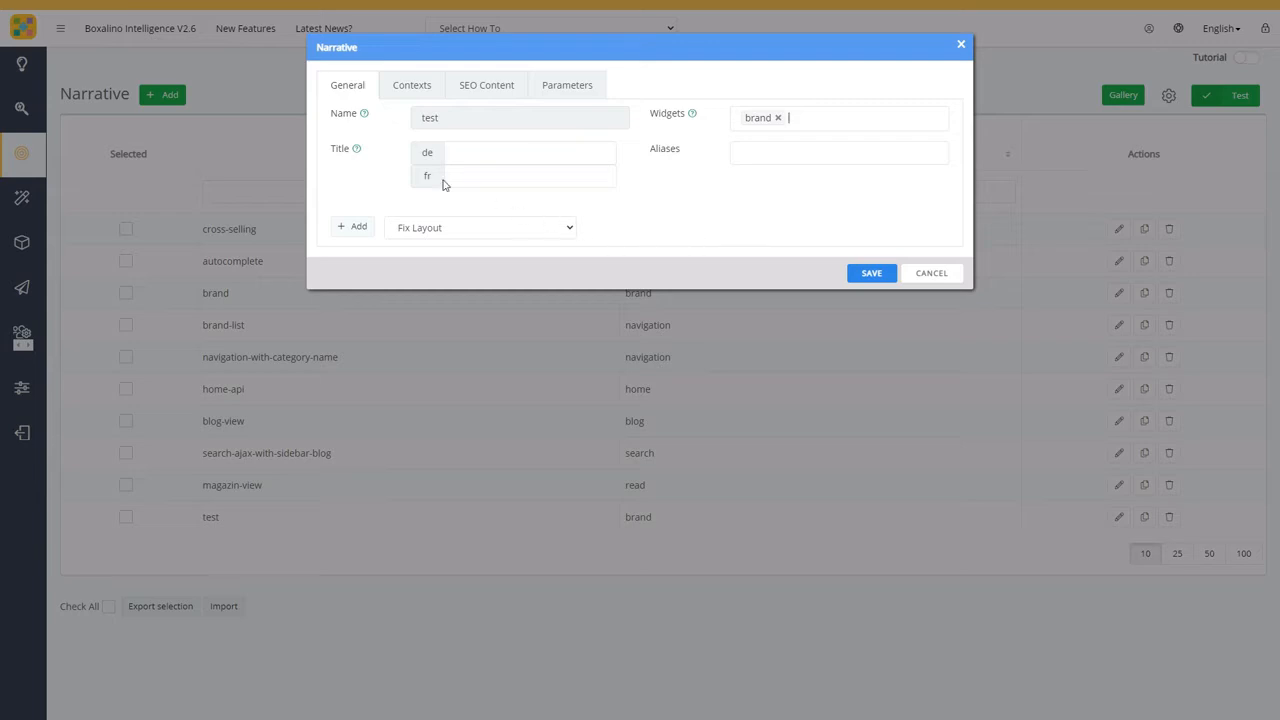
- Add a context to the test narrative and expand it for editing
click(413, 88)
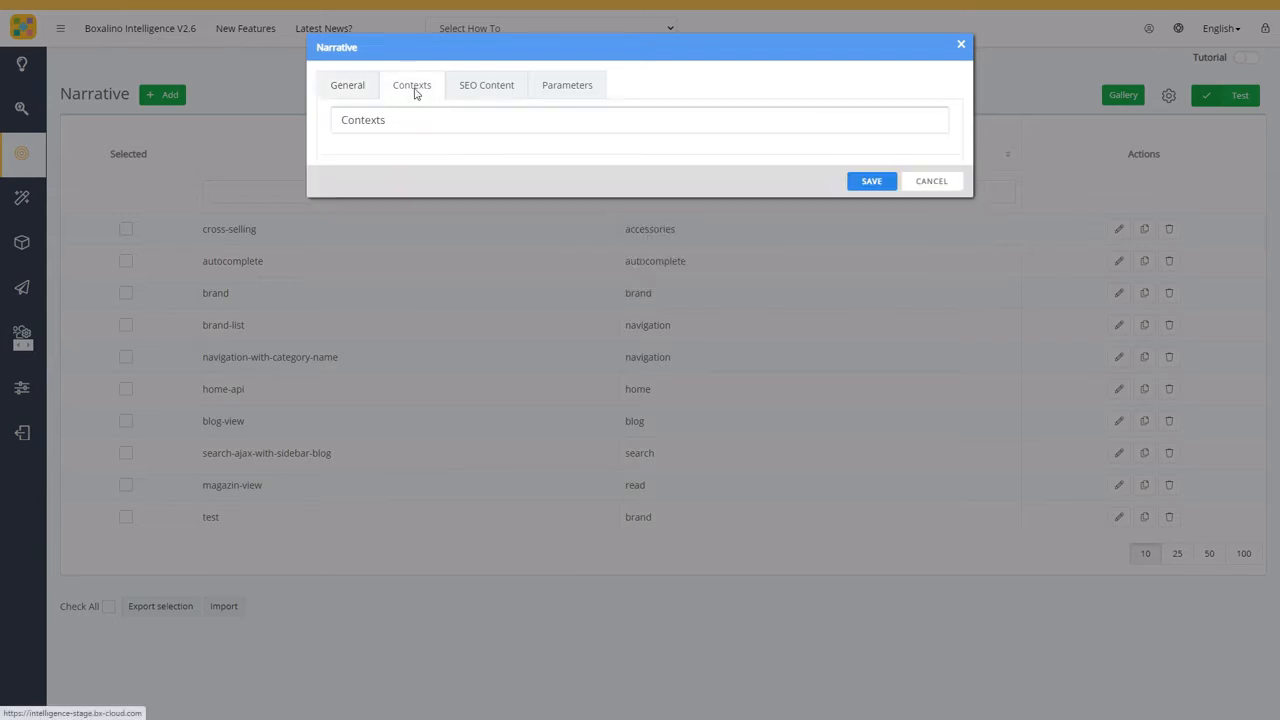
click(371, 122)
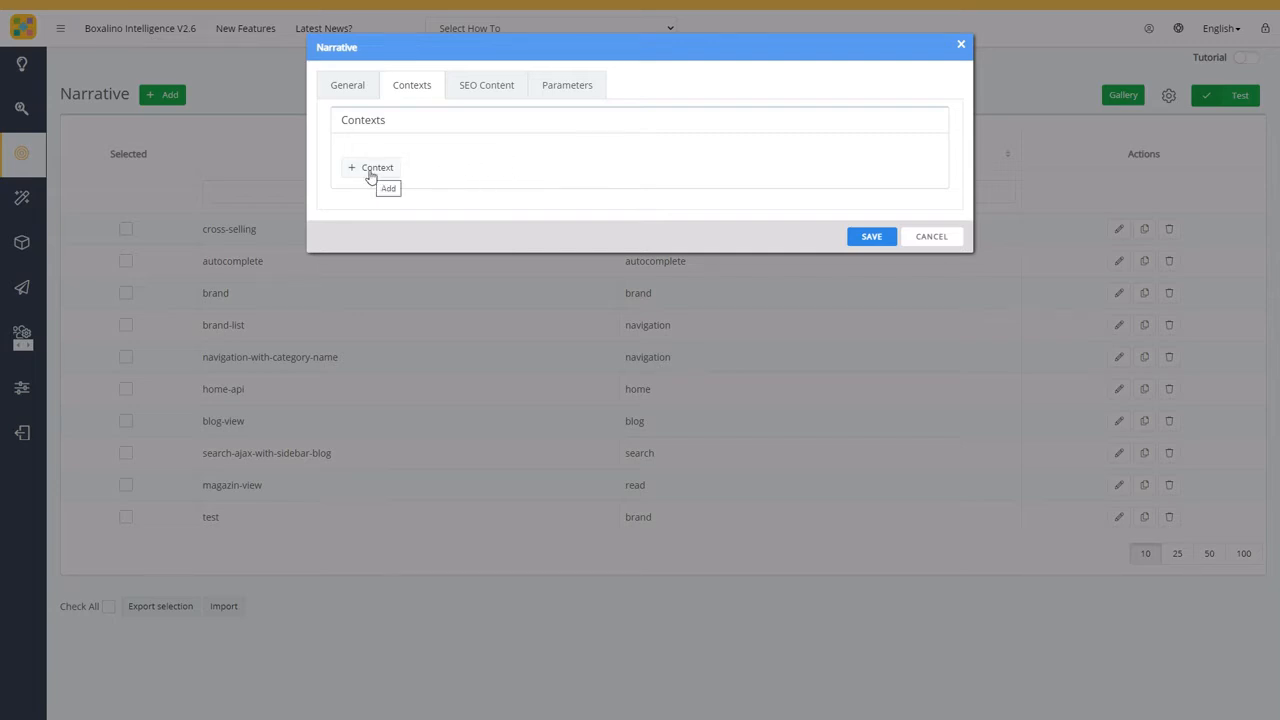
click(352, 96)
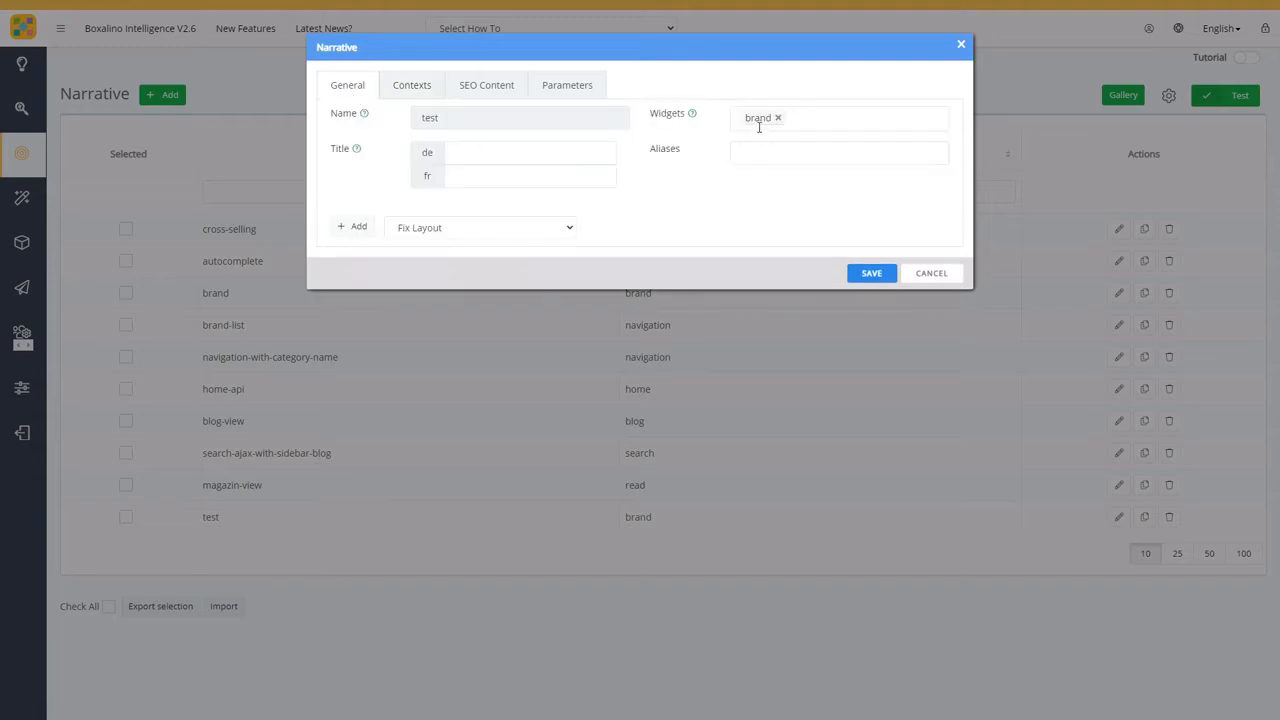
click(416, 90)
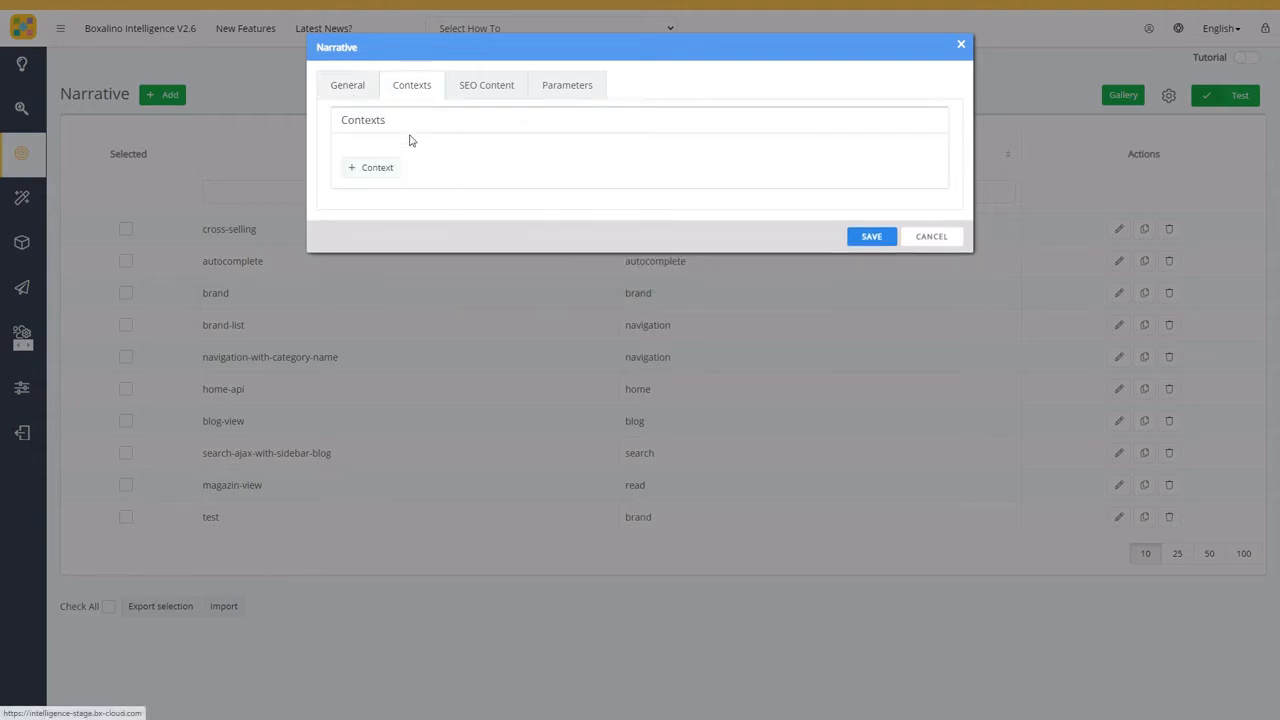
click(361, 170)
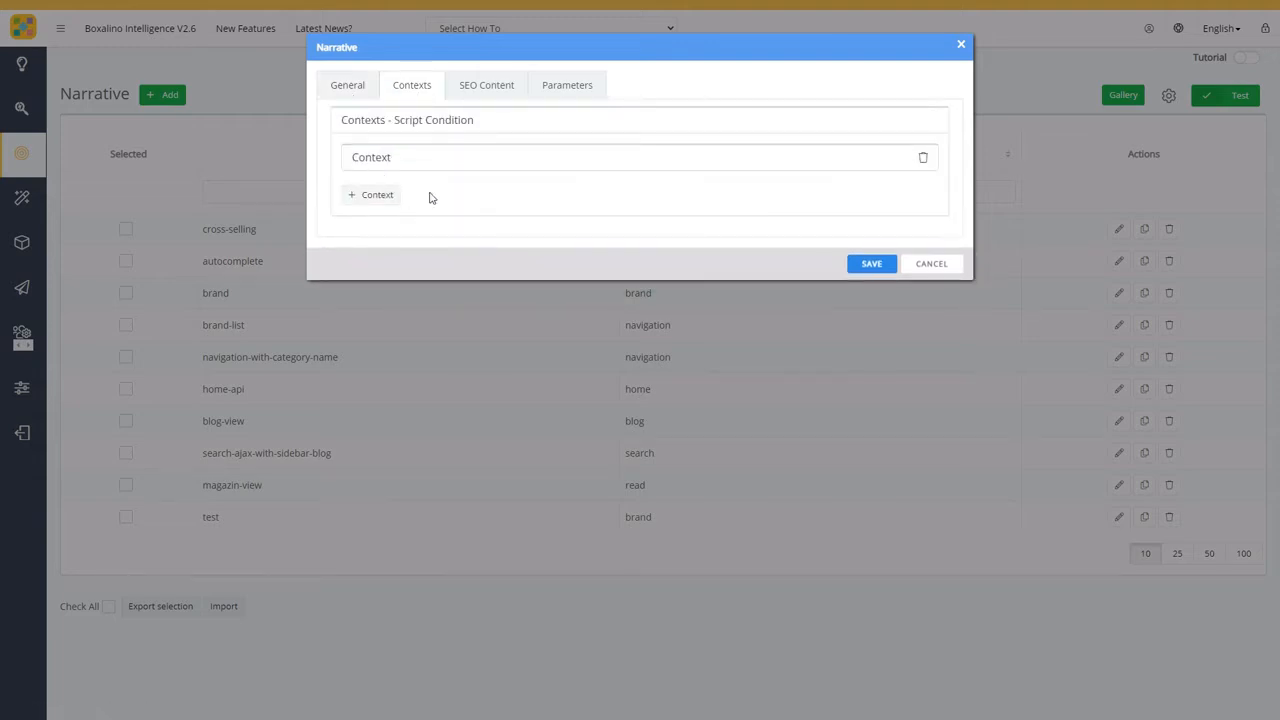
click(389, 162)
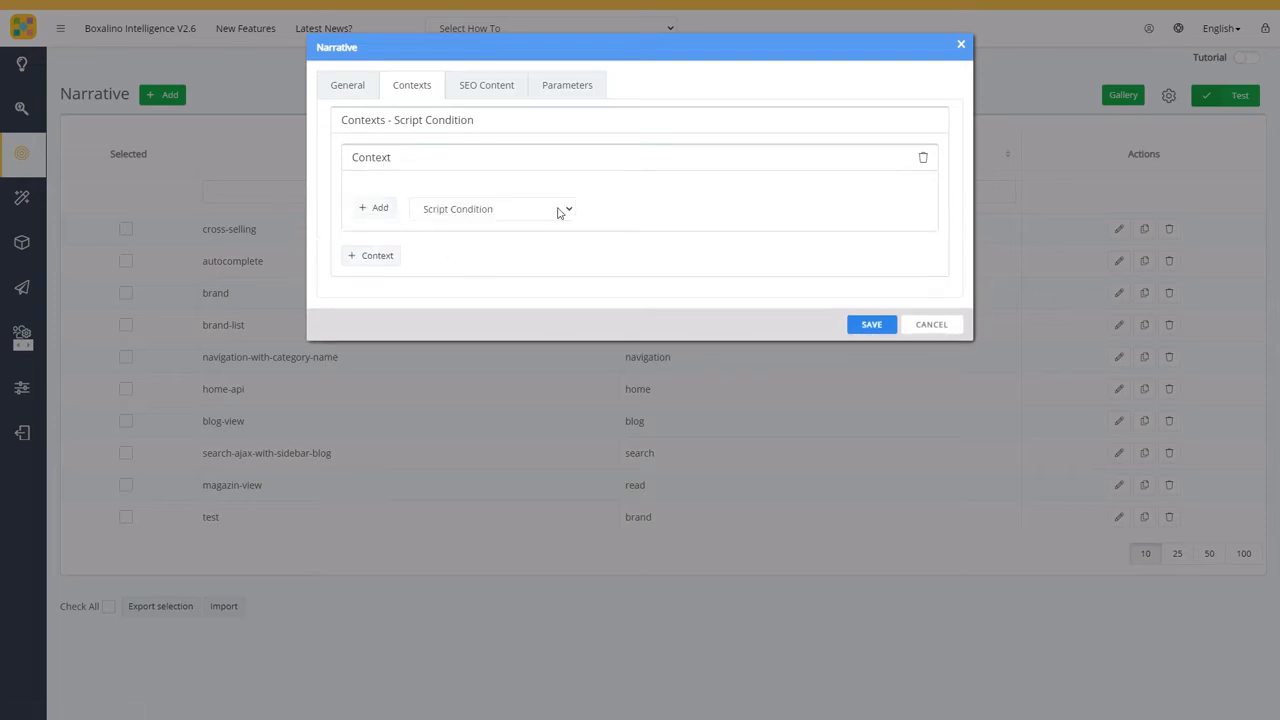
- Add a Variant condition to the new context and set its value to testa
click(560, 212)
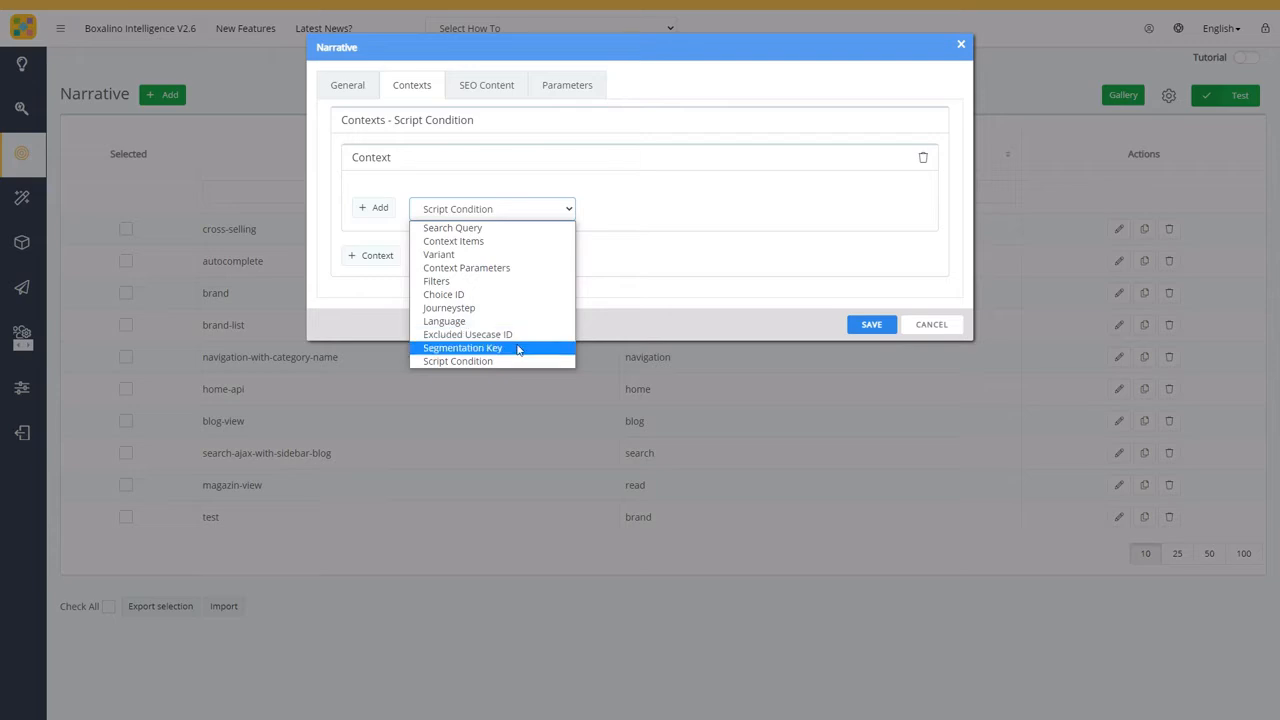
click(489, 258)
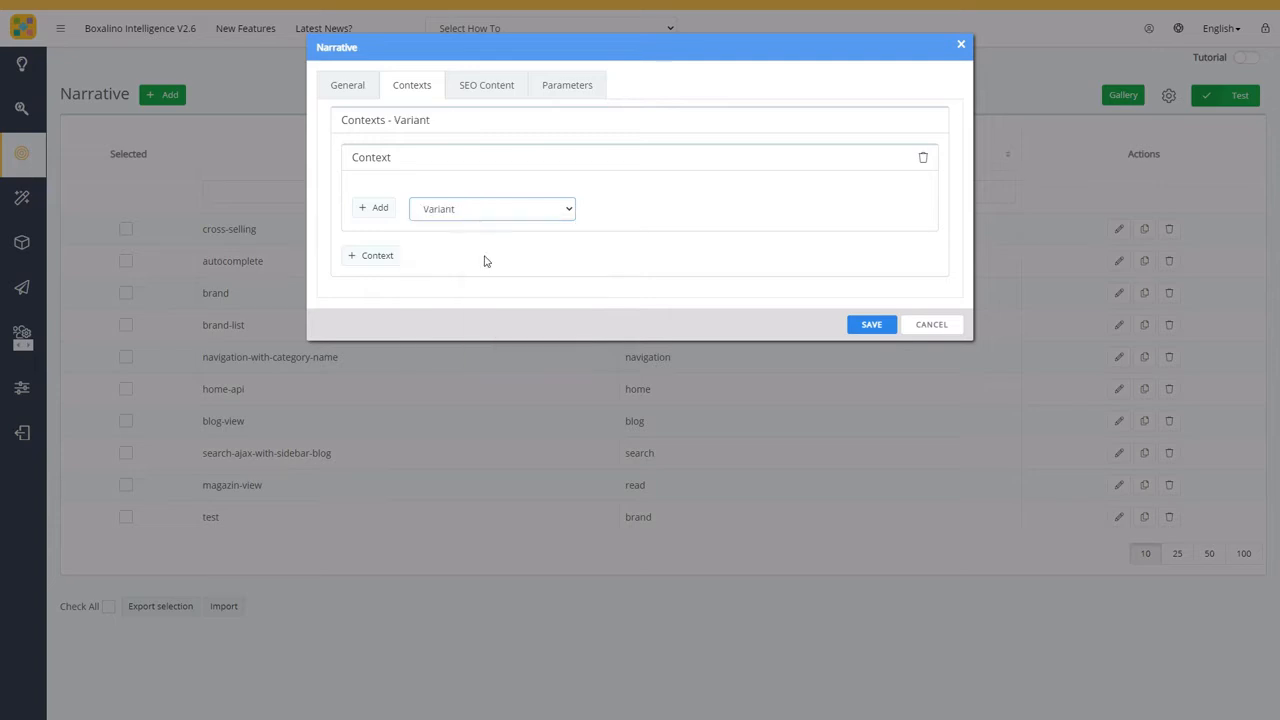
click(381, 210)
click(456, 199)
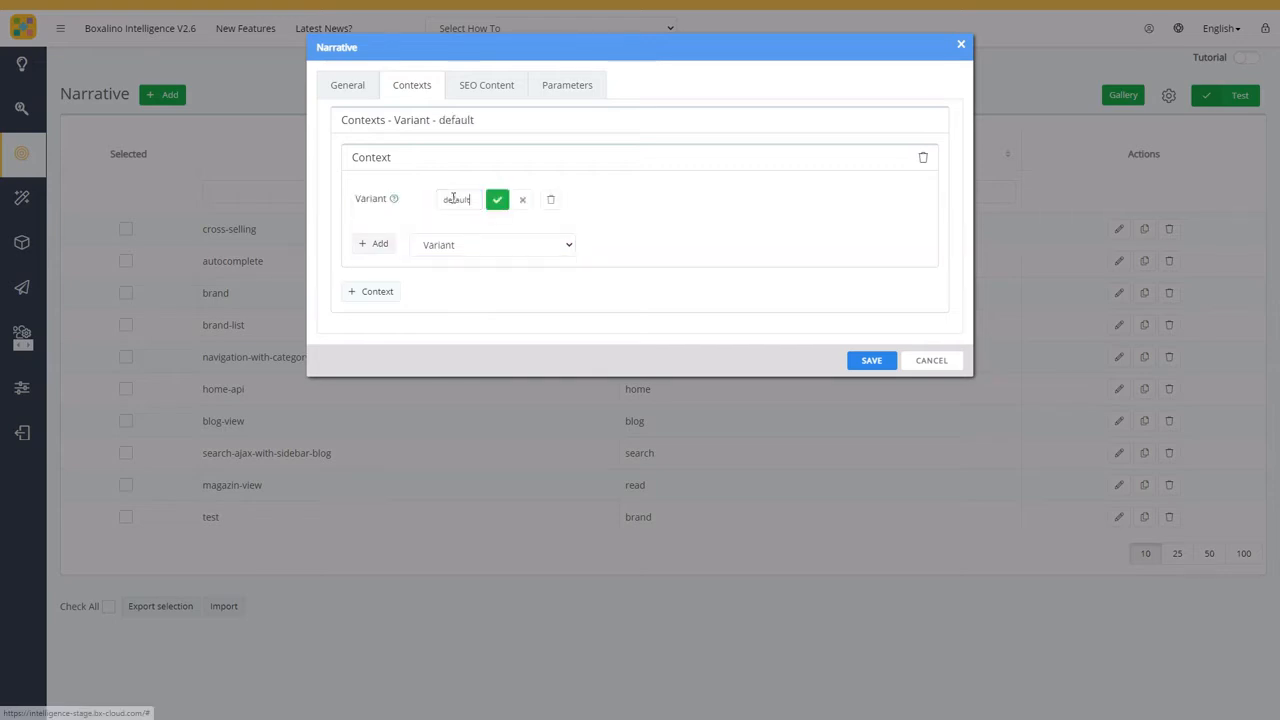
key(ctrl+a)
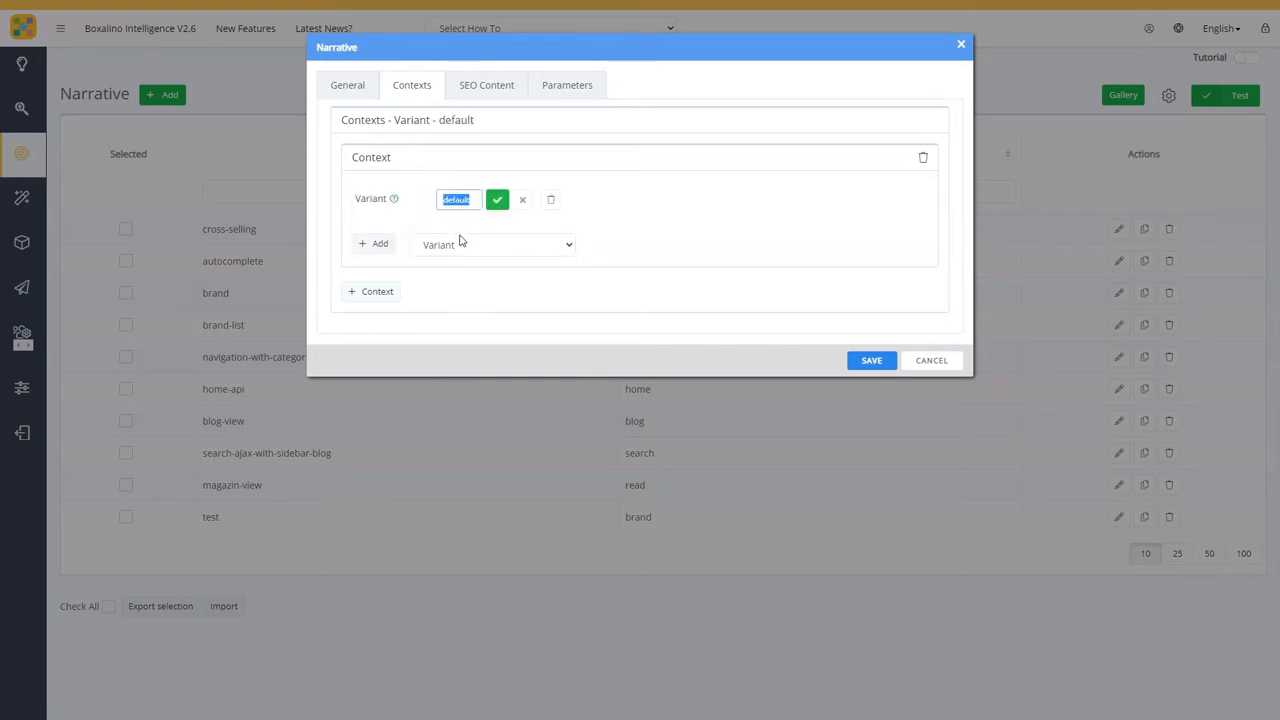
text(testa)
click(497, 203)
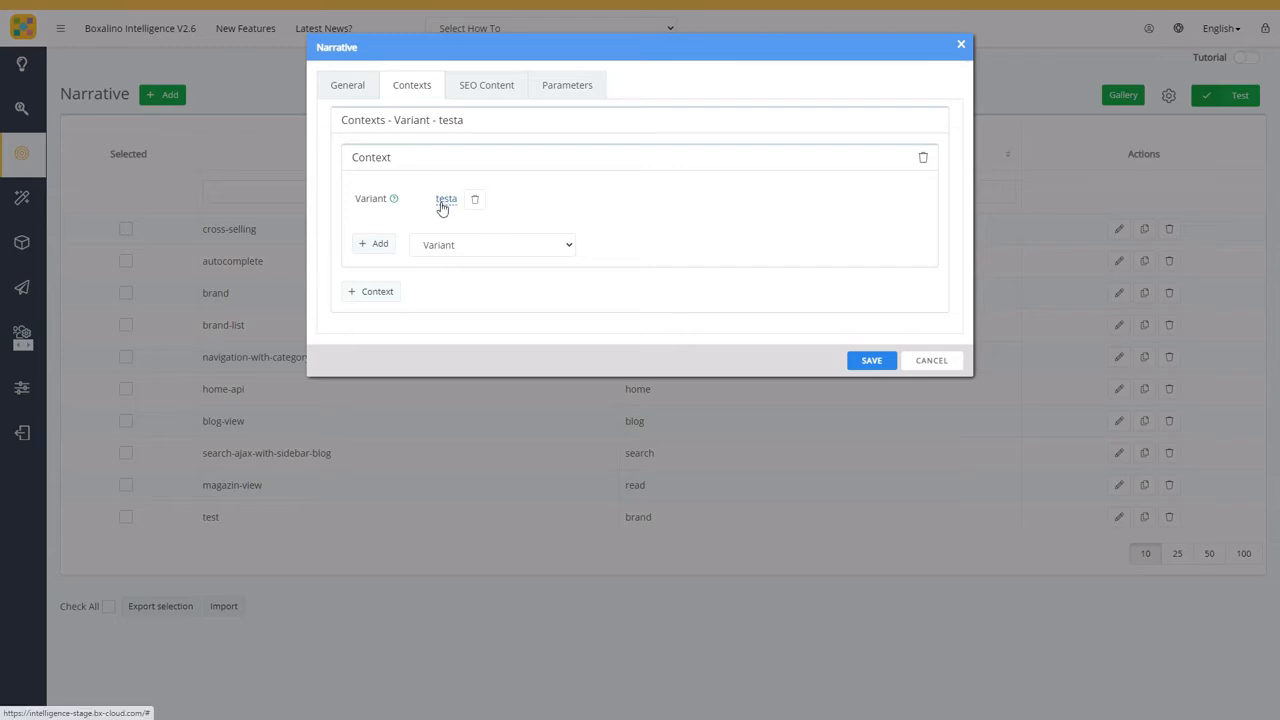
- Add a second context with a Filters condition based on the Category field
click(381, 292)
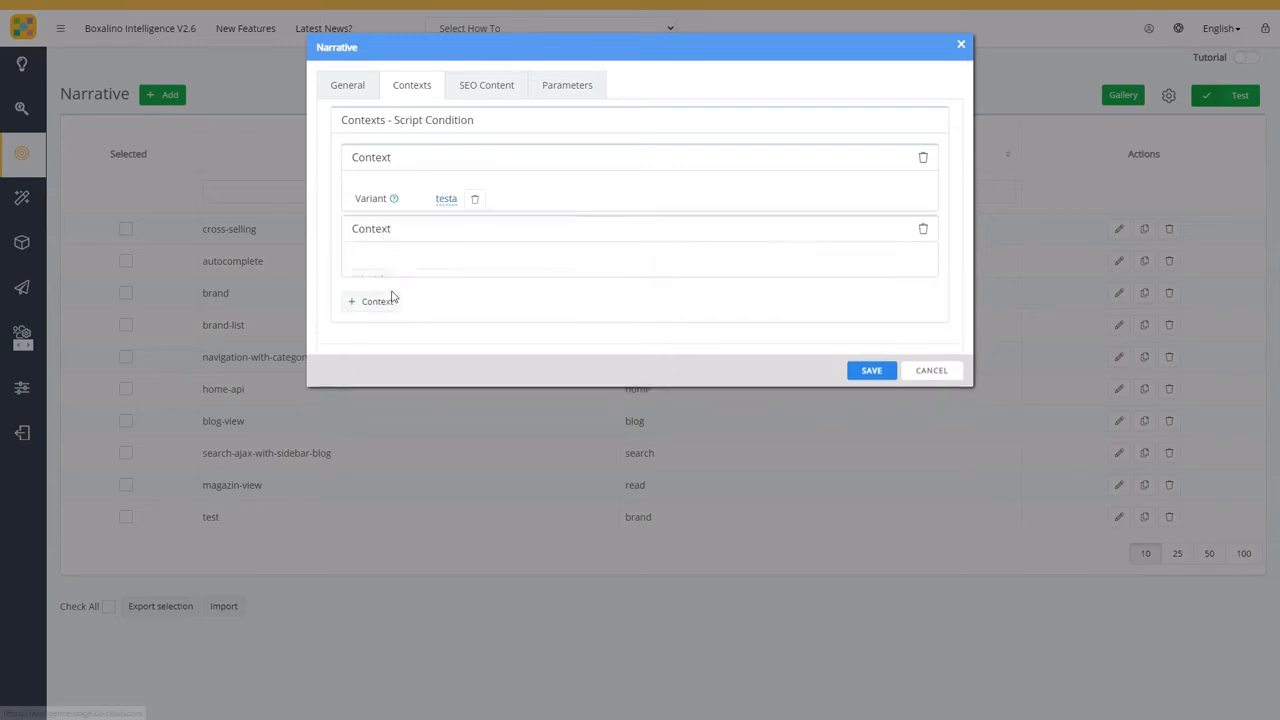
click(464, 245)
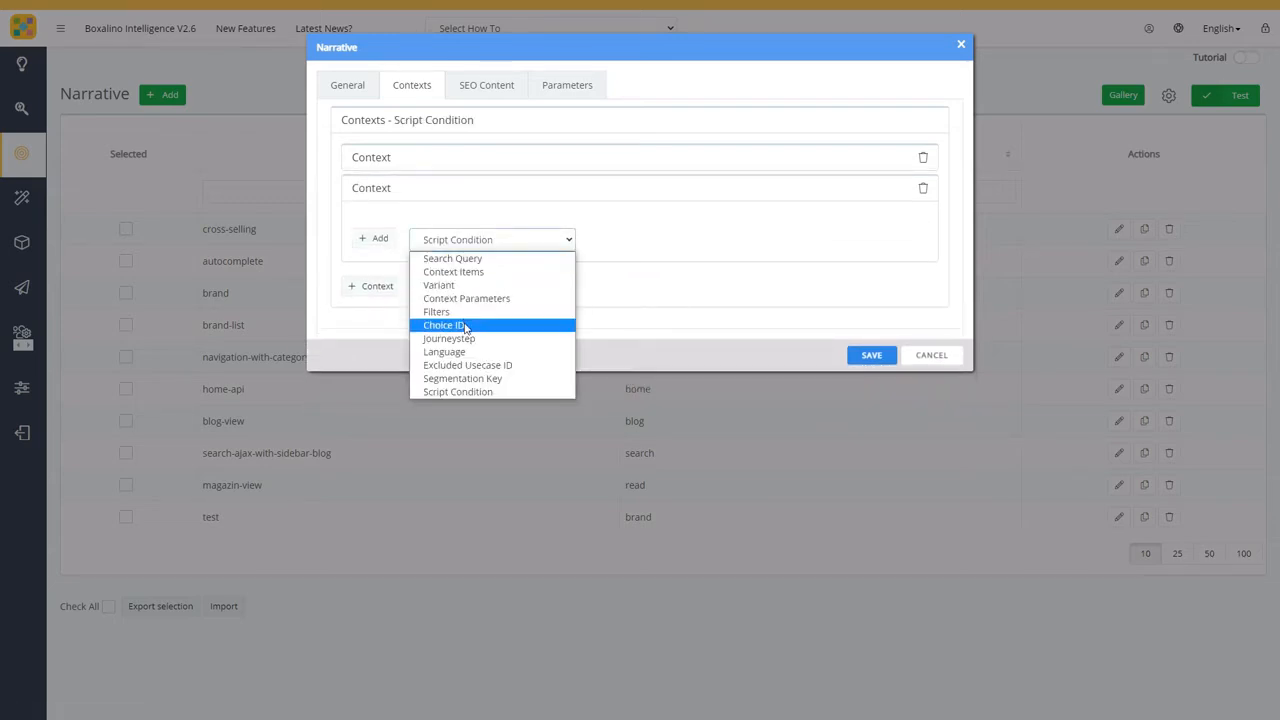
click(436, 311)
click(379, 240)
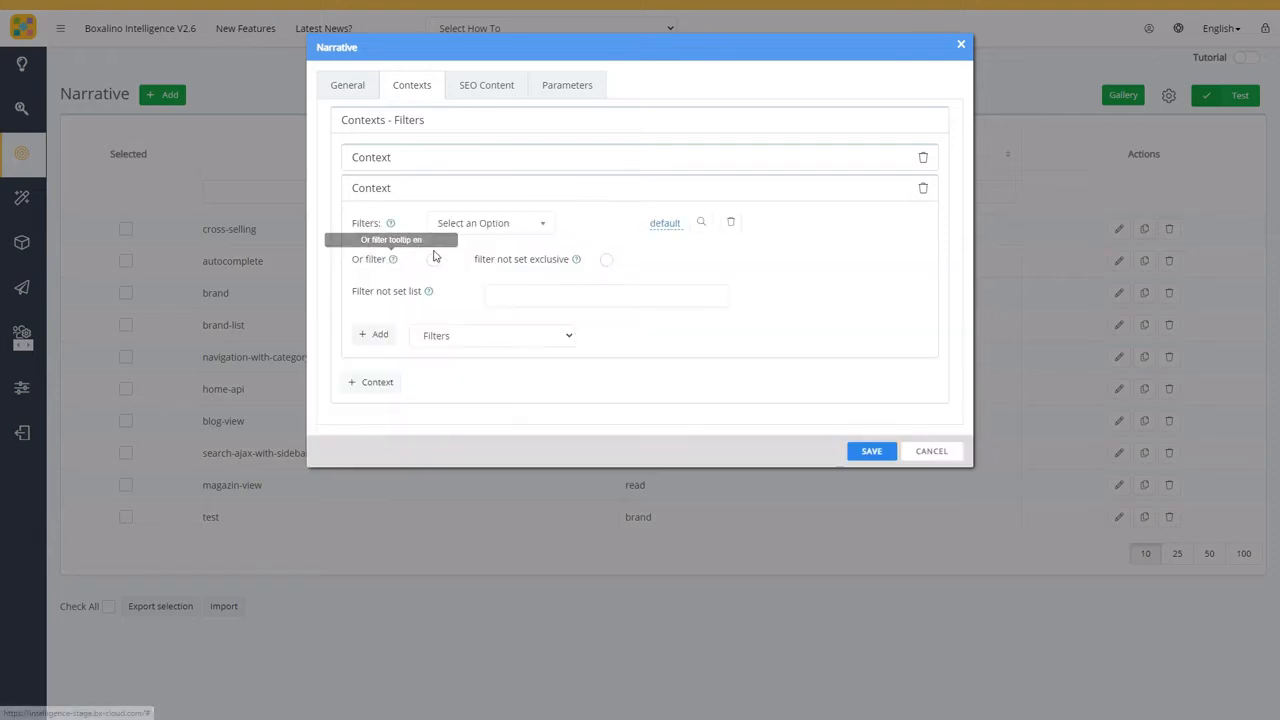
click(517, 230)
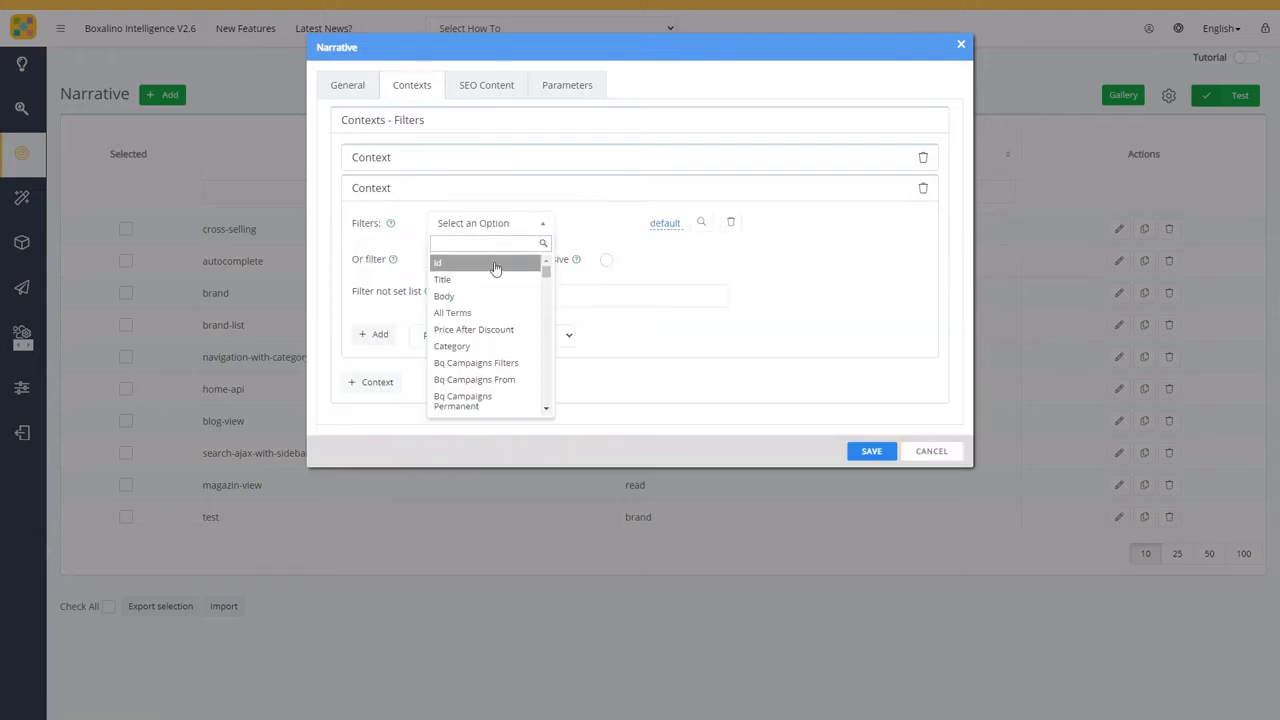
click(486, 345)
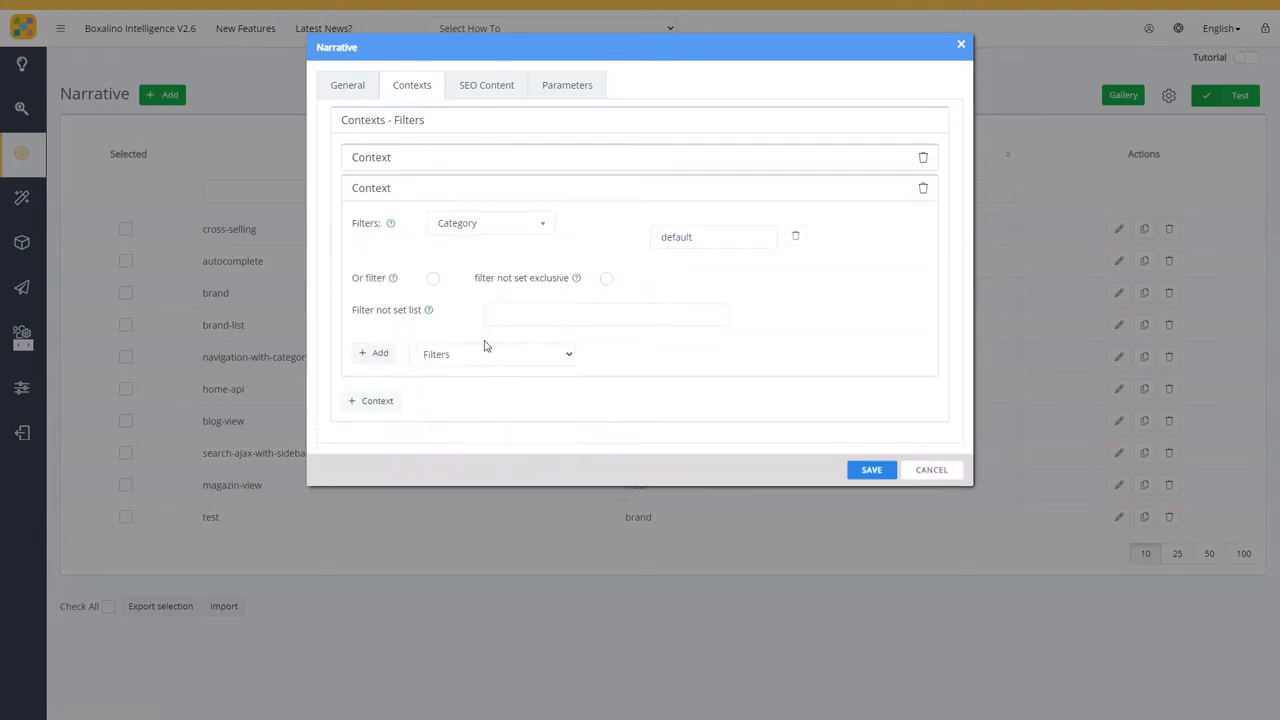
- Search the category filter's values for 12 and choose the Boxalino API/Beauté/Maquillage category
click(675, 240)
drag(695, 240, 627, 241)
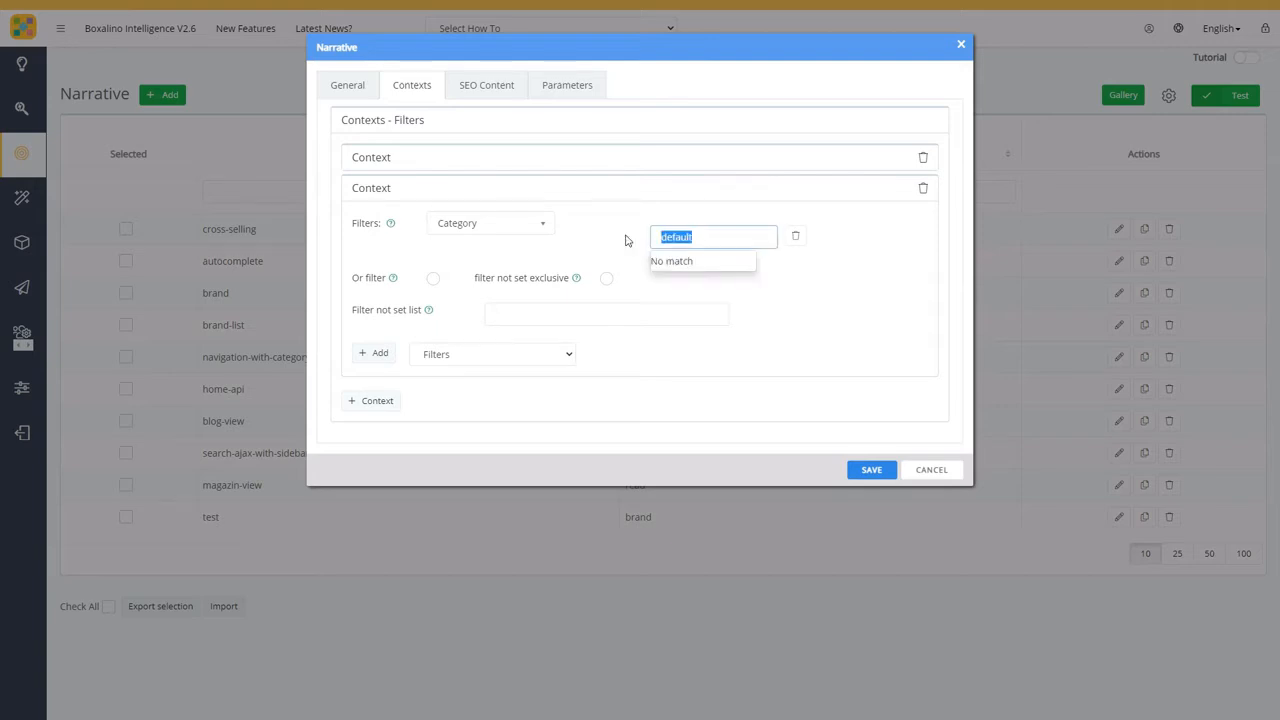
text(12)
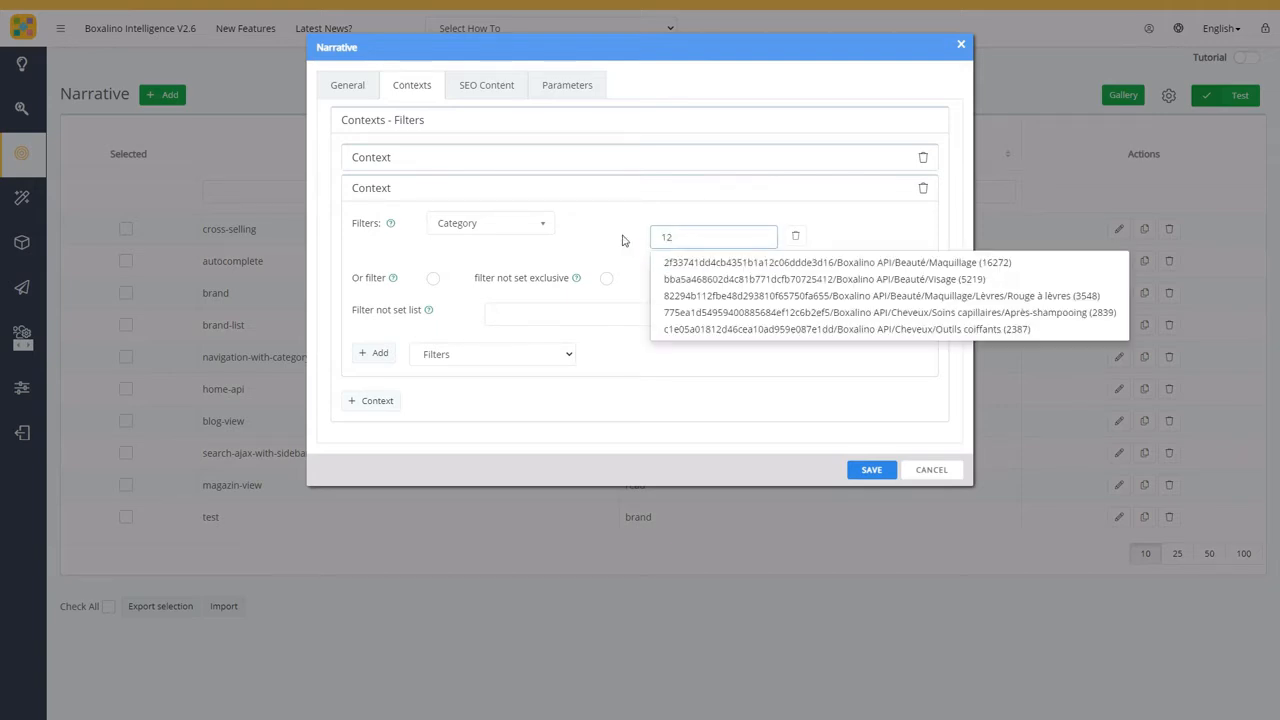
click(731, 262)
drag(723, 238, 869, 243)
click(826, 286)
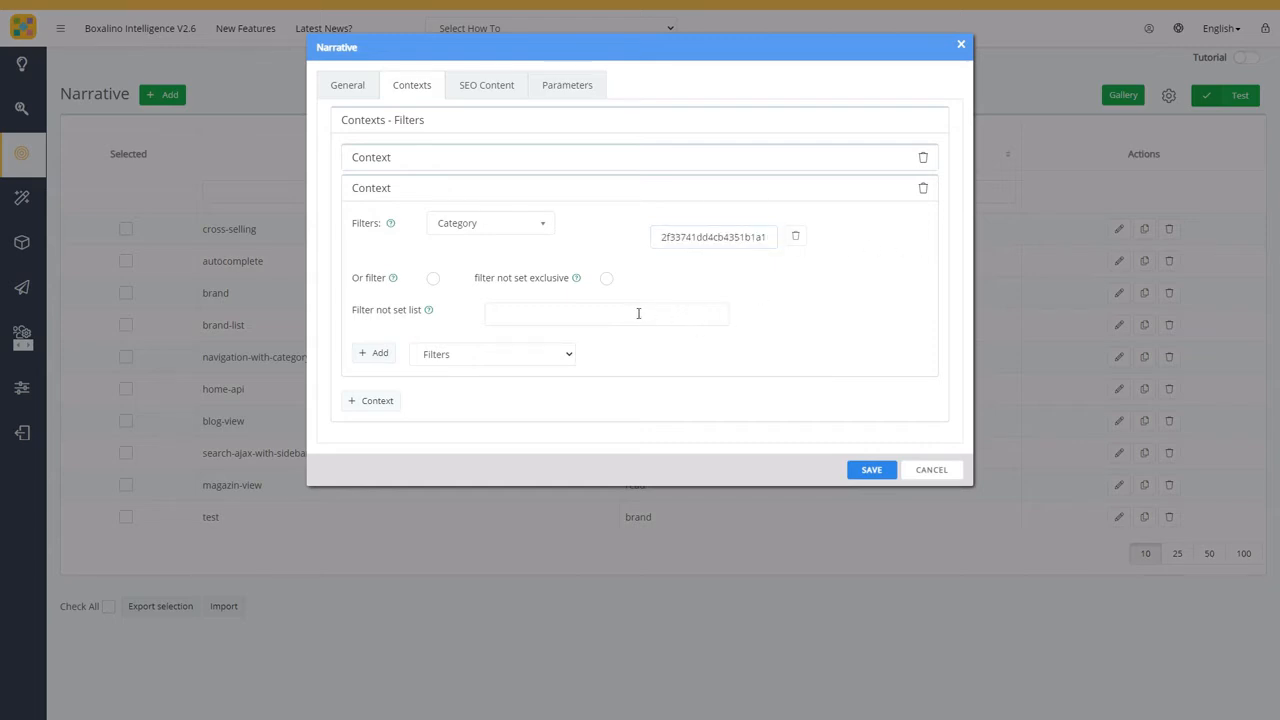
- Delete the category filter context and the testa variant context, checking the available condition types in between
click(924, 191)
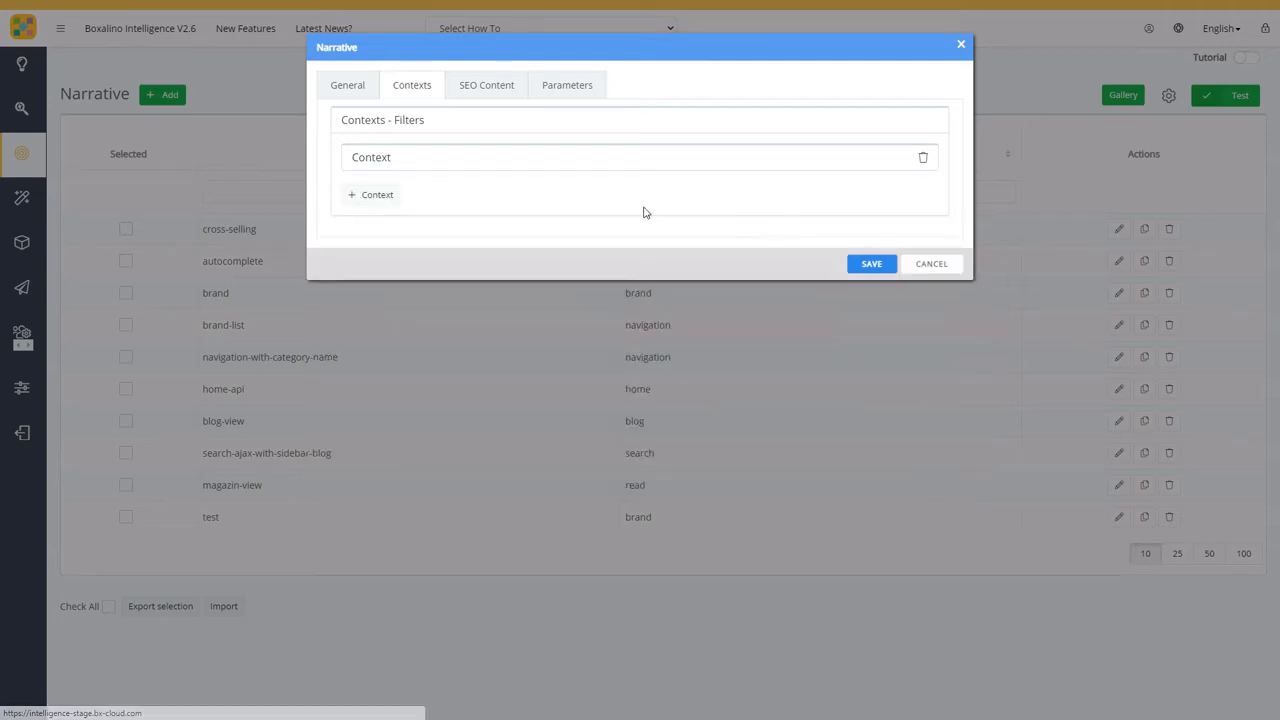
click(376, 162)
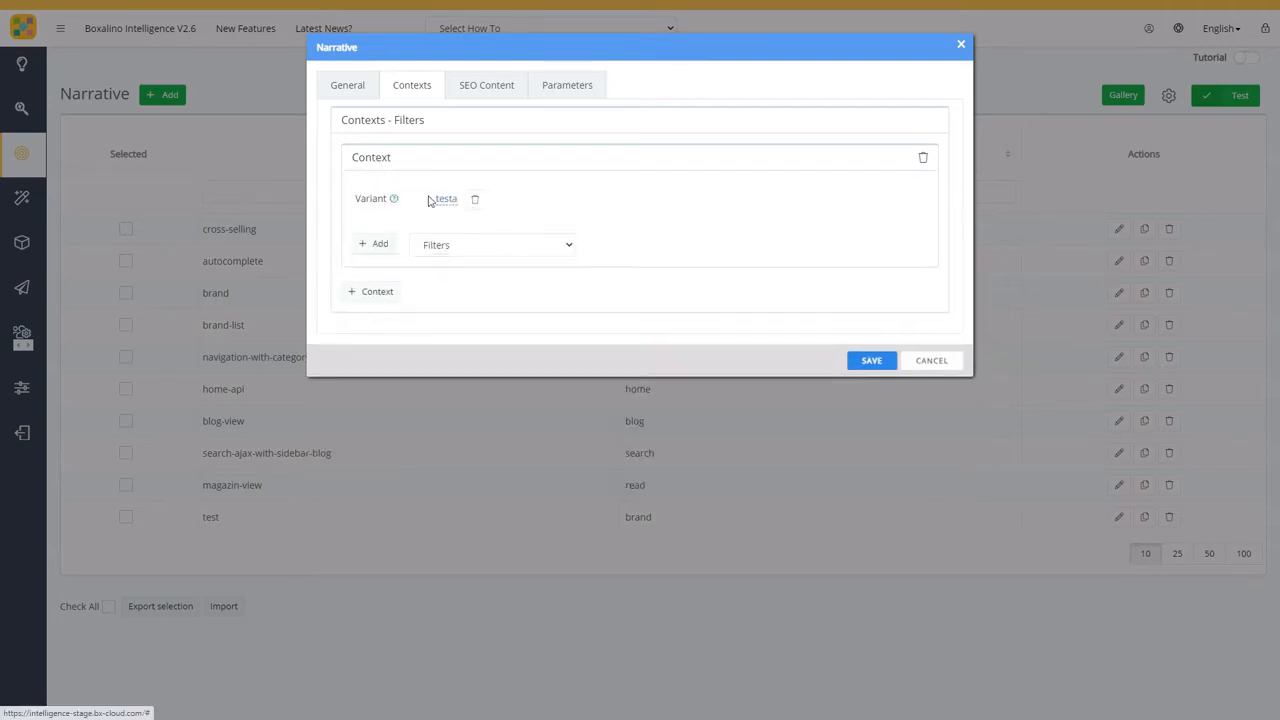
click(481, 252)
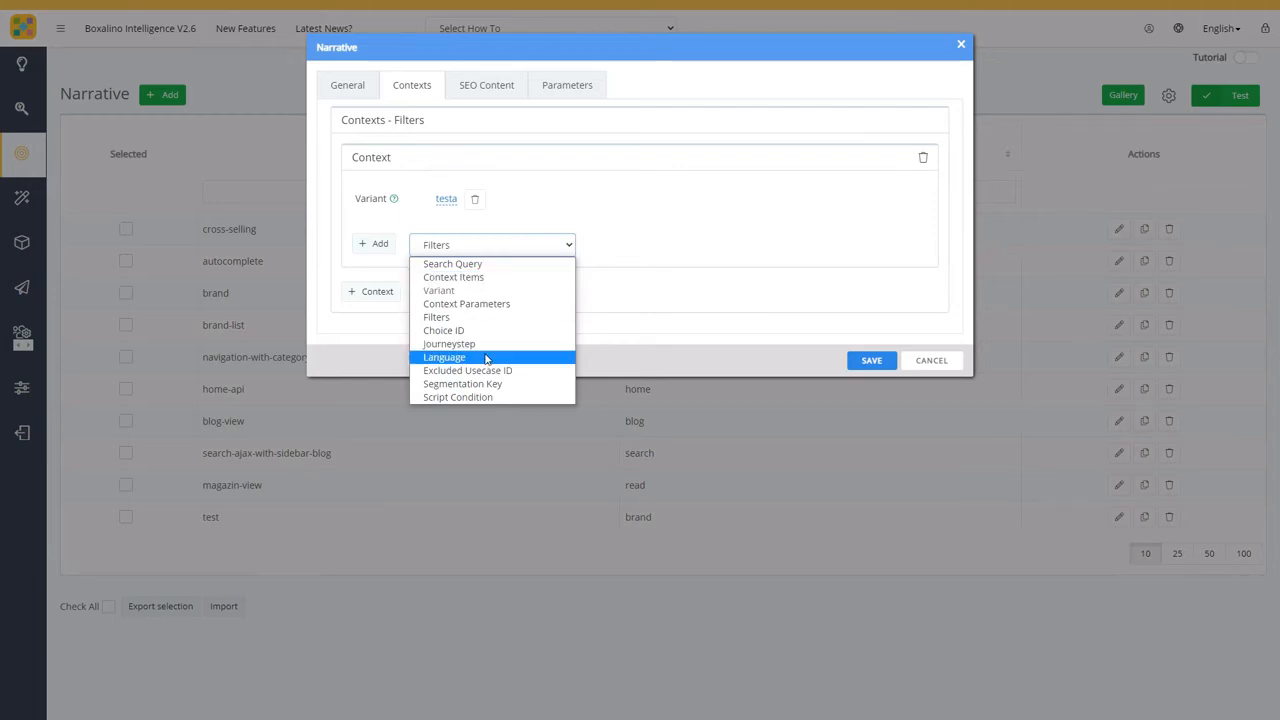
click(657, 259)
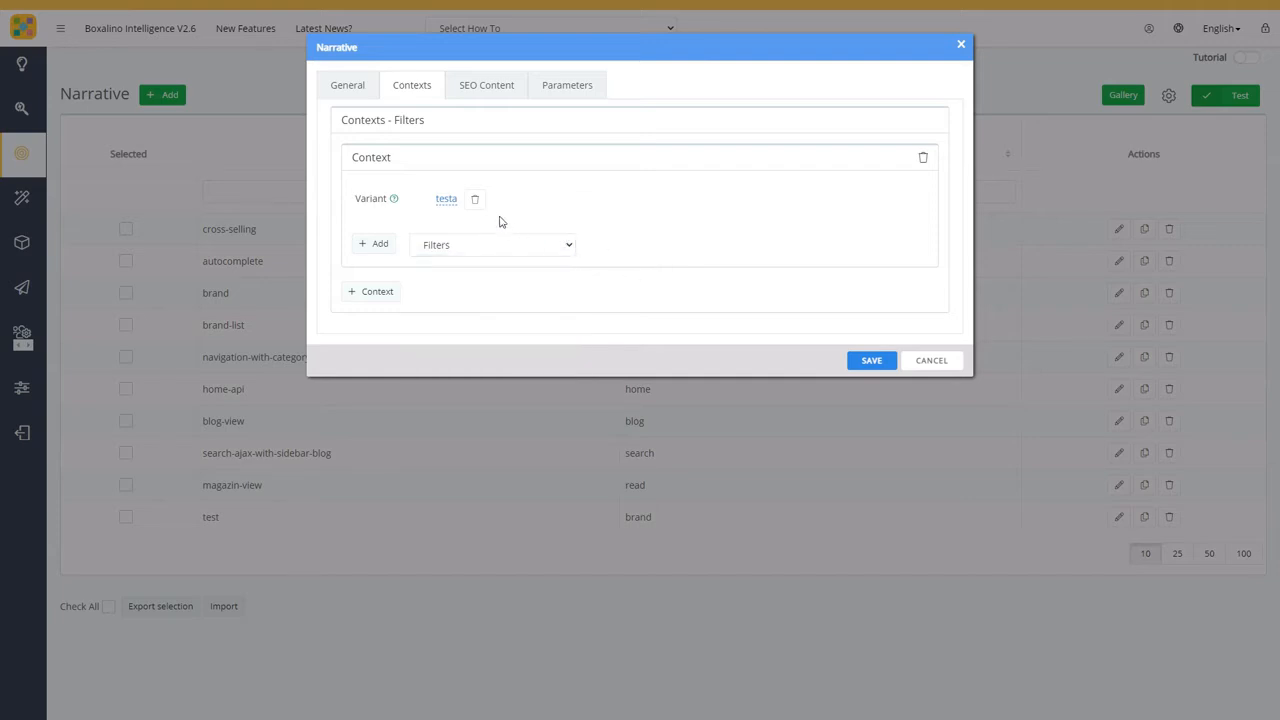
click(923, 160)
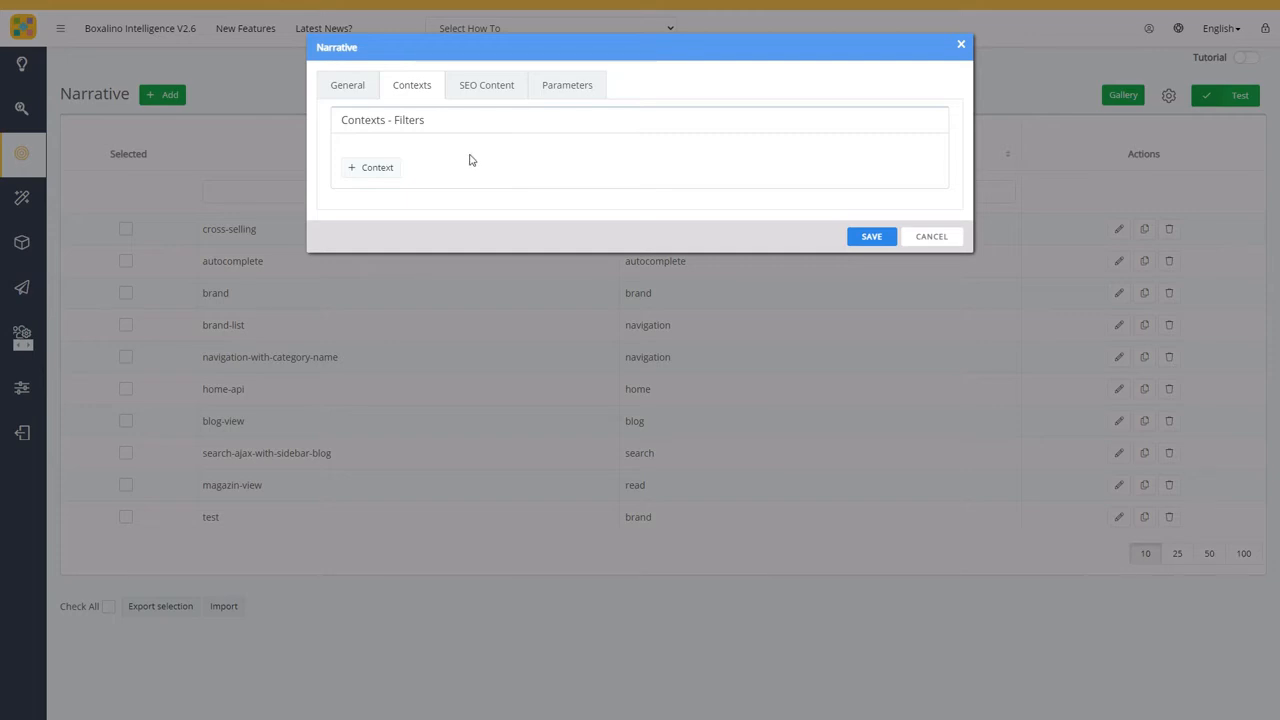
- Review the narrative's general settings and its SEO page title, breadcrumbs, meta tags and other fields
click(358, 89)
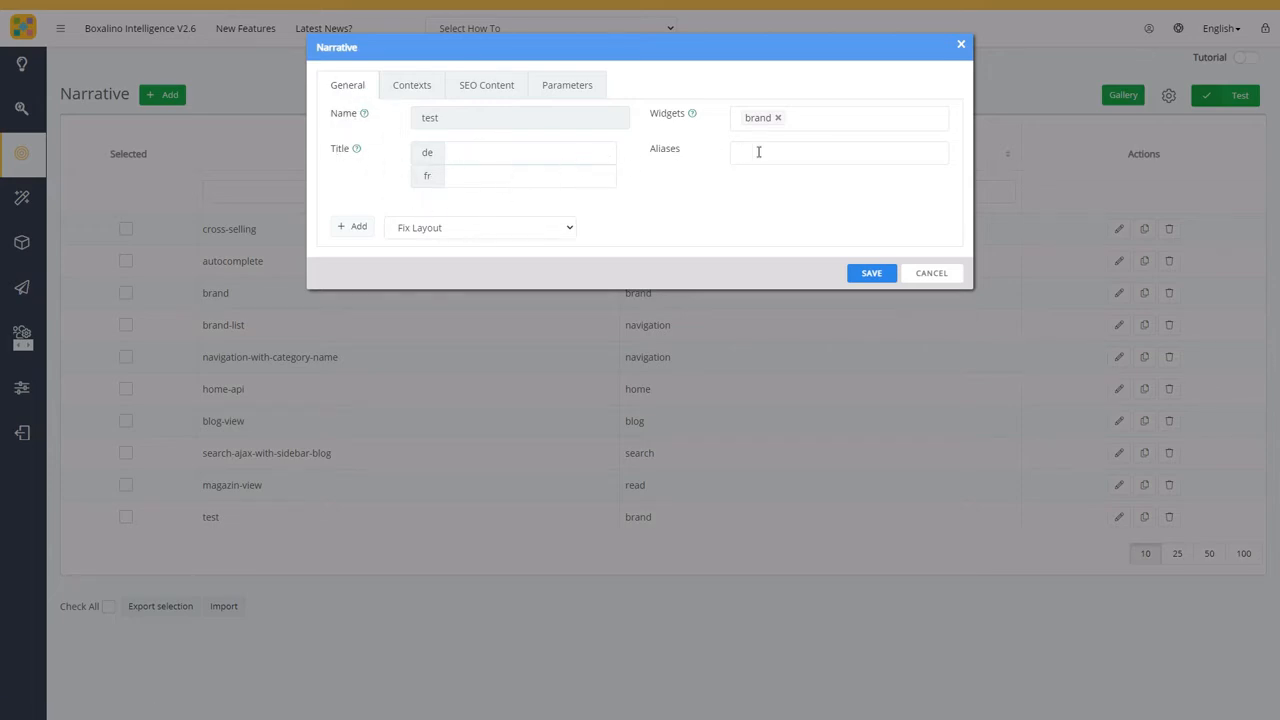
click(484, 90)
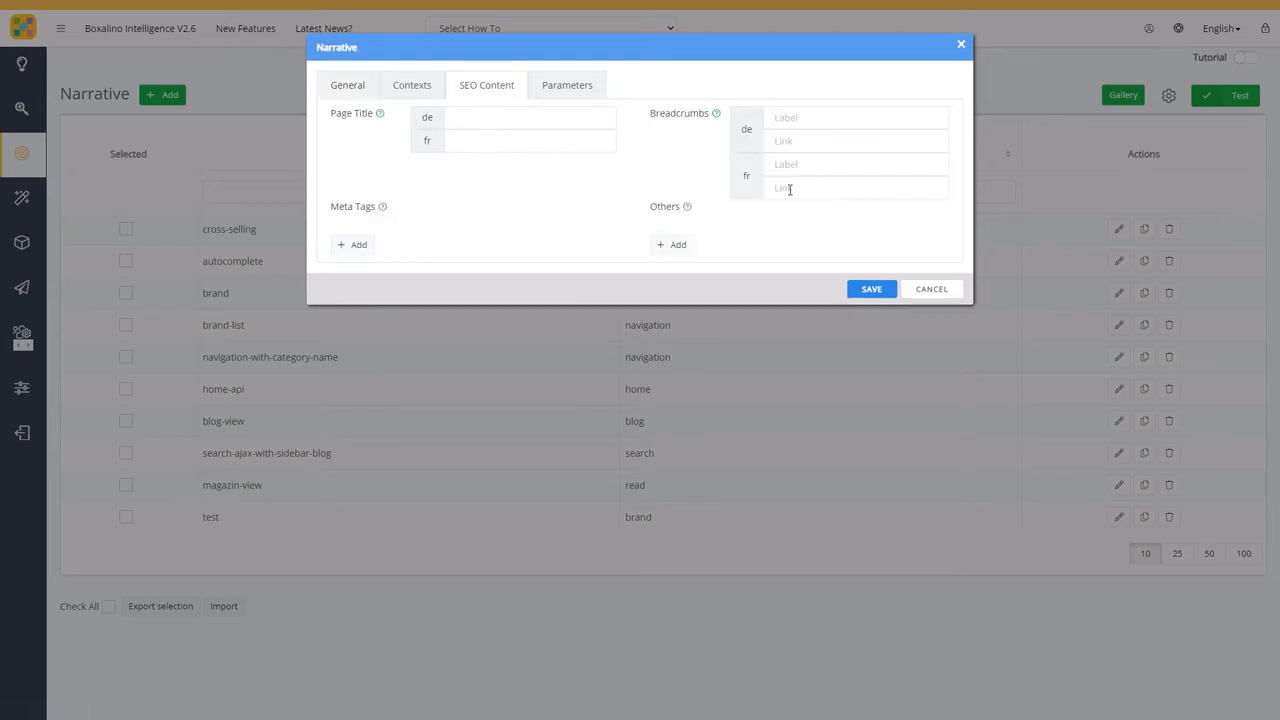
mouse_move(378, 216)
click(348, 88)
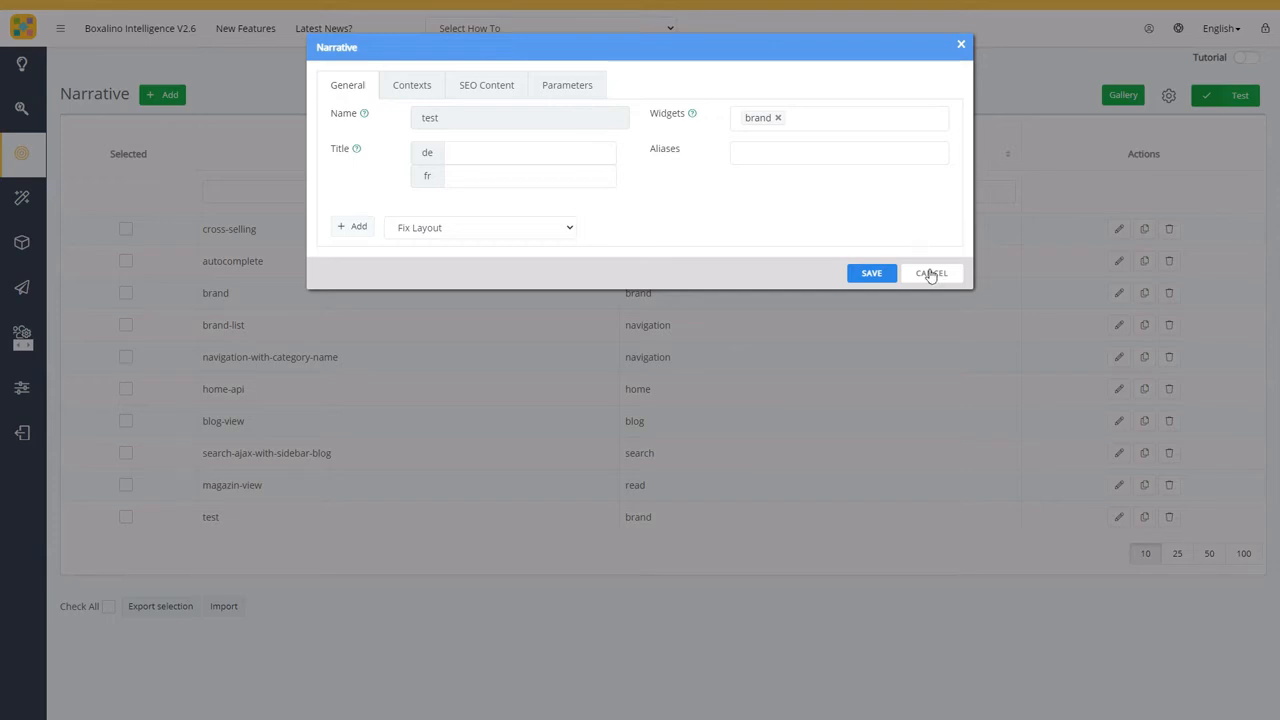
- Add a Fix Layout section to the test narrative
click(570, 229)
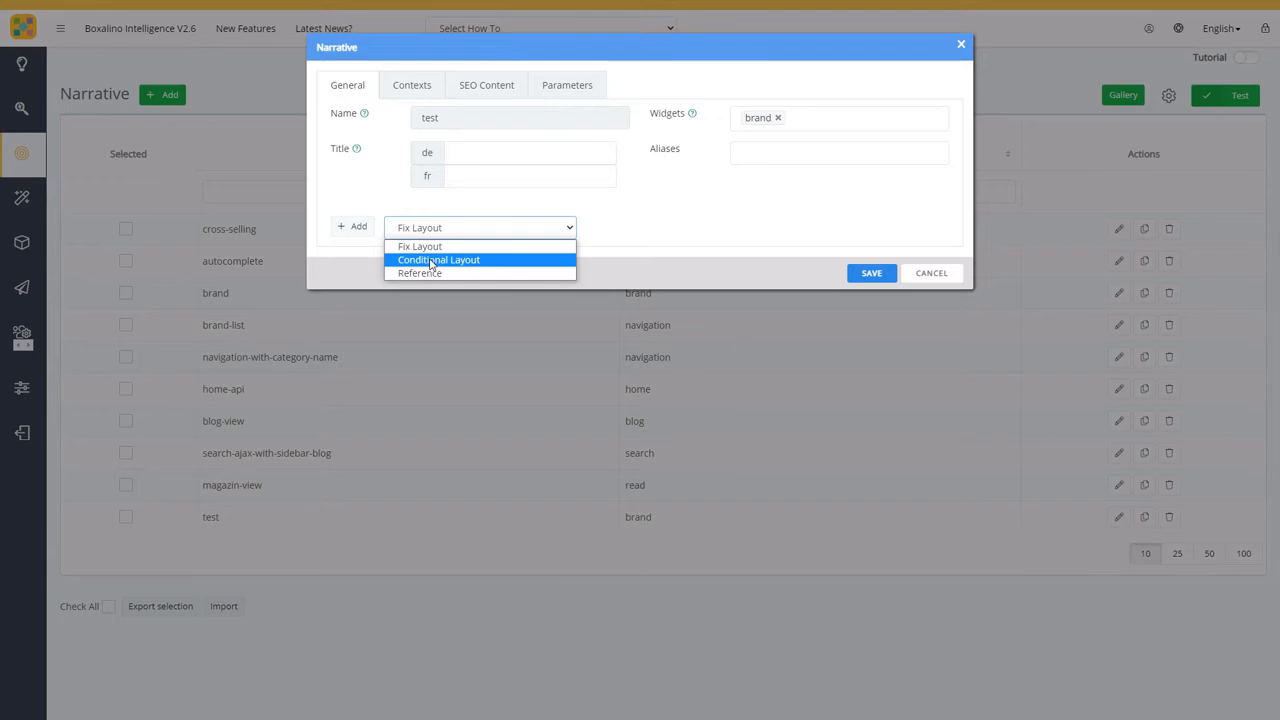
click(420, 246)
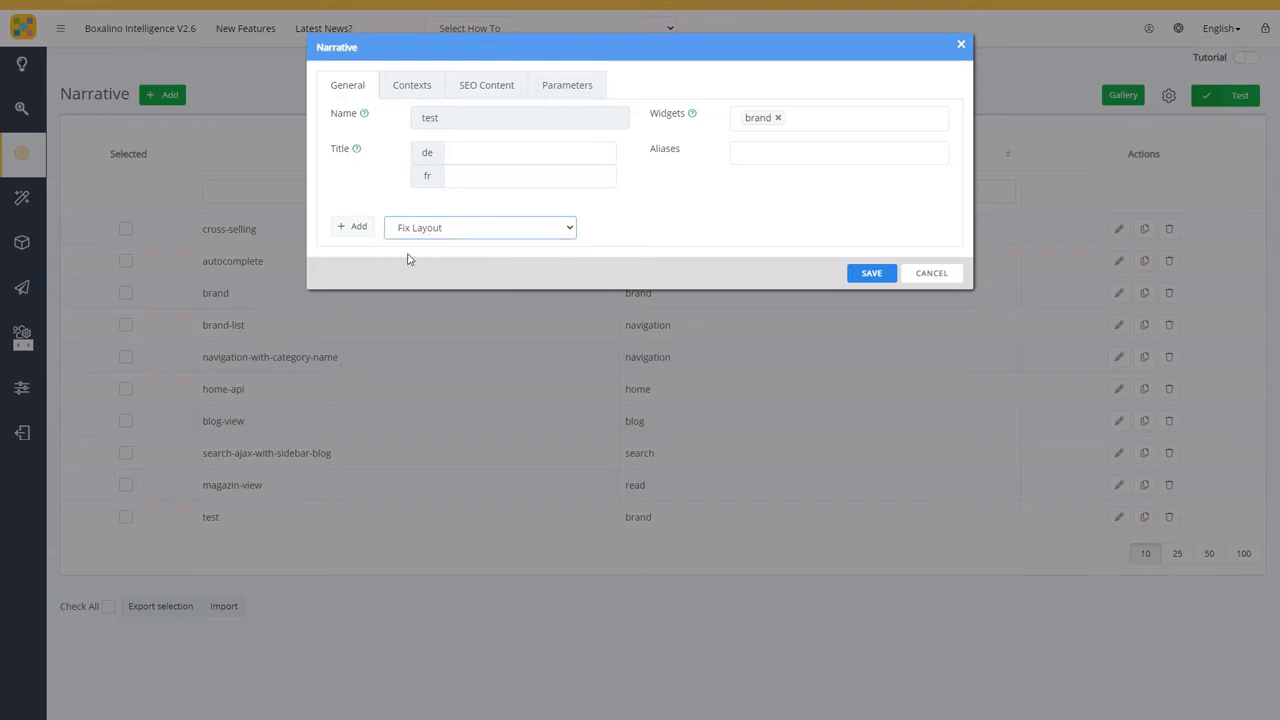
click(357, 232)
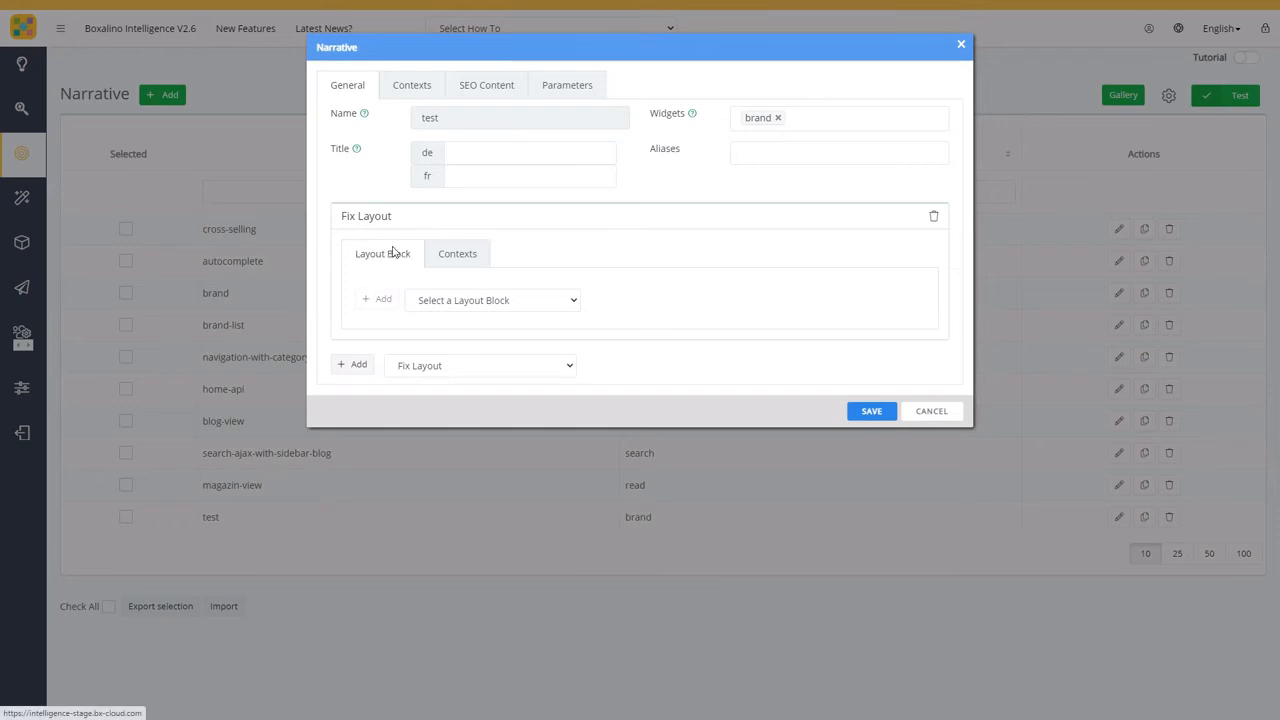
- Compare the Fix Layout's own contexts and layout block settings with the contexts of the whole narrative
click(463, 256)
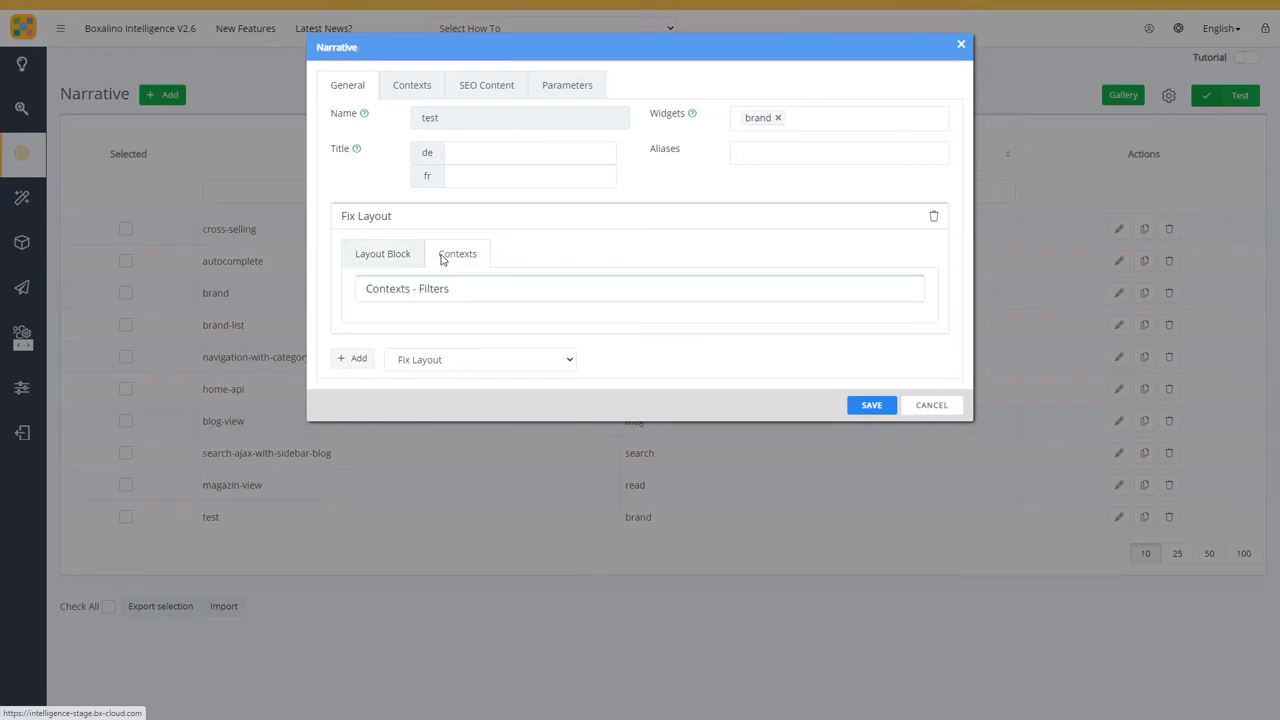
click(386, 256)
click(410, 88)
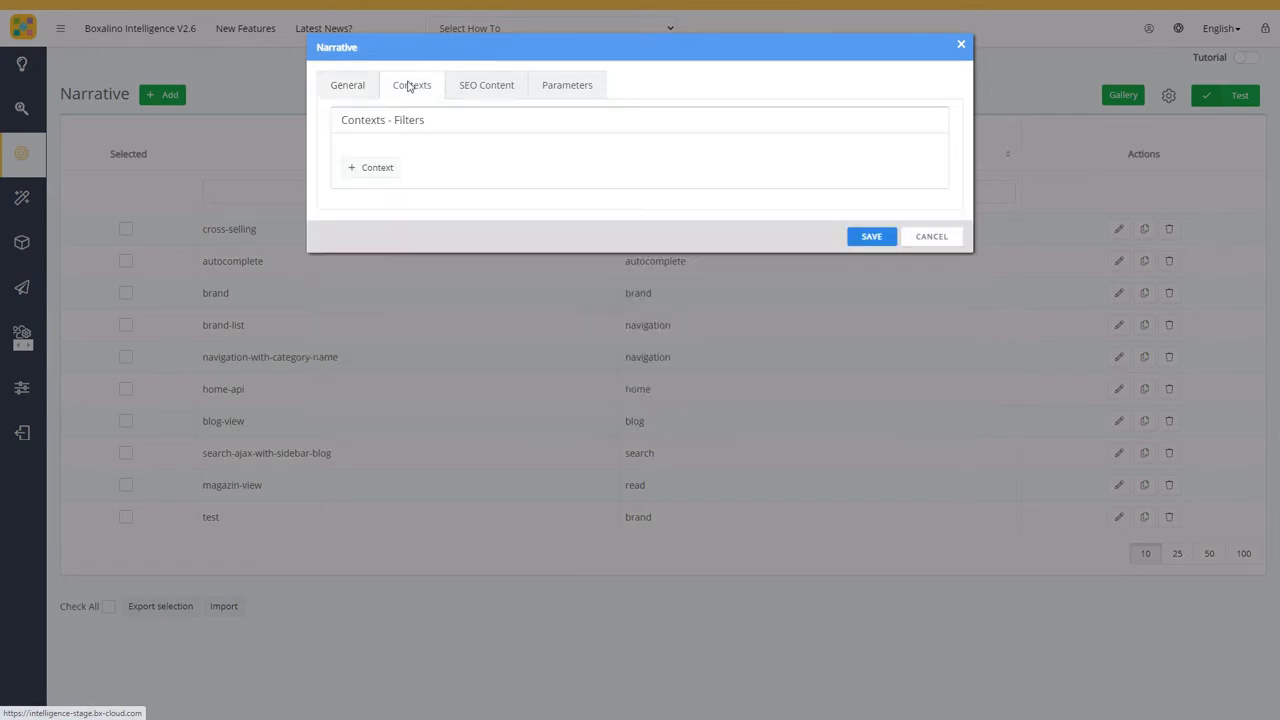
click(346, 87)
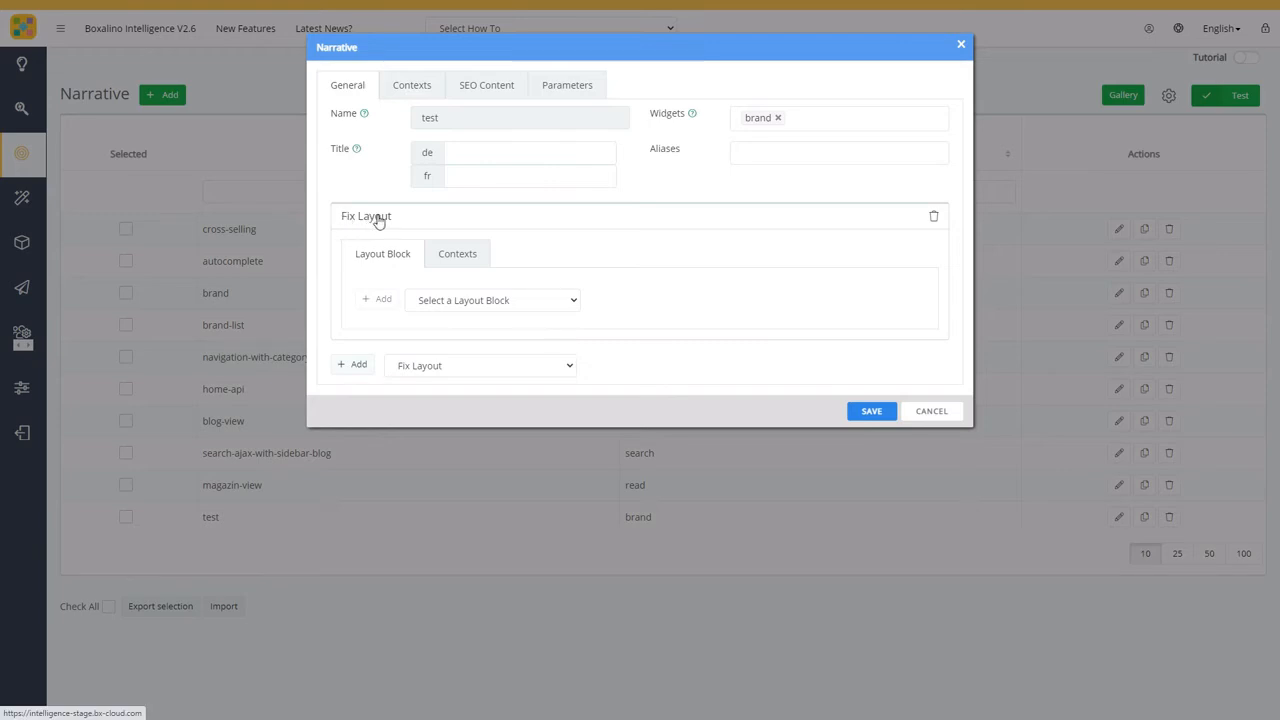
- Add two more Fix Layout sections below the first one and delete the middle section
click(359, 365)
click(358, 397)
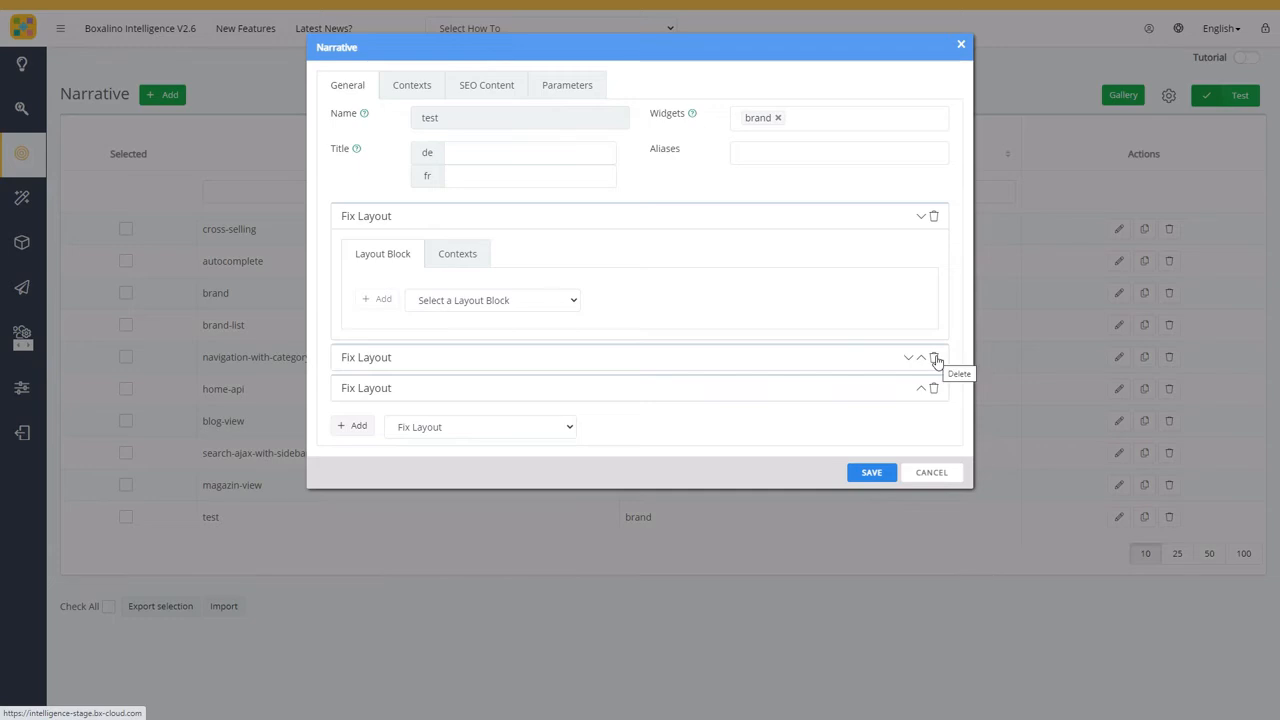
click(935, 359)
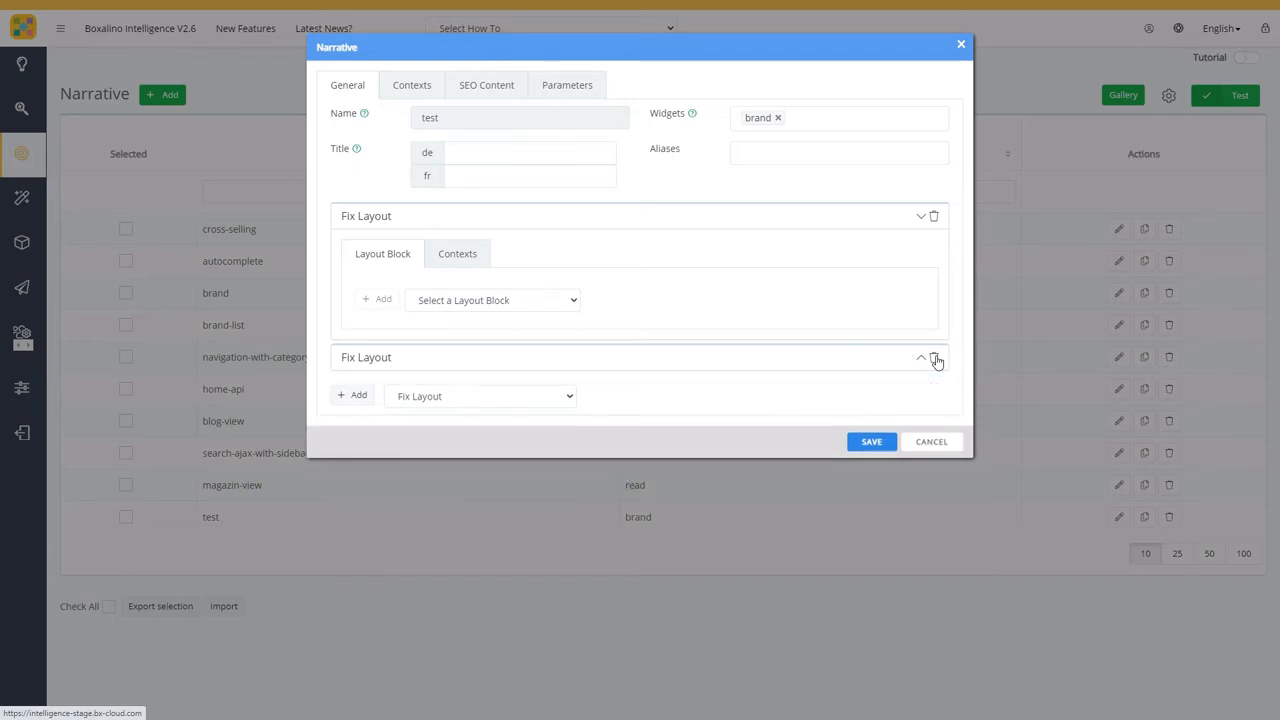
- Delete the second Fix Layout section and add a cms_blog layout block to the remaining one
click(935, 359)
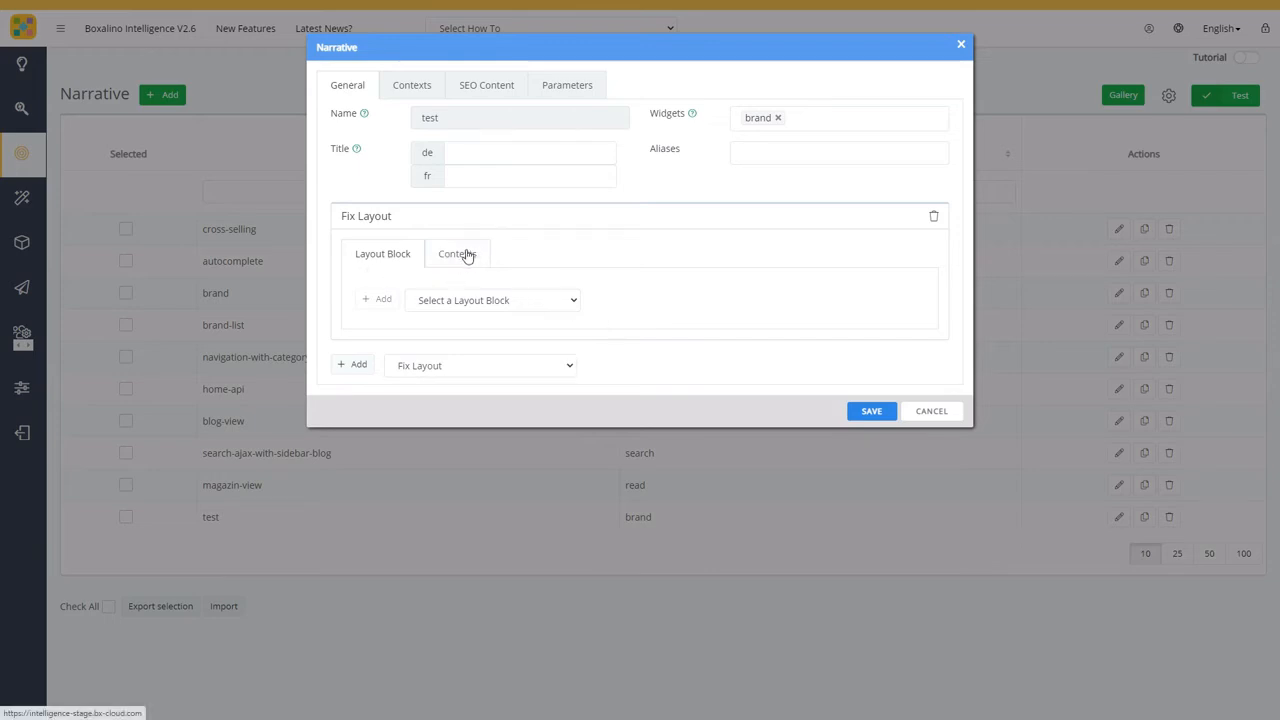
click(551, 301)
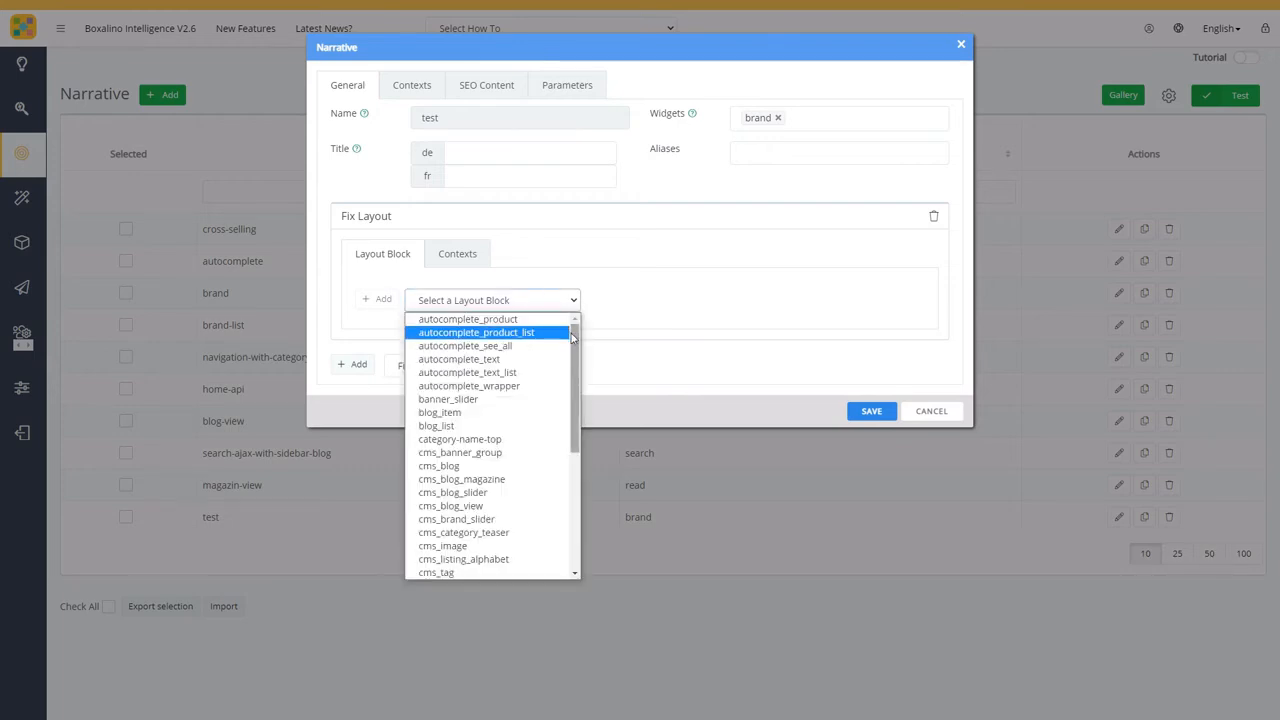
mouse_move(576, 353)
mouse_down()
mouse_move(576, 468)
mouse_move(576, 325)
mouse_move(592, 488)
mouse_move(577, 485)
mouse_move(575, 341)
mouse_up()
drag(575, 360, 577, 422)
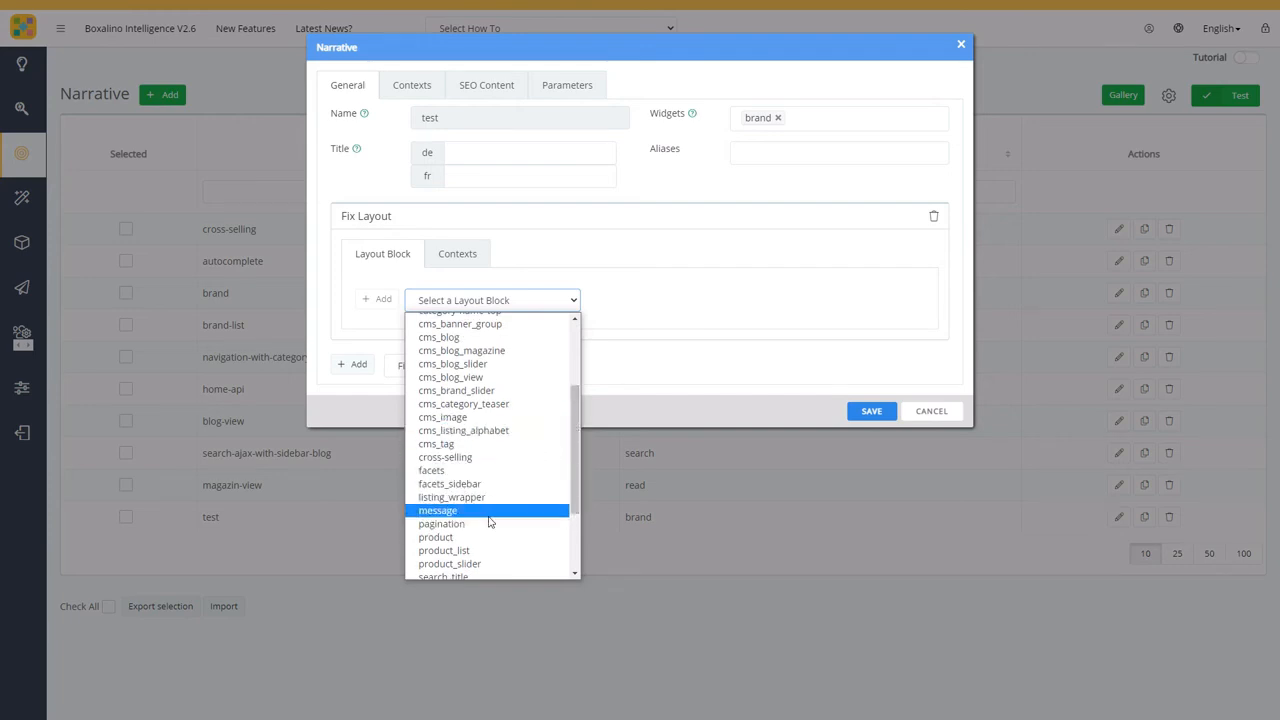
drag(577, 433, 577, 411)
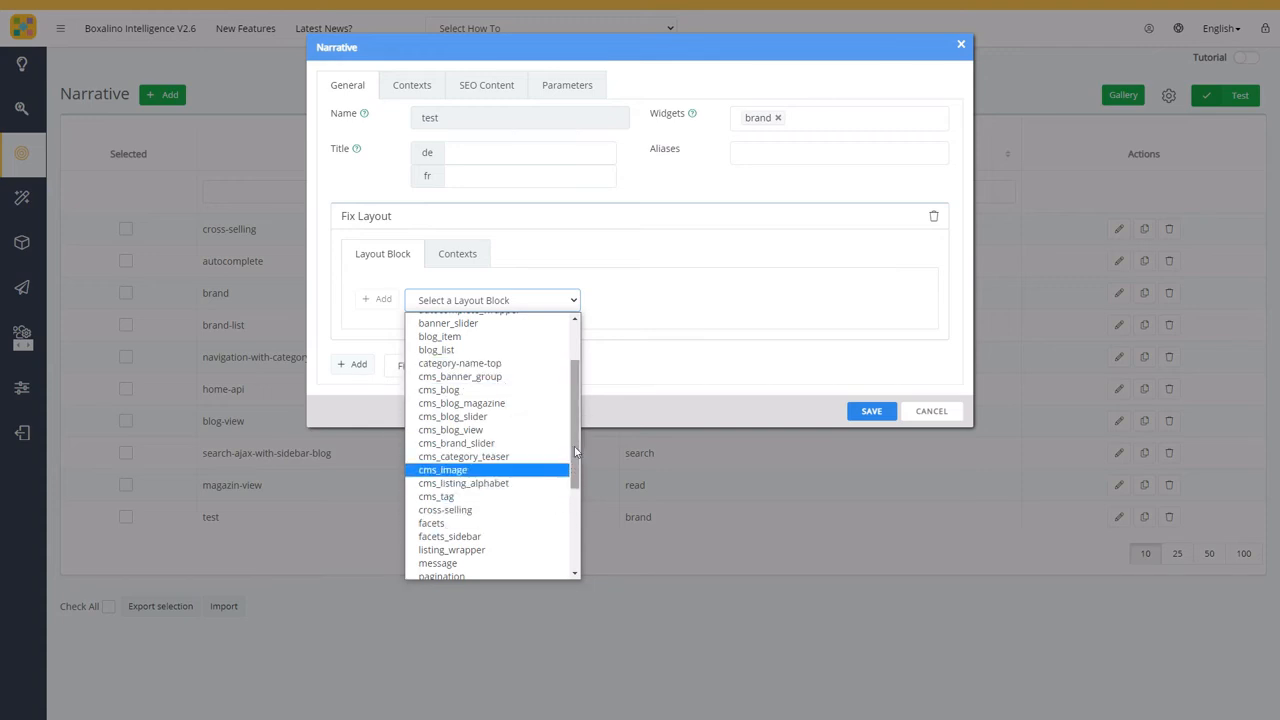
scroll(578, 410, up, 2)
drag(577, 386, 578, 415)
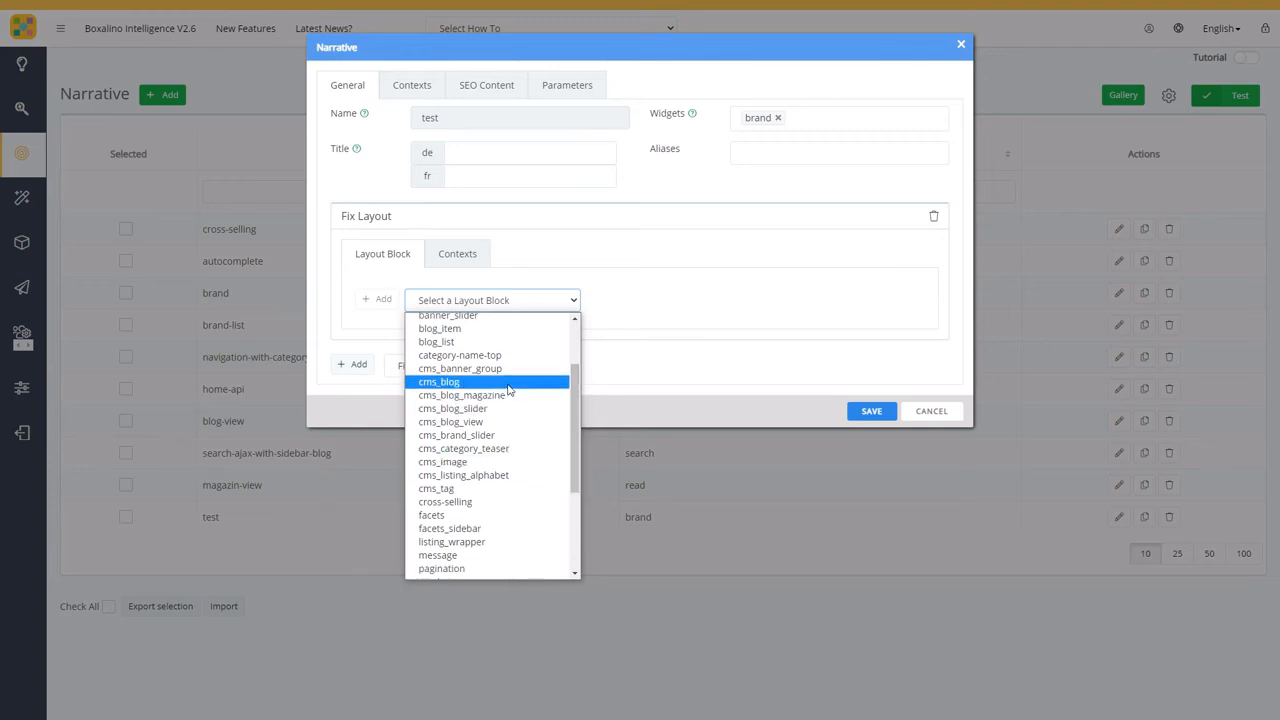
click(449, 384)
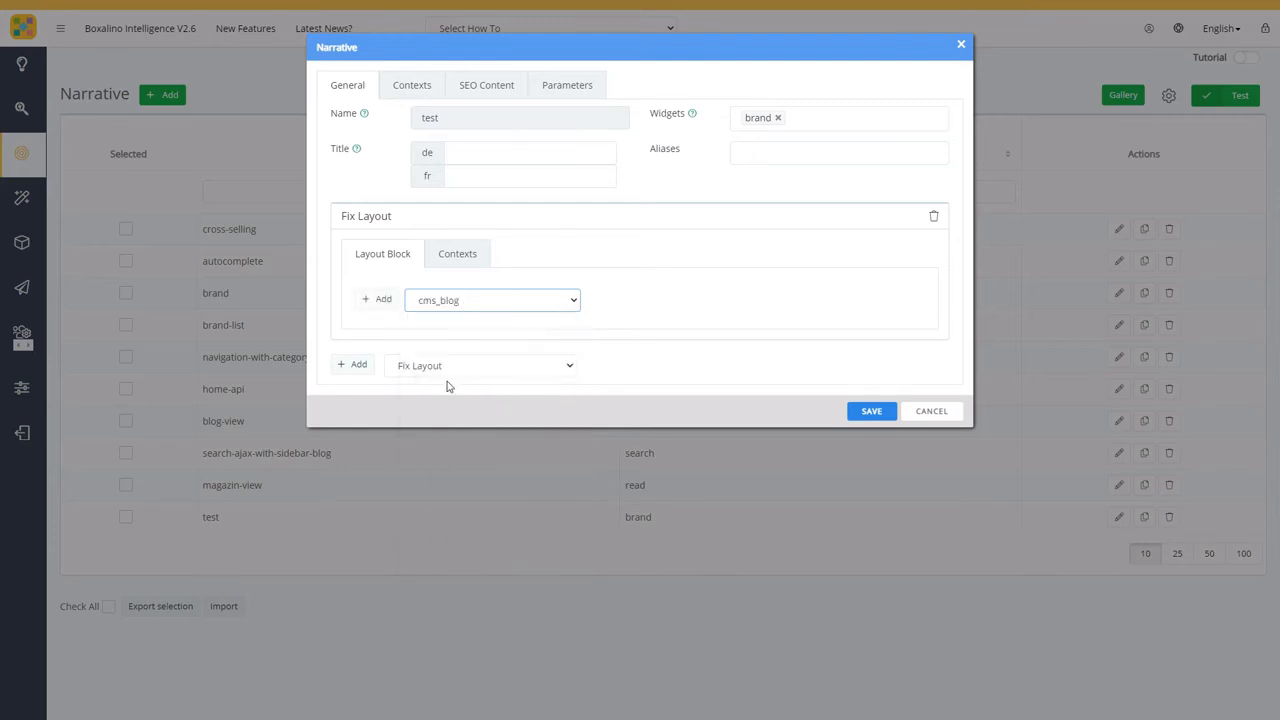
click(376, 300)
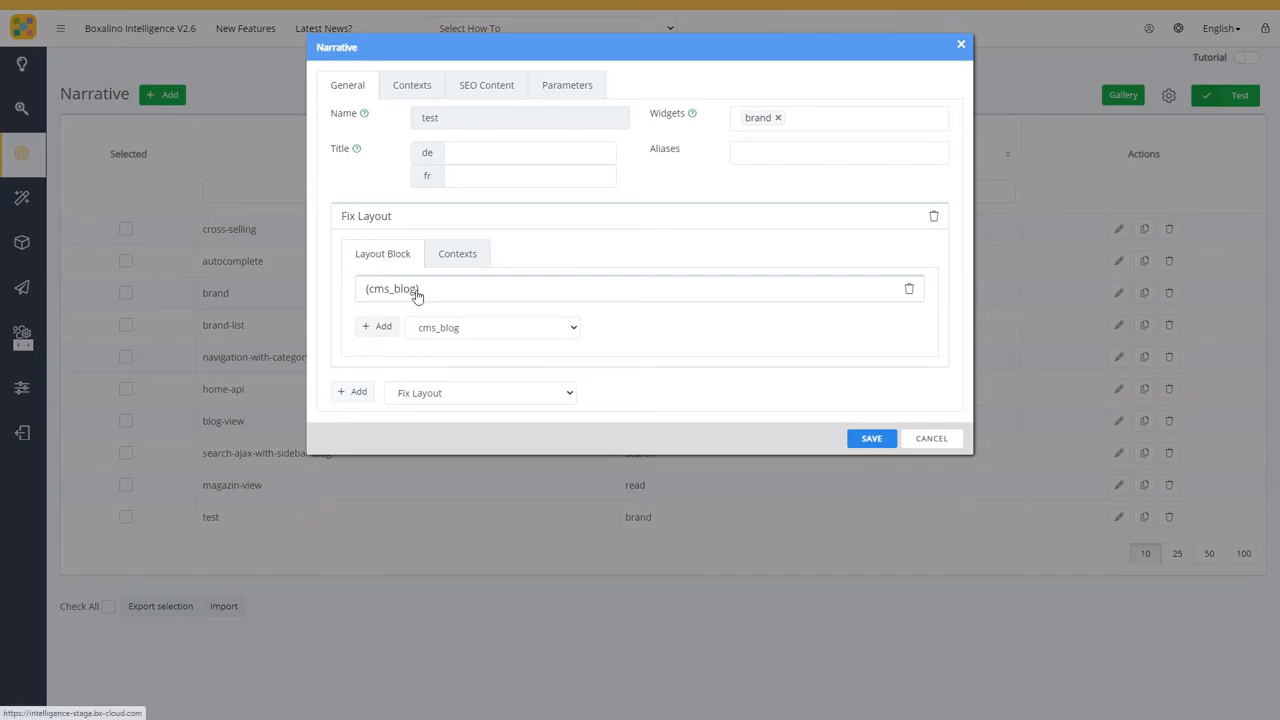
- Add three more cms_blog blocks to the Fix Layout and delete these extra blocks again
click(380, 327)
click(379, 358)
click(381, 388)
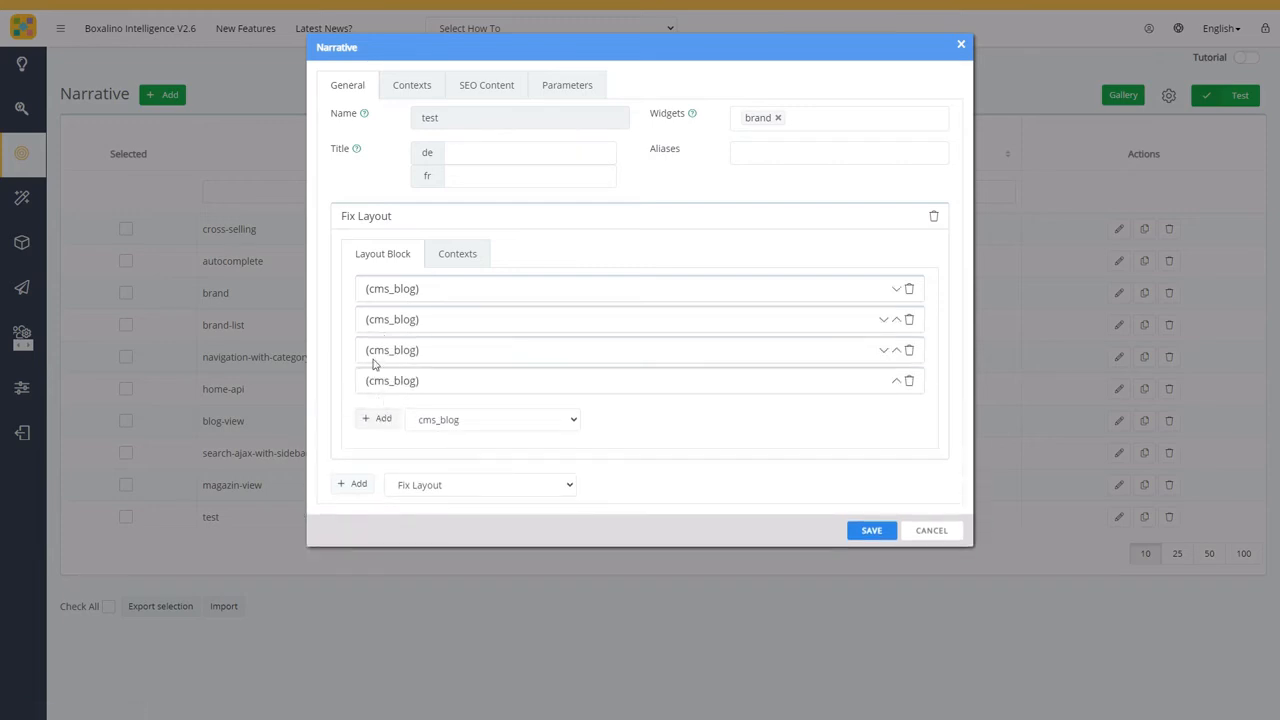
click(910, 381)
click(909, 351)
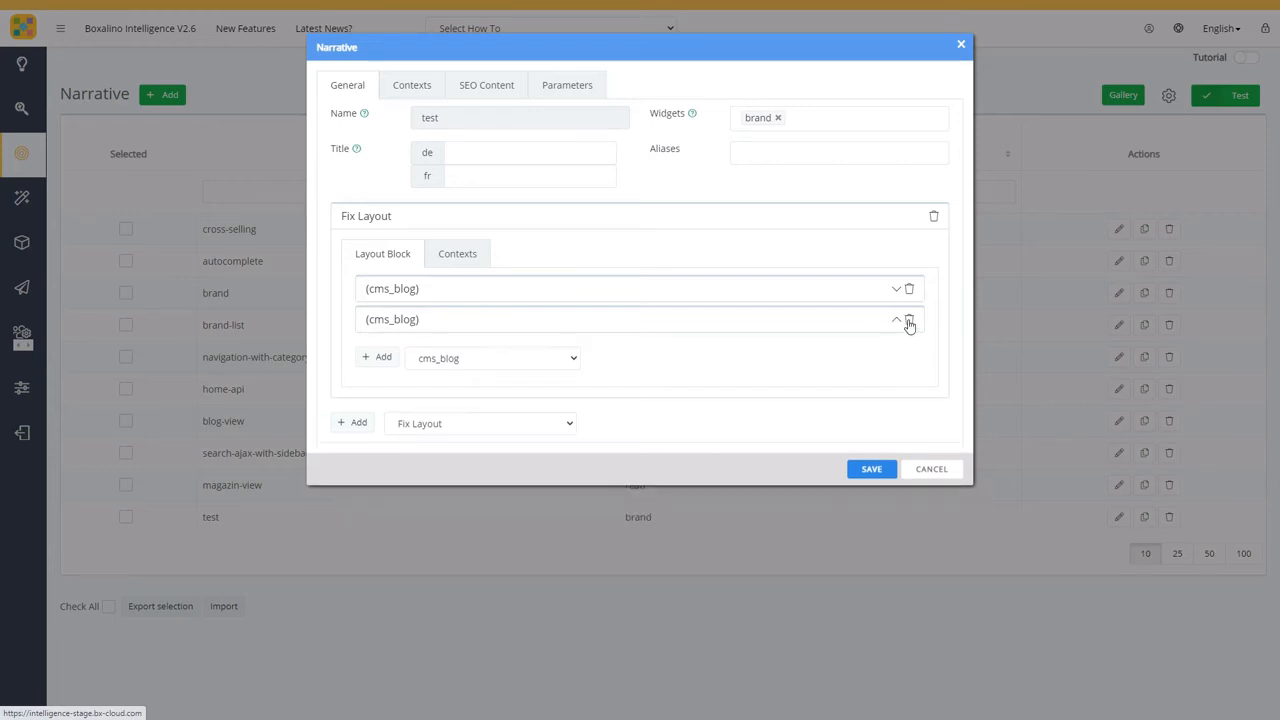
click(909, 321)
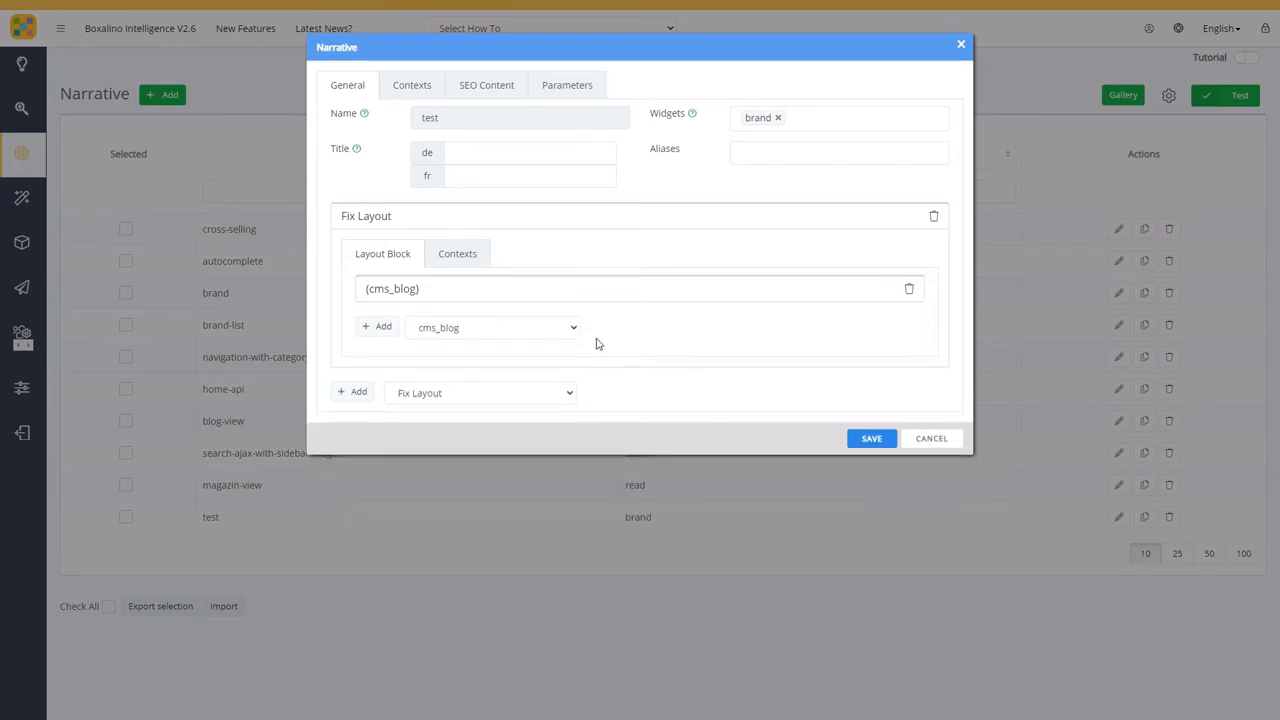
- Examine the cms_blog block's content fields, from image link, headline and short description to link text, link URL, colors and accessor
click(405, 292)
scroll(388, 337, down, 3)
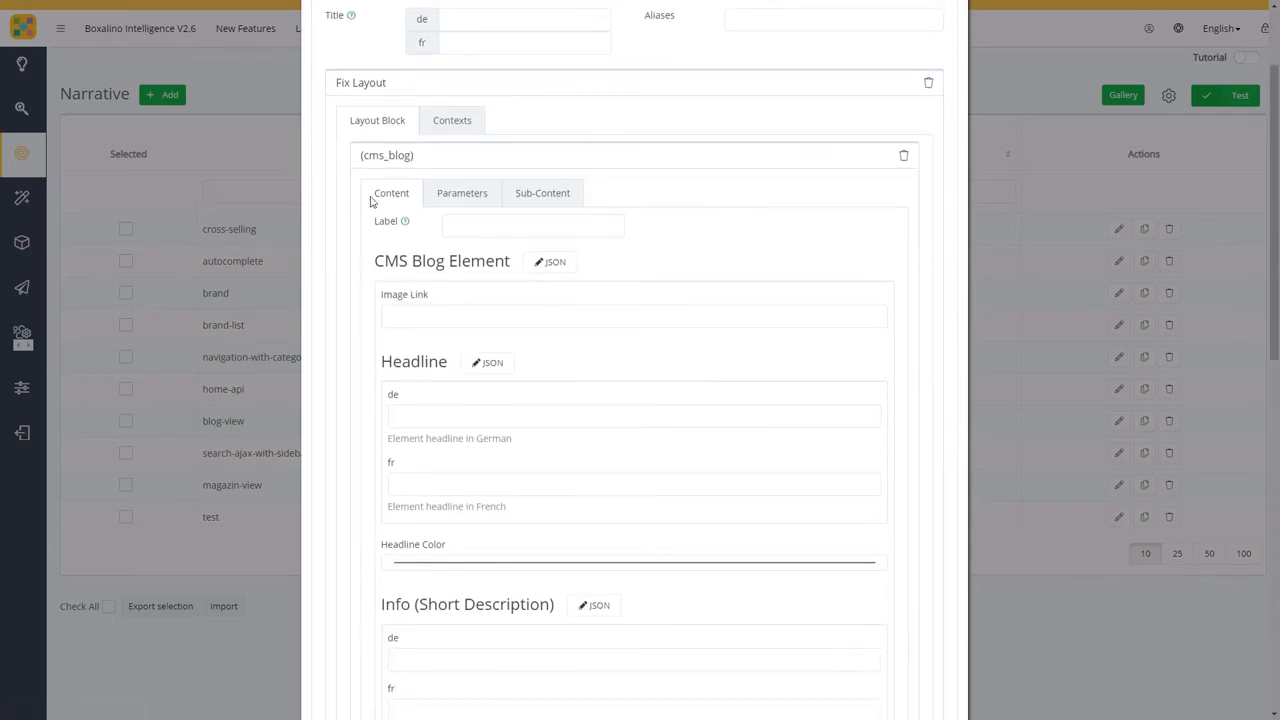
scroll(416, 288, down, 2)
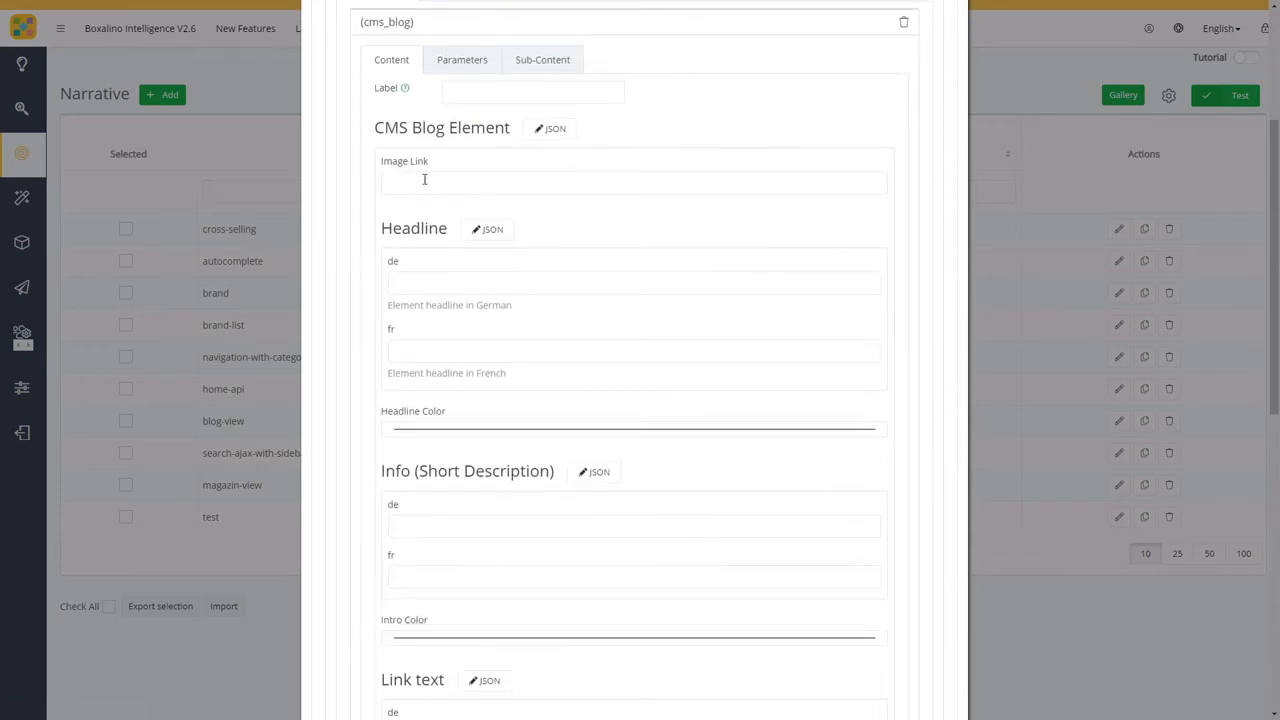
click(421, 288)
click(674, 352)
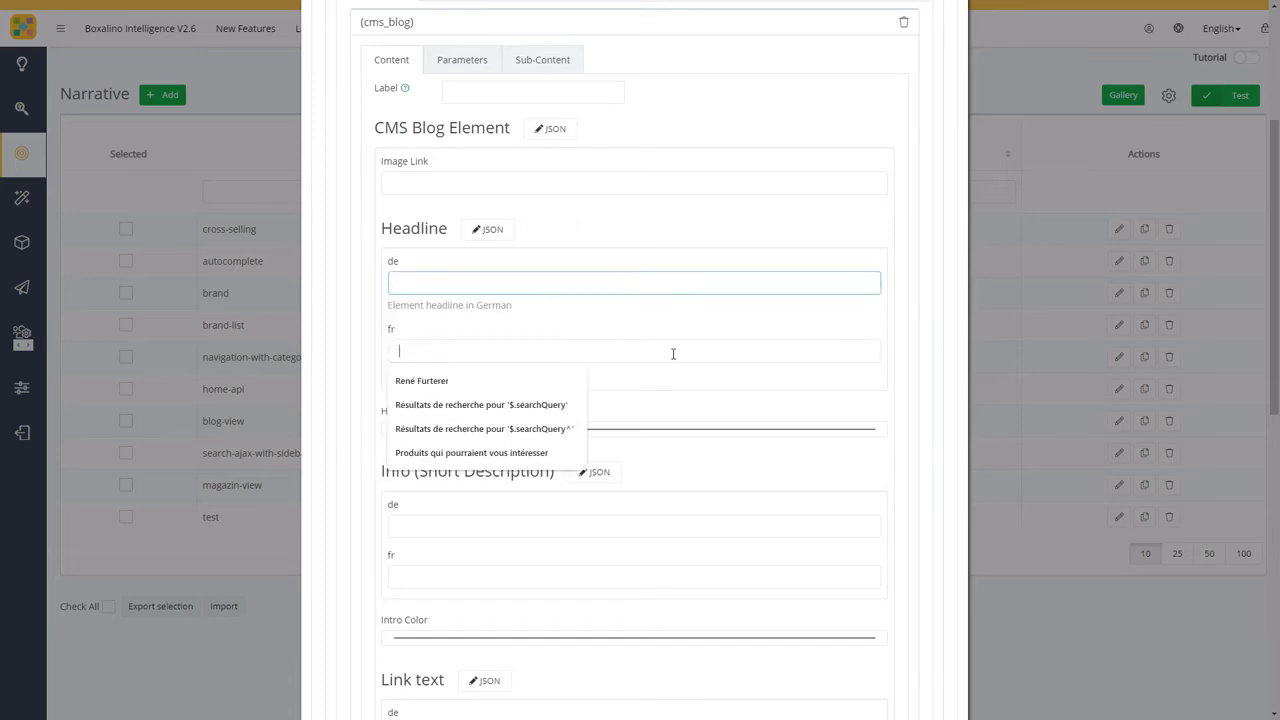
click(660, 392)
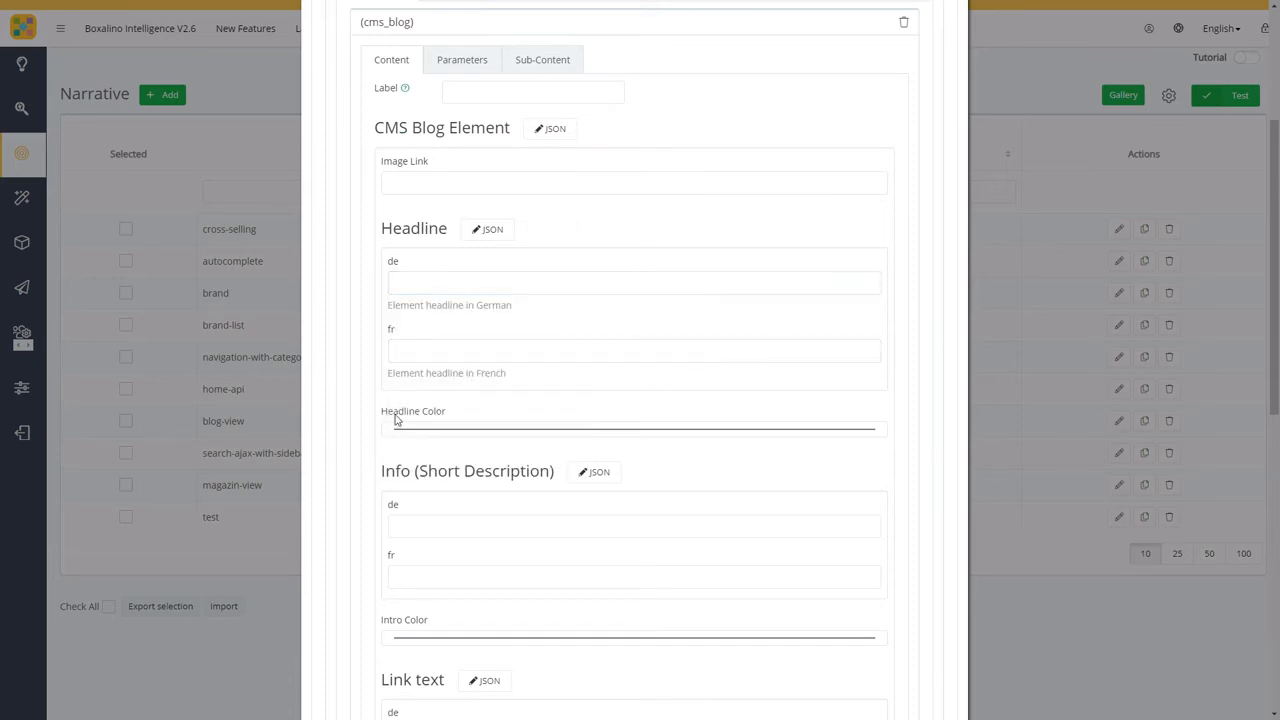
scroll(430, 433, down, 3)
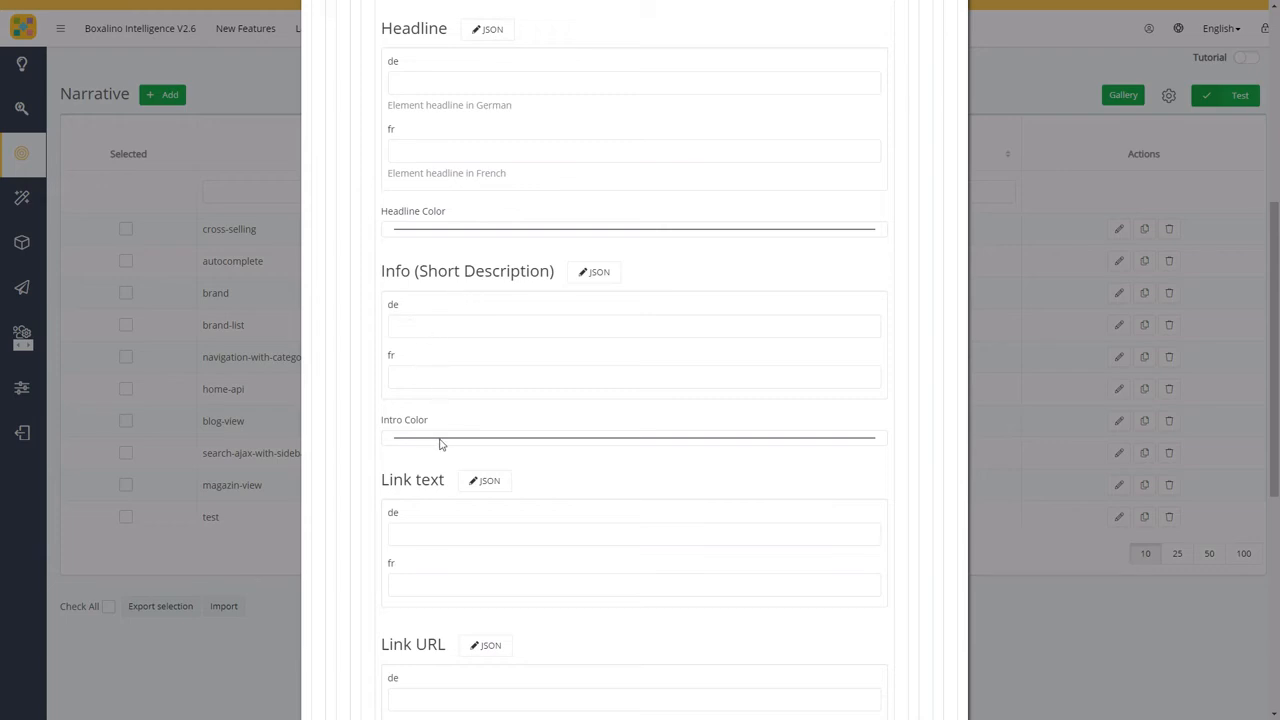
scroll(435, 488, down, 3)
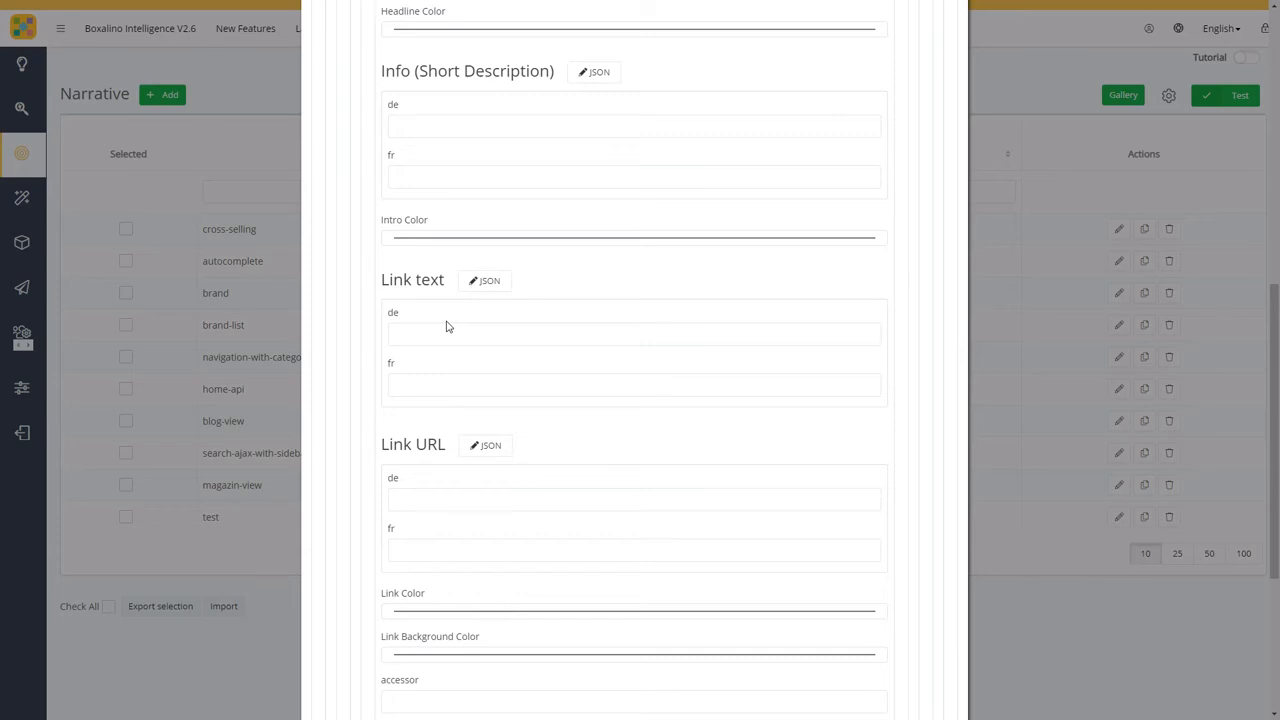
scroll(447, 326, up, 8)
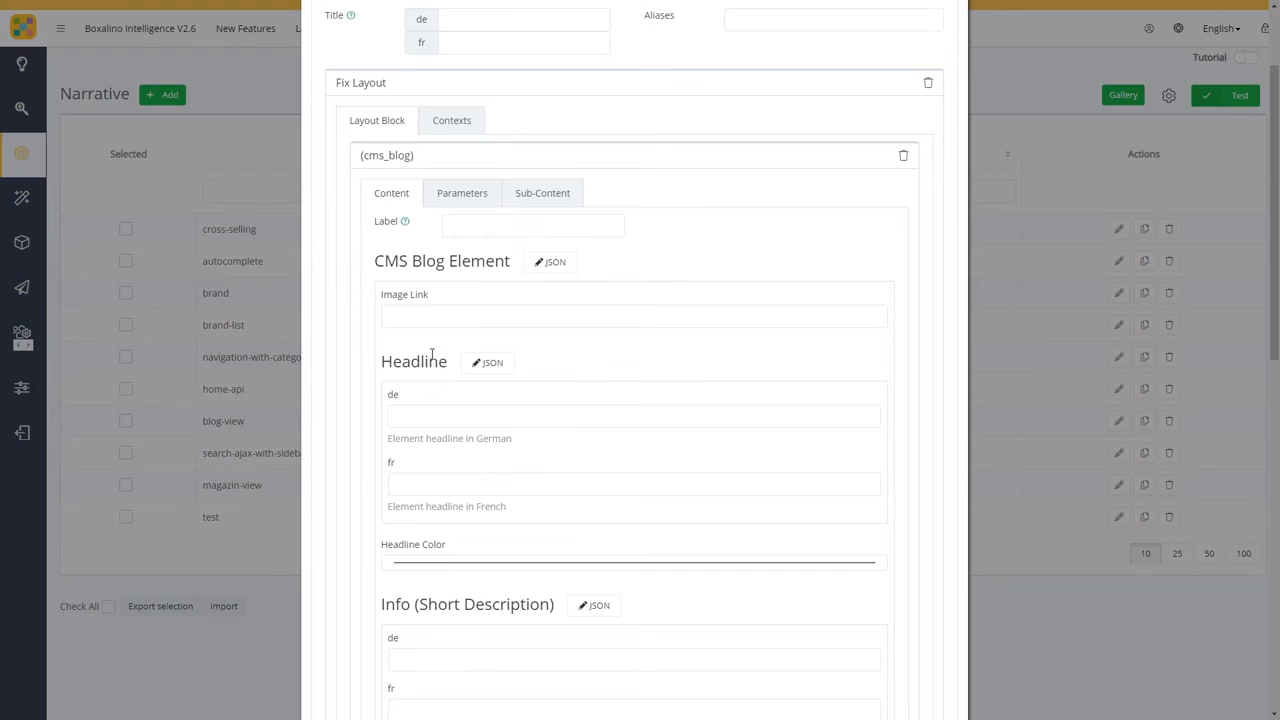
scroll(431, 360, down, 5)
scroll(429, 365, down, 3)
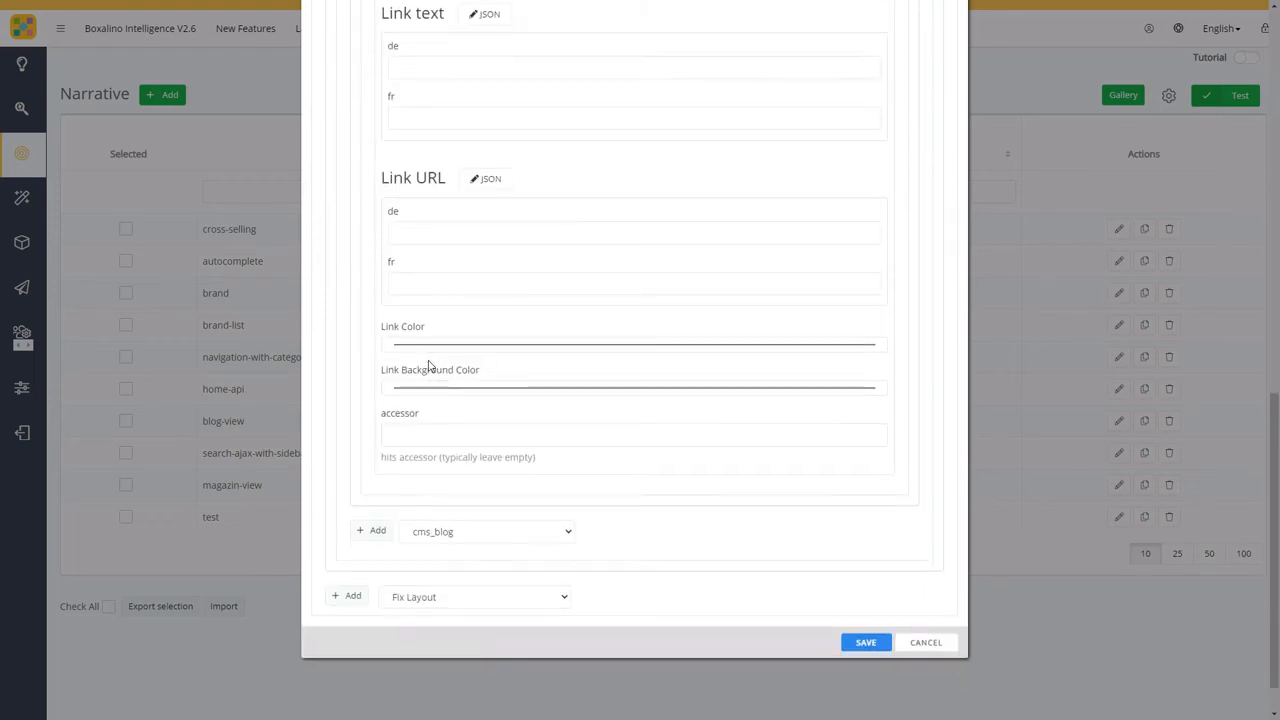
scroll(428, 362, up, 3)
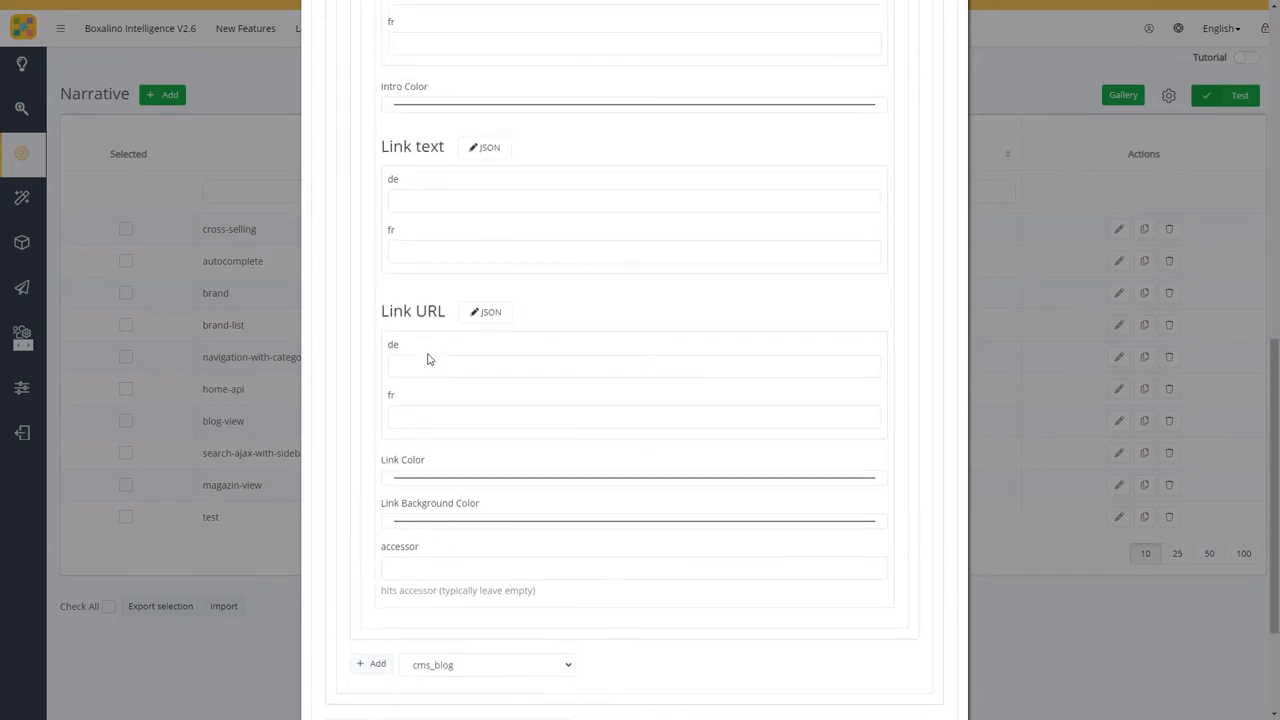
scroll(428, 357, up, 1)
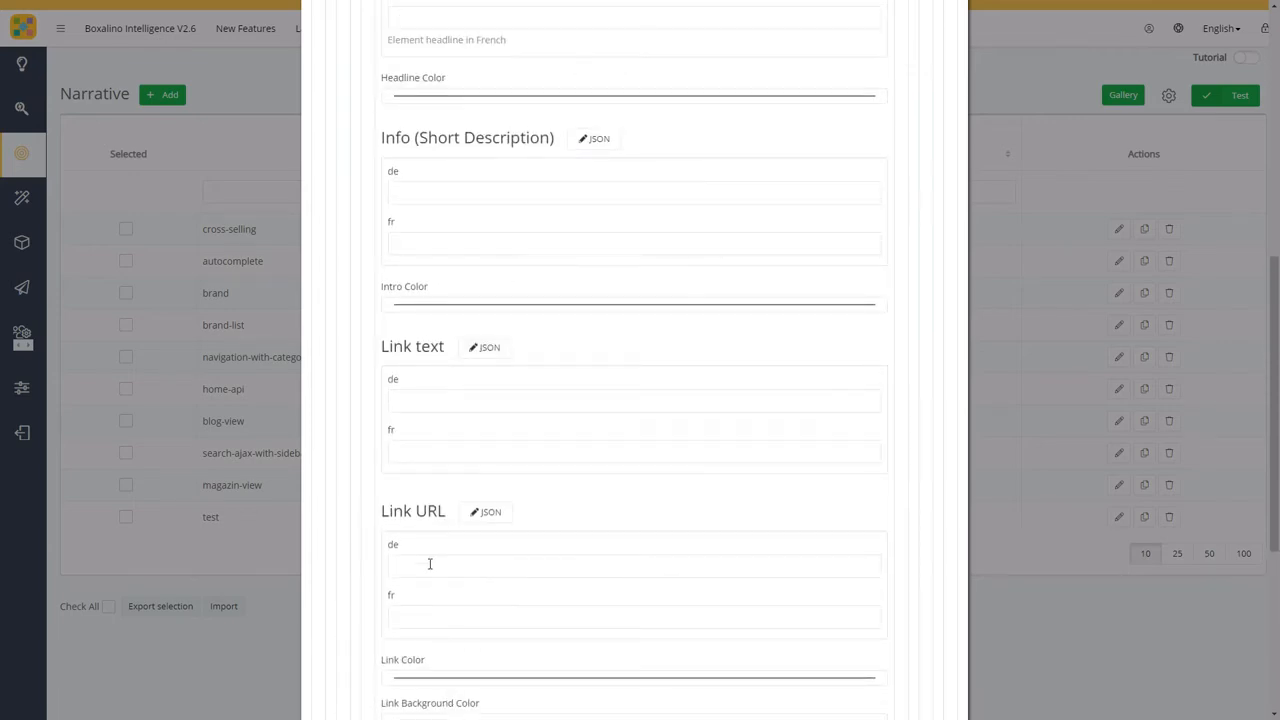
scroll(429, 556, up, 6)
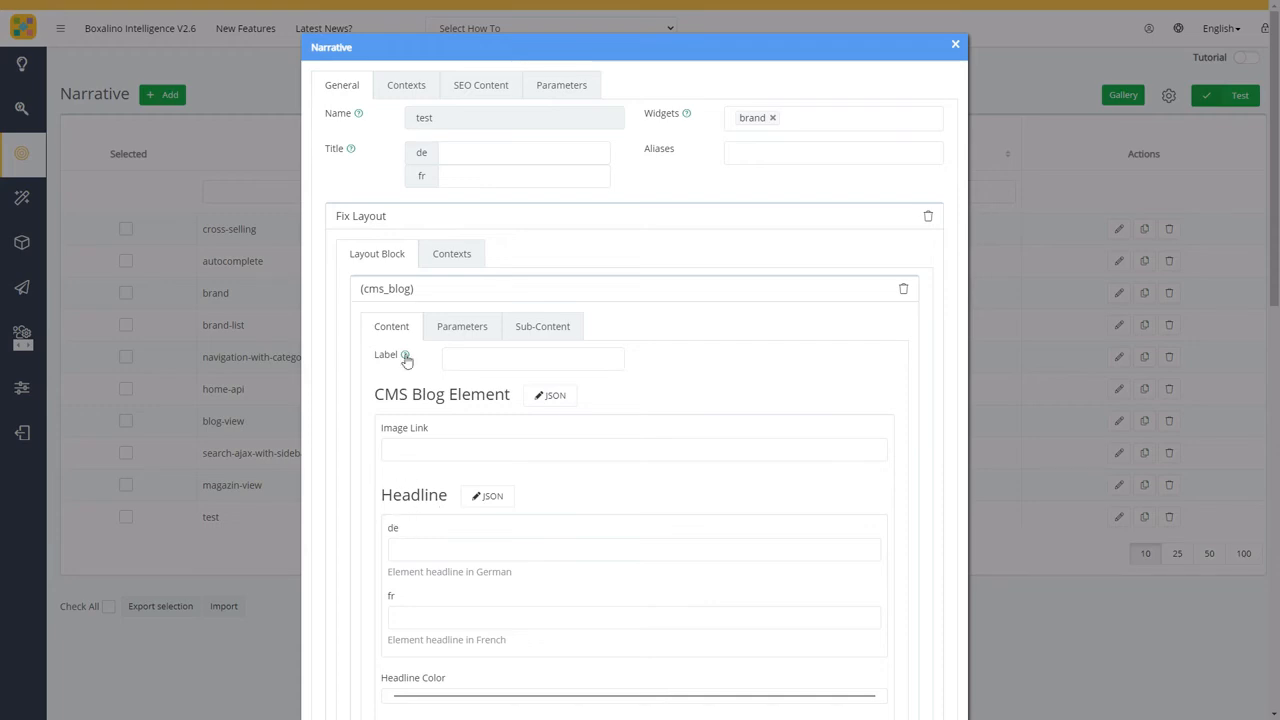
click(403, 296)
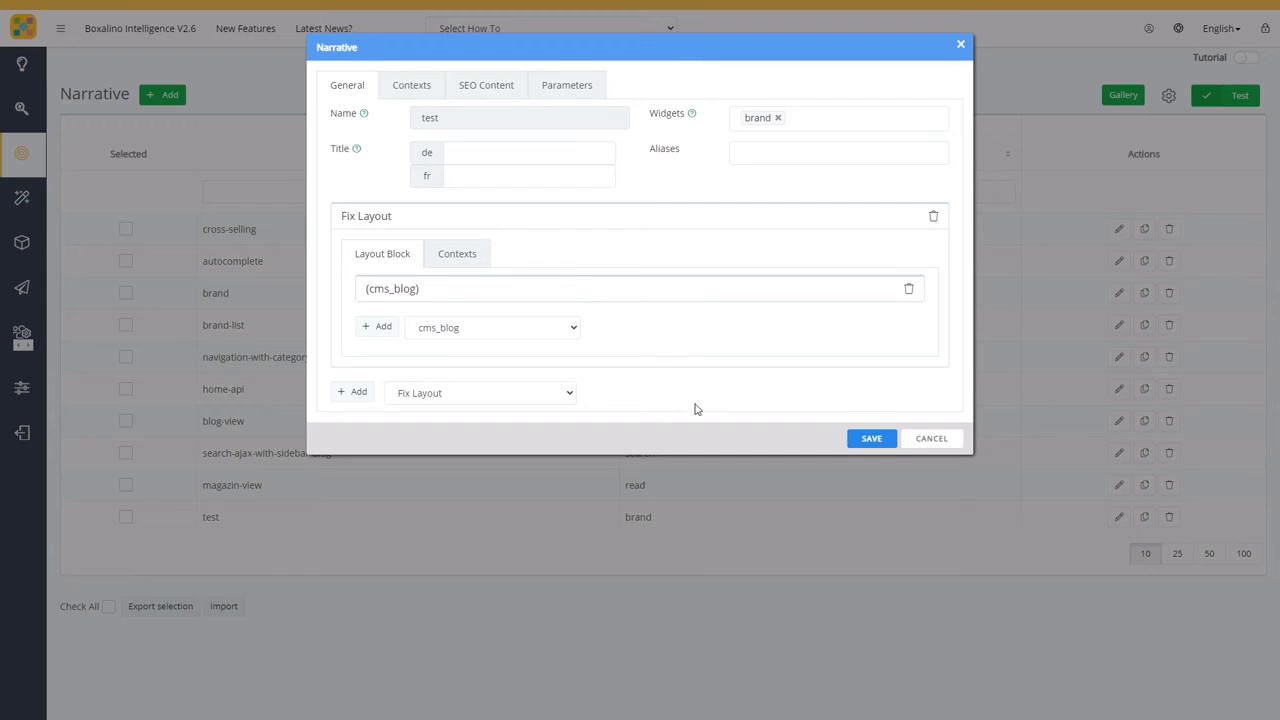
- Enter "This is my headling" as the German headline in the cms_blog block's content
click(407, 292)
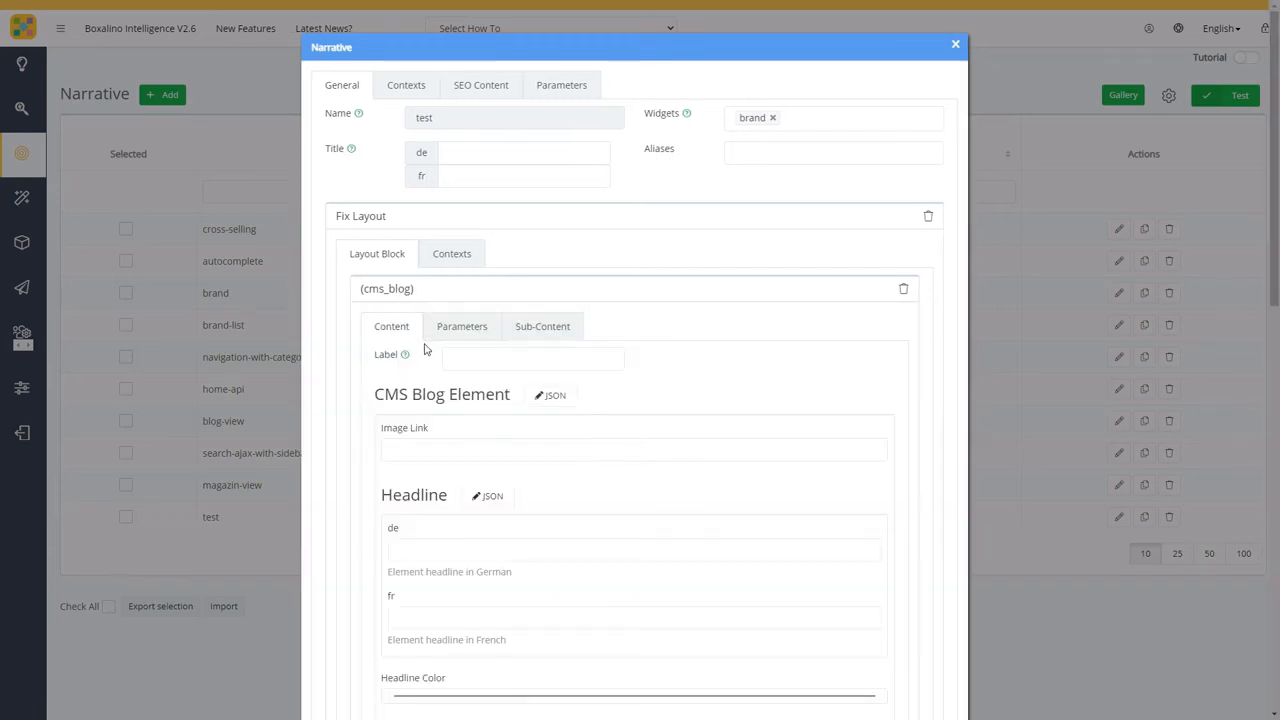
scroll(430, 348, down, 2)
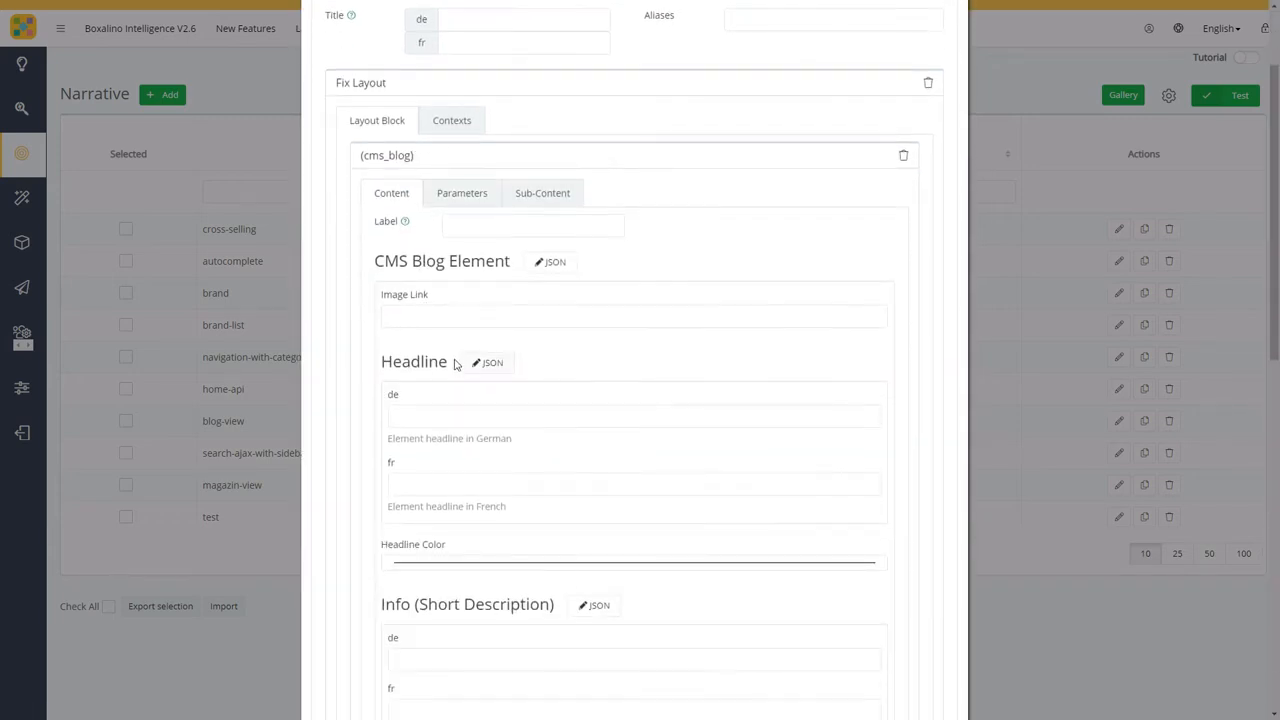
click(433, 416)
text(T)
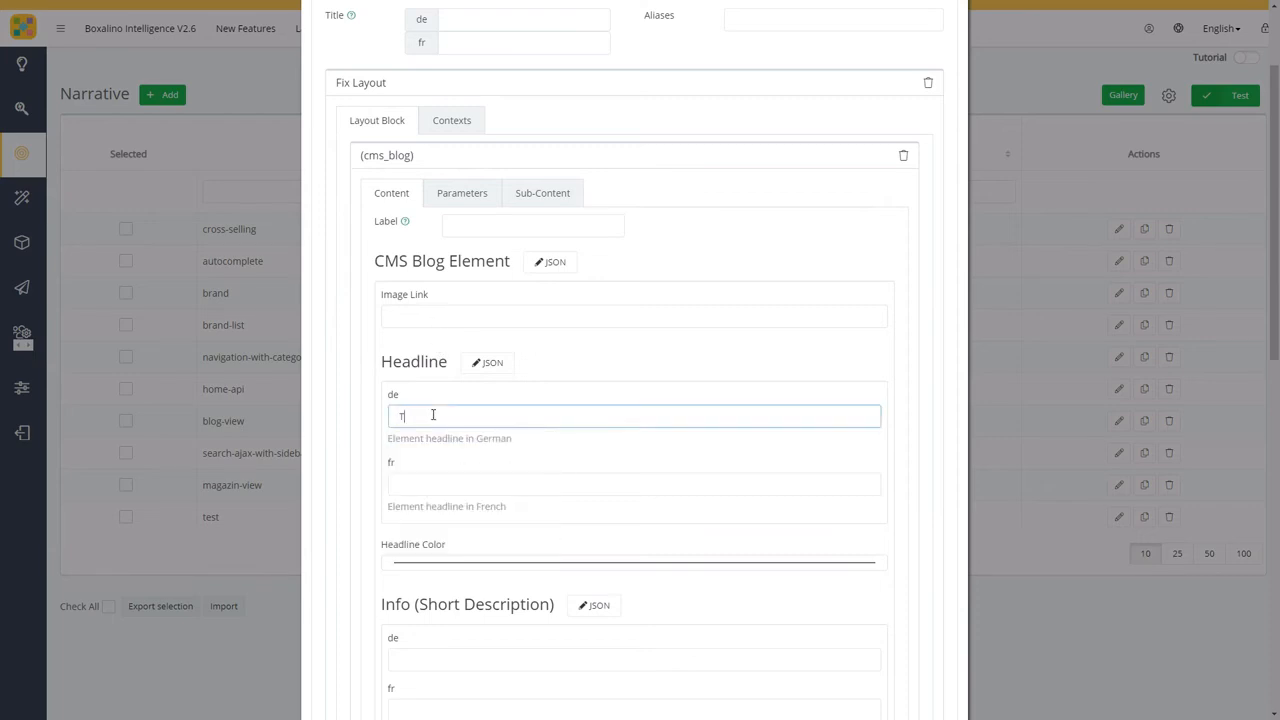
text(hjisThis is a)
text(y headling)
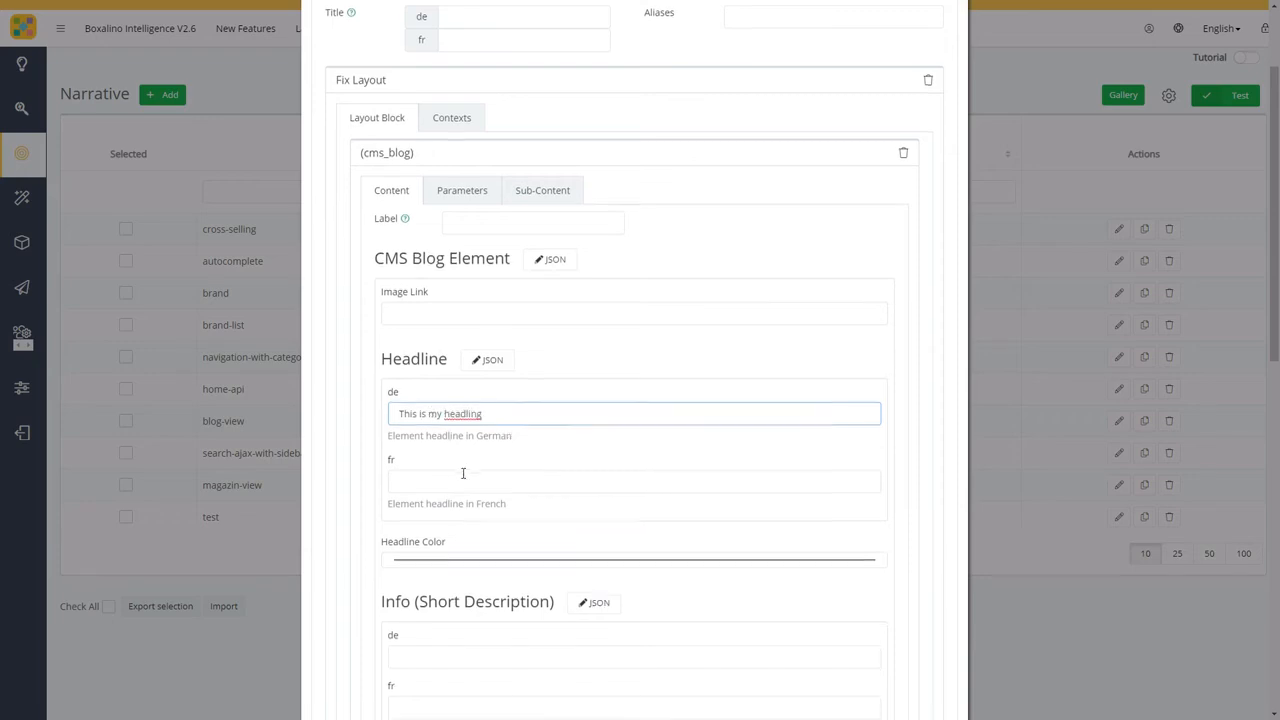
- Review the German and French headline fields and the remaining description and link fields of the cms_blog block
scroll(466, 478, down, 3)
scroll(489, 577, down, 6)
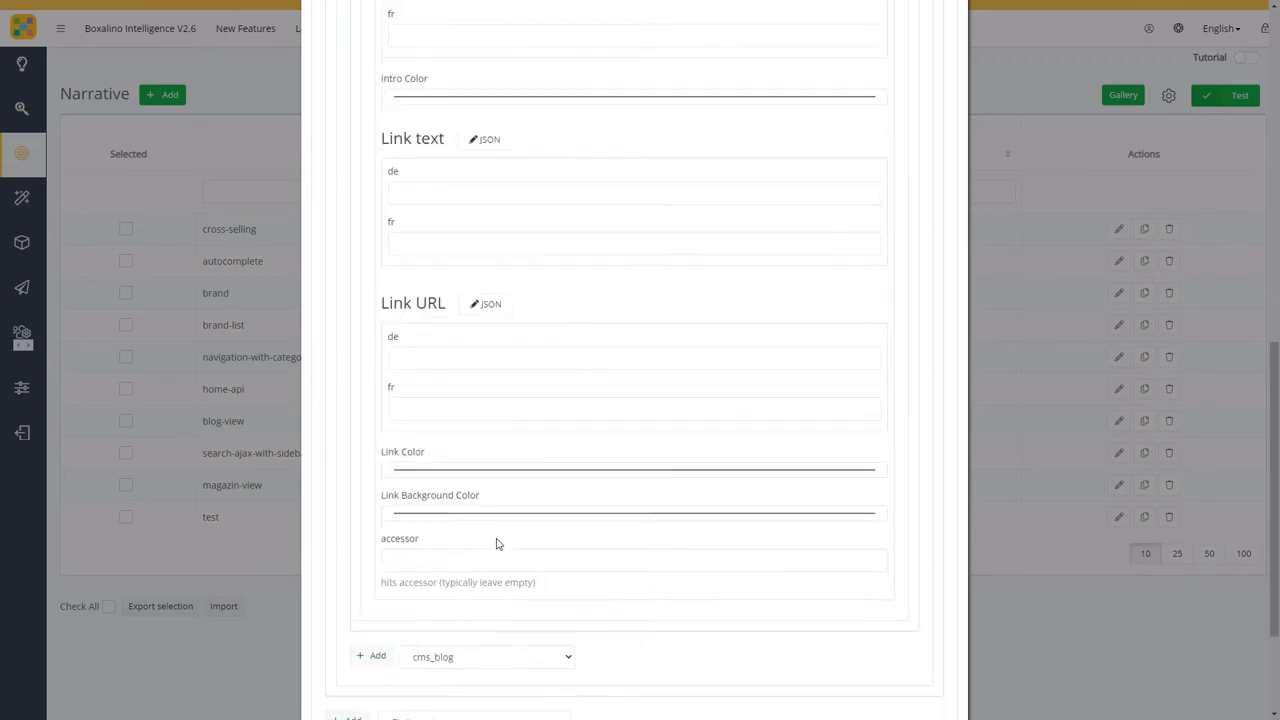
scroll(527, 476, up, 9)
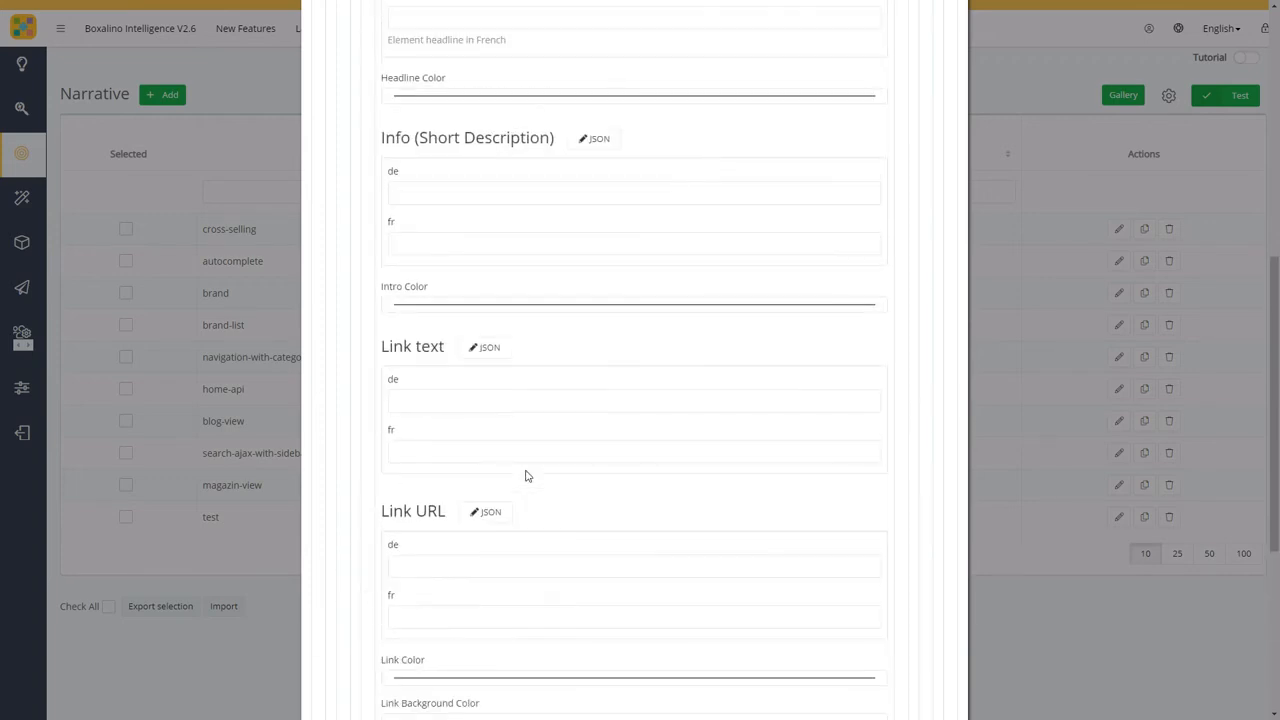
scroll(526, 470, up, 2)
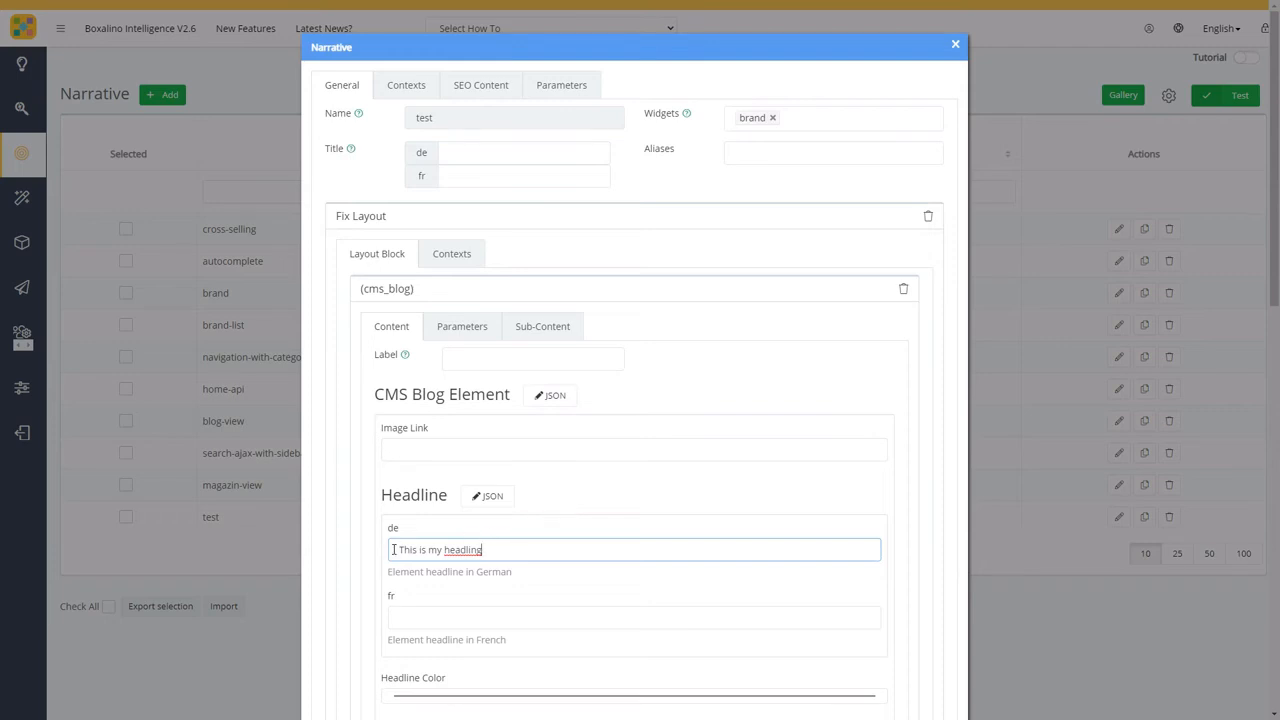
drag(393, 549, 524, 541)
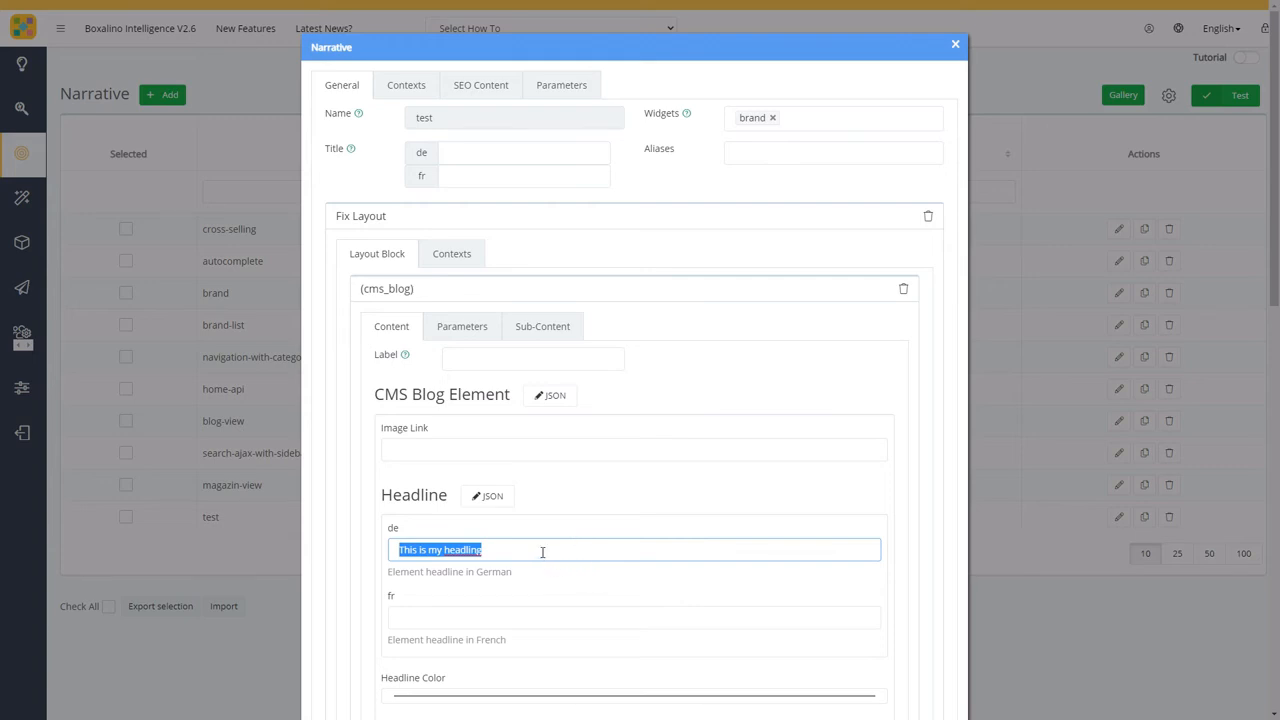
scroll(543, 508, down, 1)
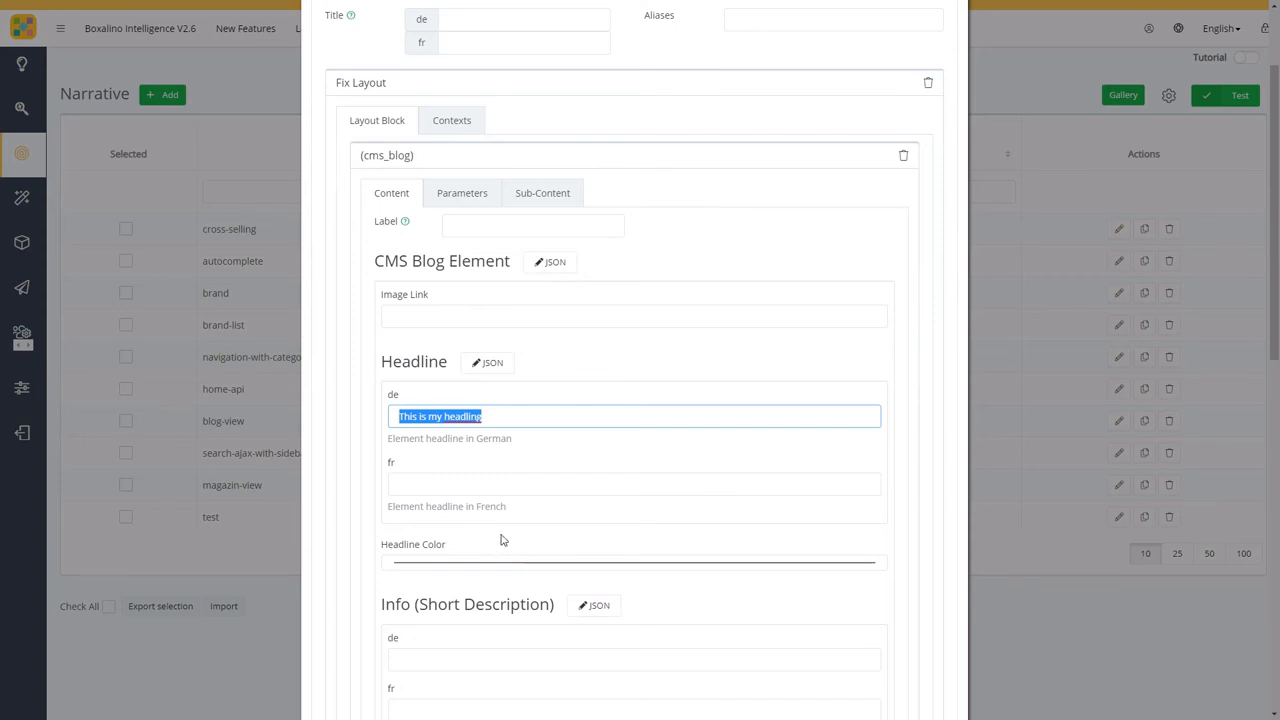
click(510, 484)
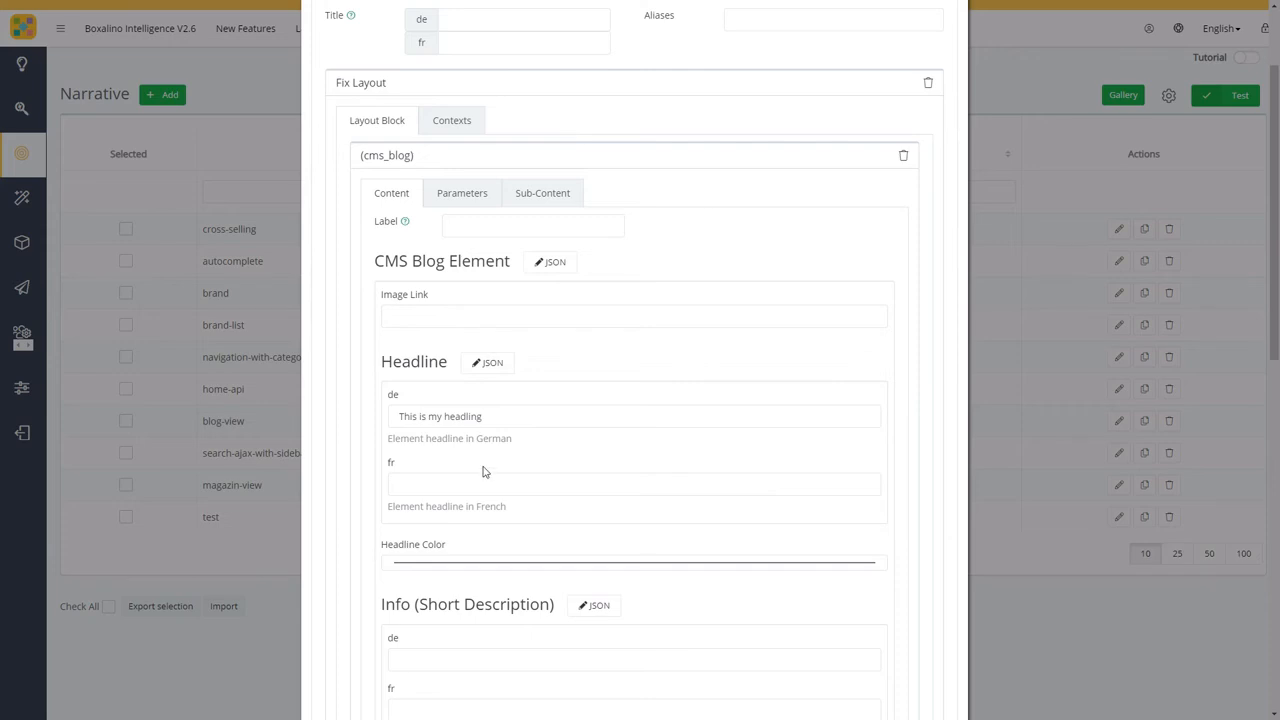
scroll(483, 472, down, 2)
scroll(483, 472, down, 2)
scroll(480, 463, up, 4)
- Collapse the cms_blog block and add a Conditional Layout section below the Fix Layout
click(399, 163)
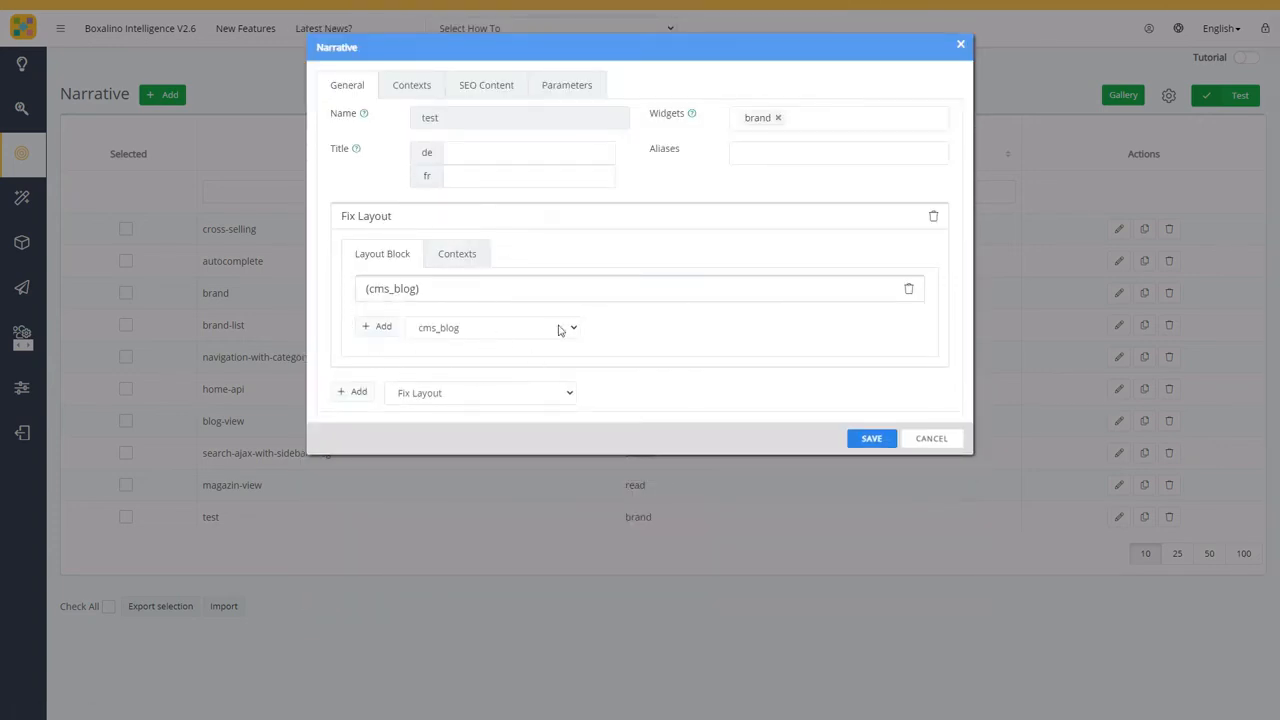
click(459, 399)
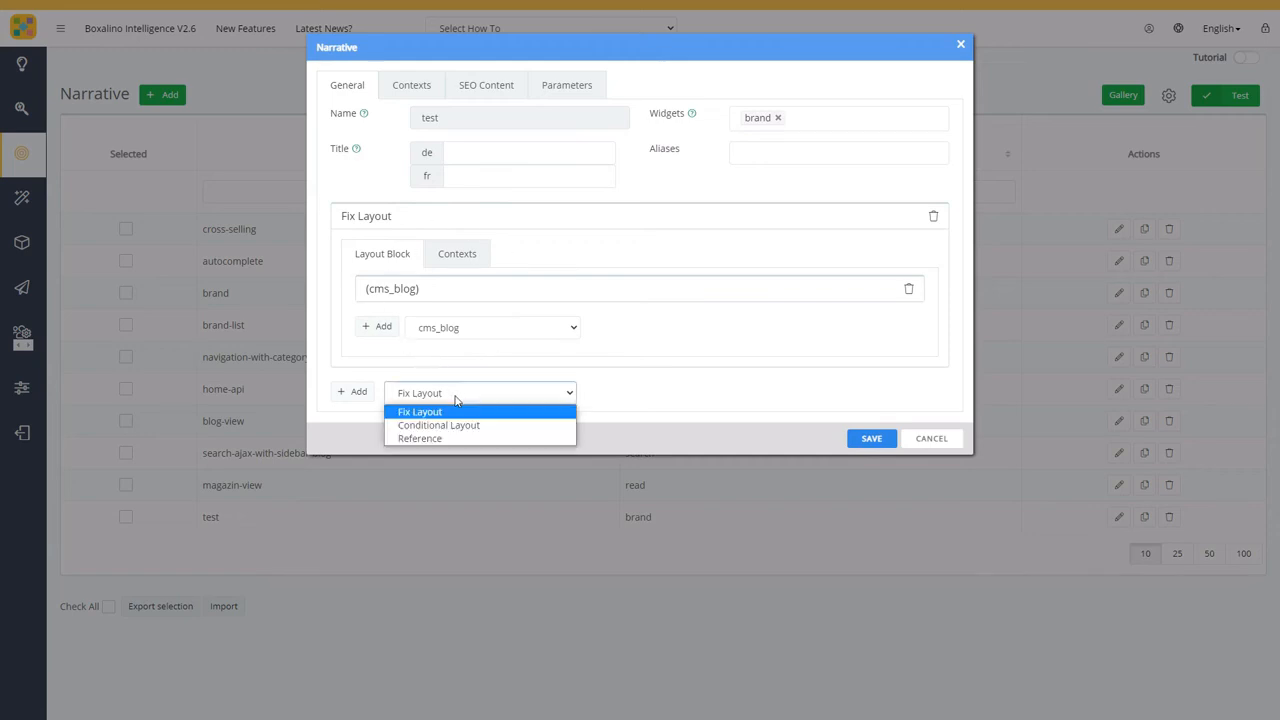
click(455, 430)
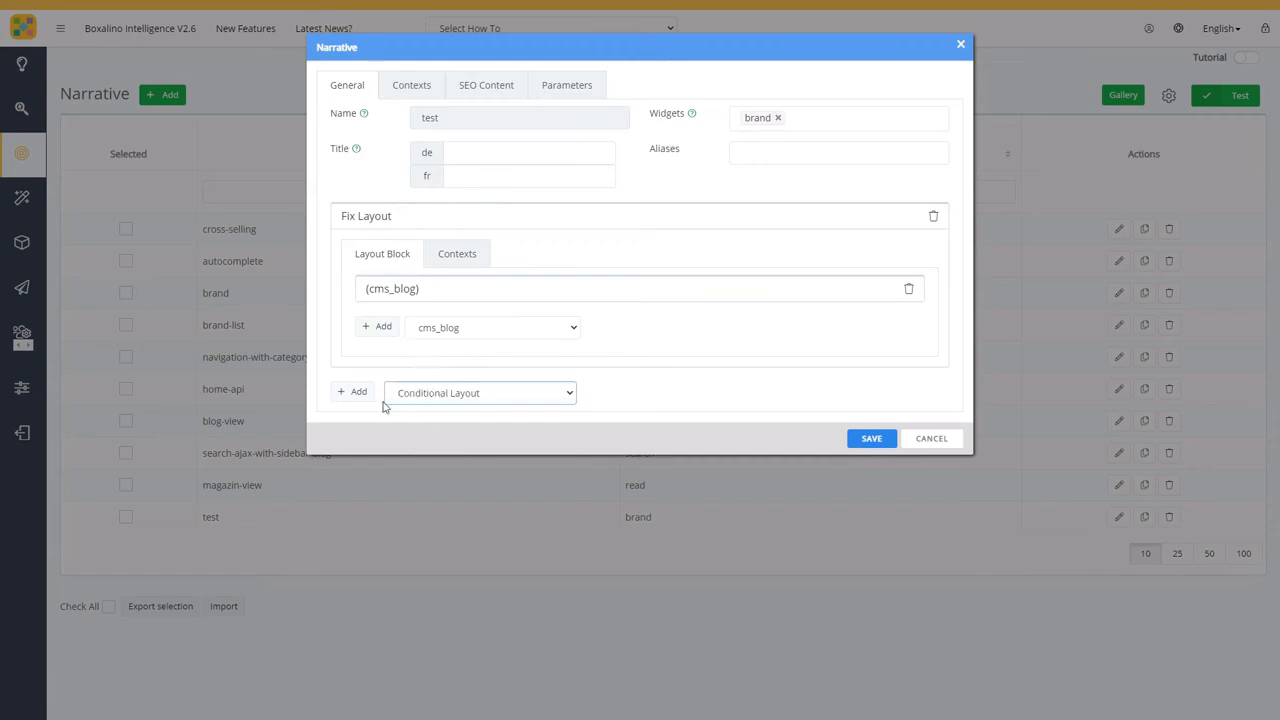
click(357, 393)
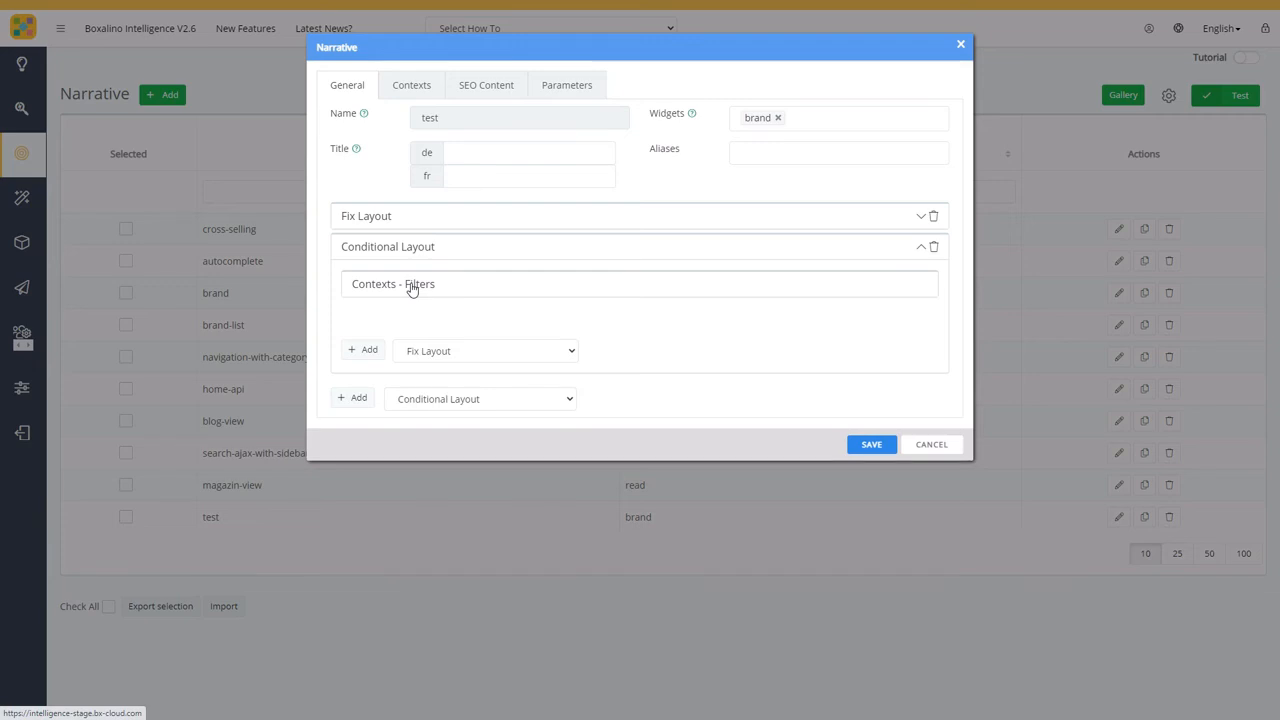
- Add a context with a Variant condition to the Conditional Layout's contexts
click(367, 218)
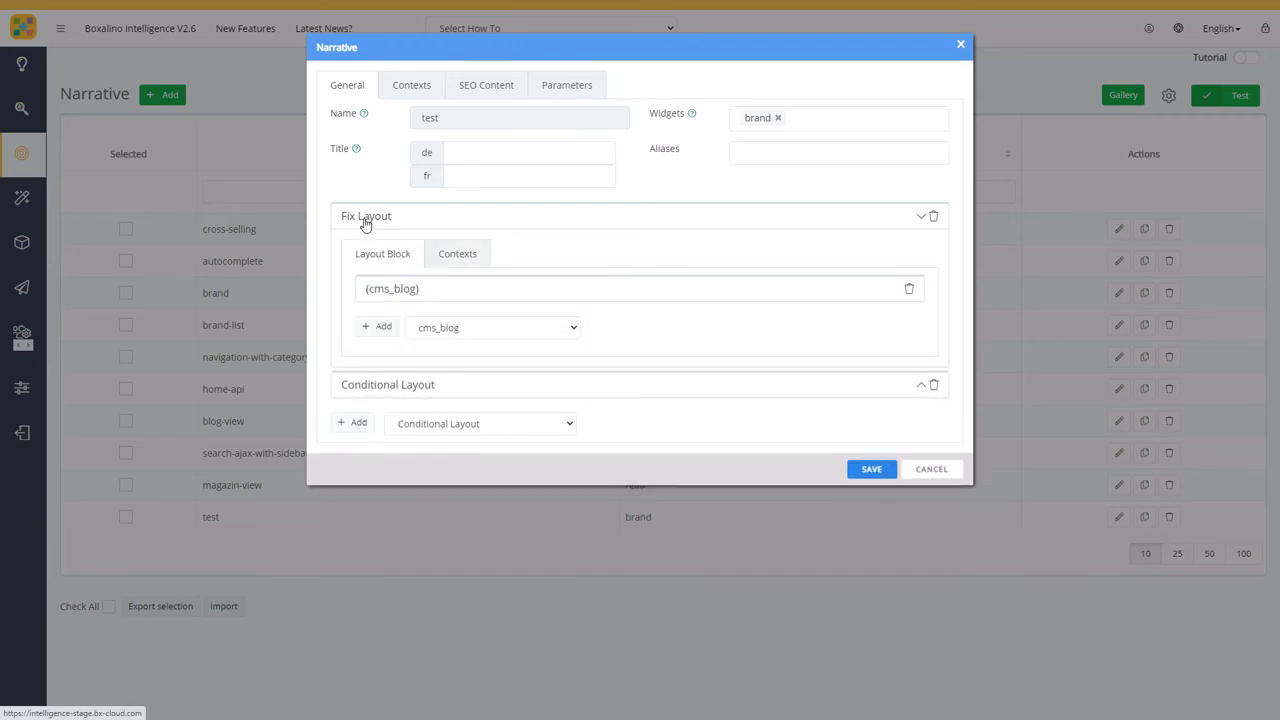
click(403, 388)
click(406, 291)
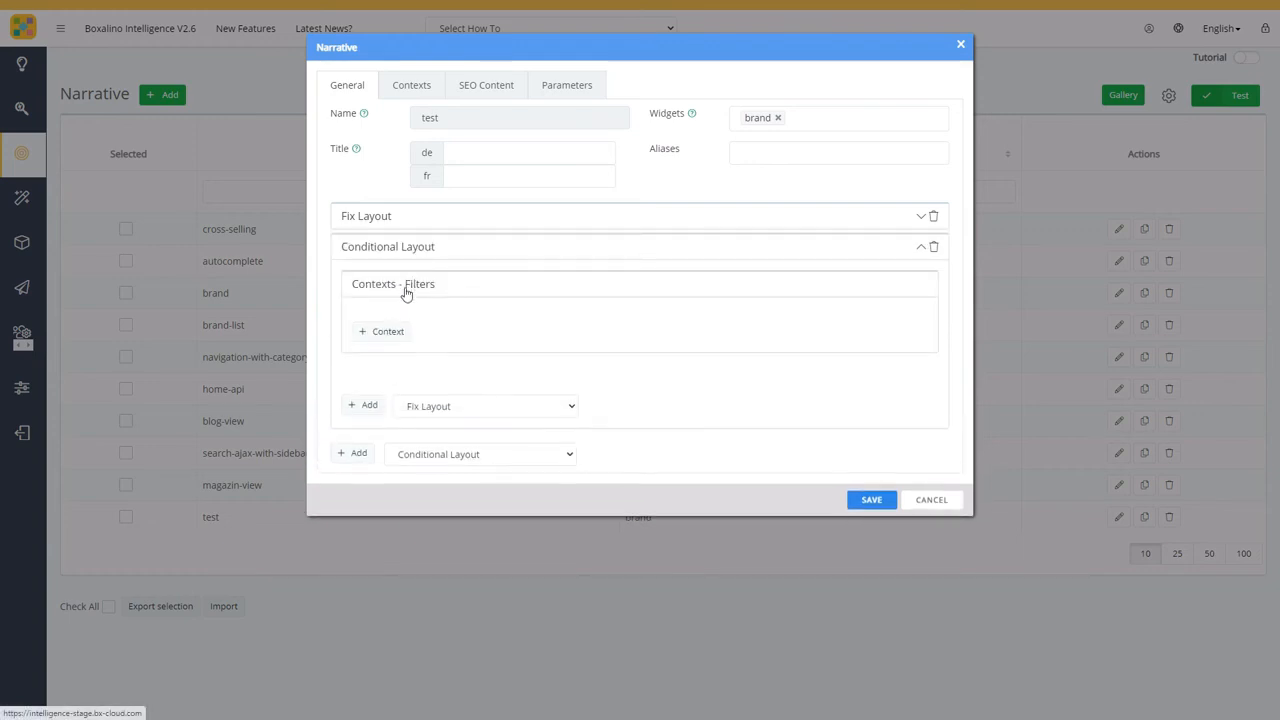
click(391, 331)
click(392, 332)
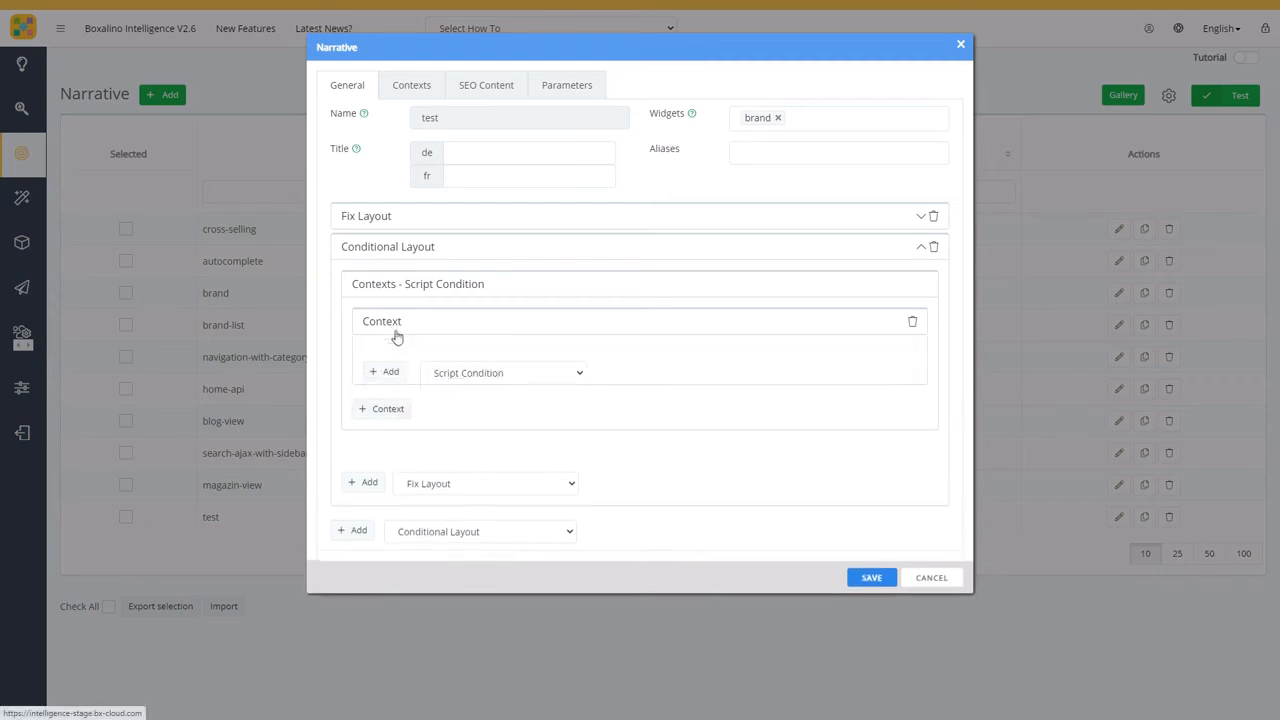
click(451, 373)
click(457, 421)
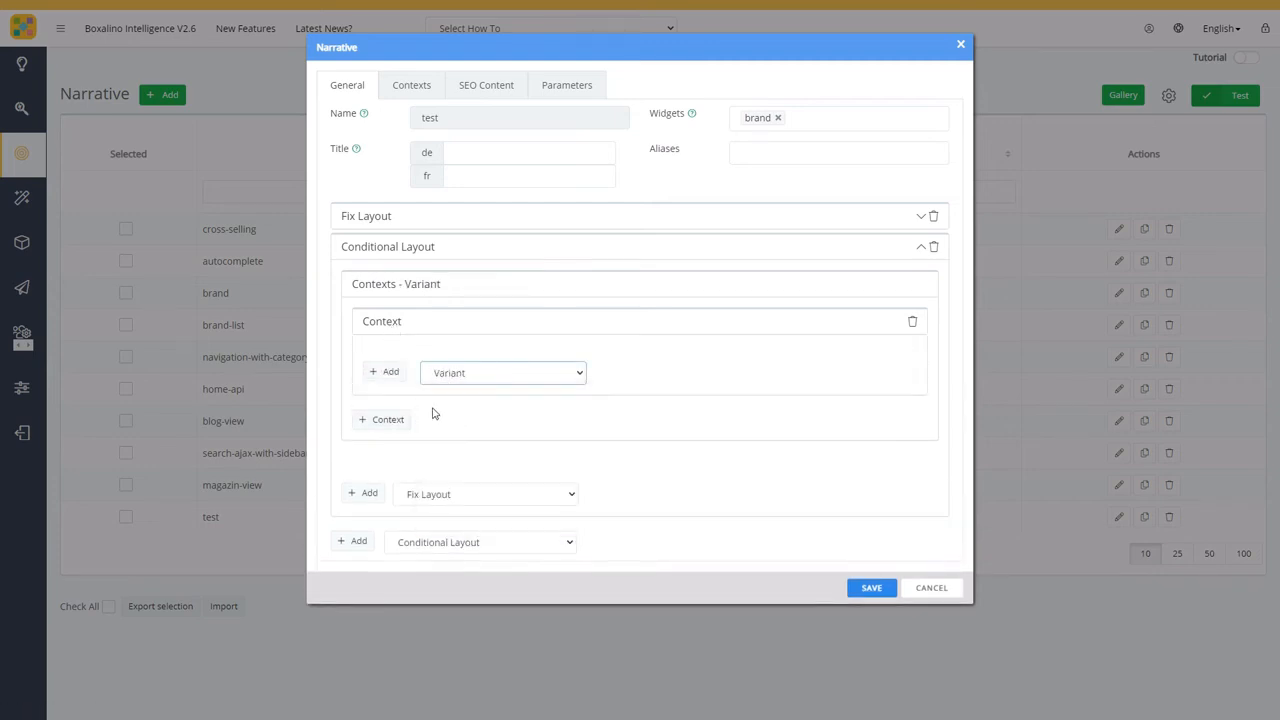
click(385, 372)
- Set the Variant condition's value to testa and collapse the context
click(465, 362)
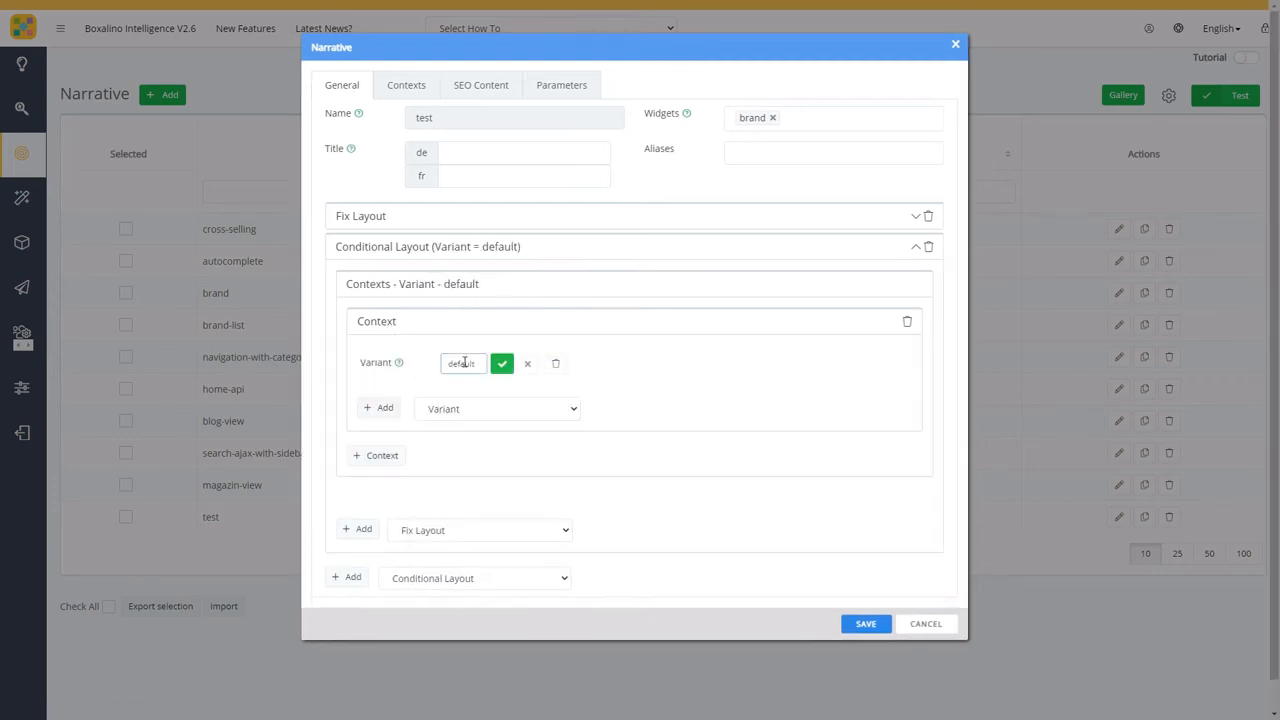
double_click(465, 362)
text(s)
text(esta)
click(502, 363)
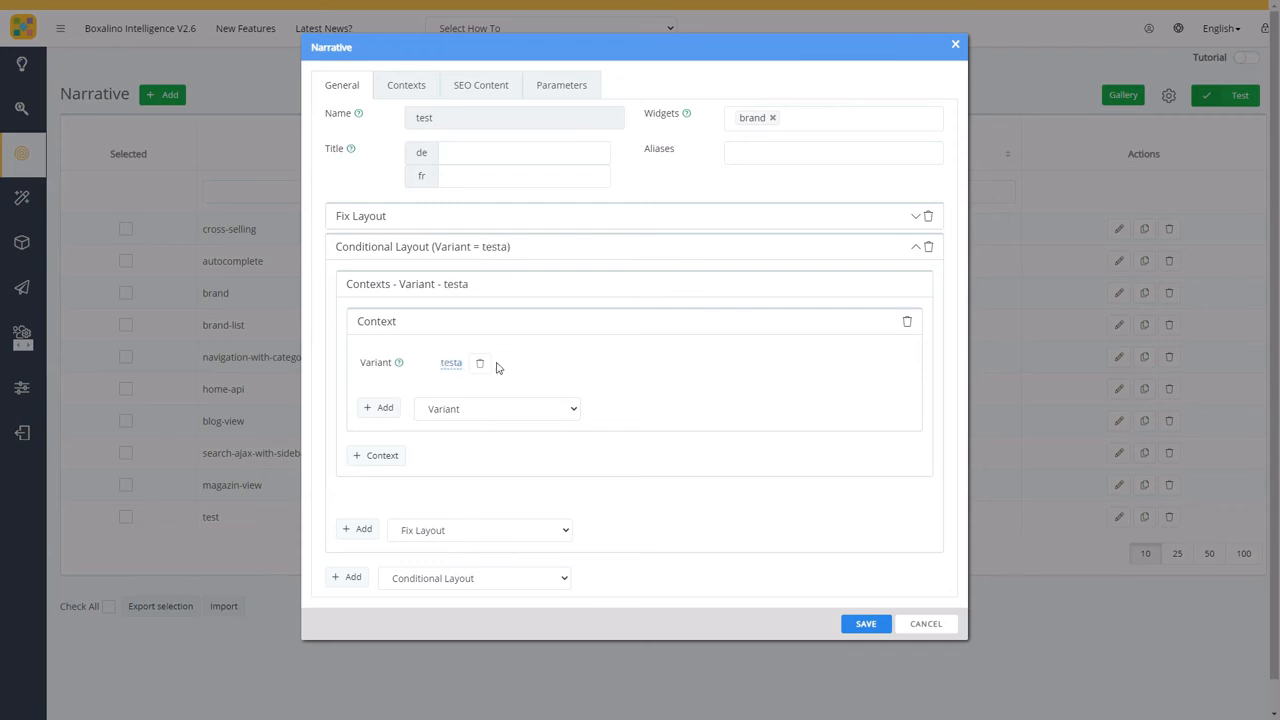
click(388, 324)
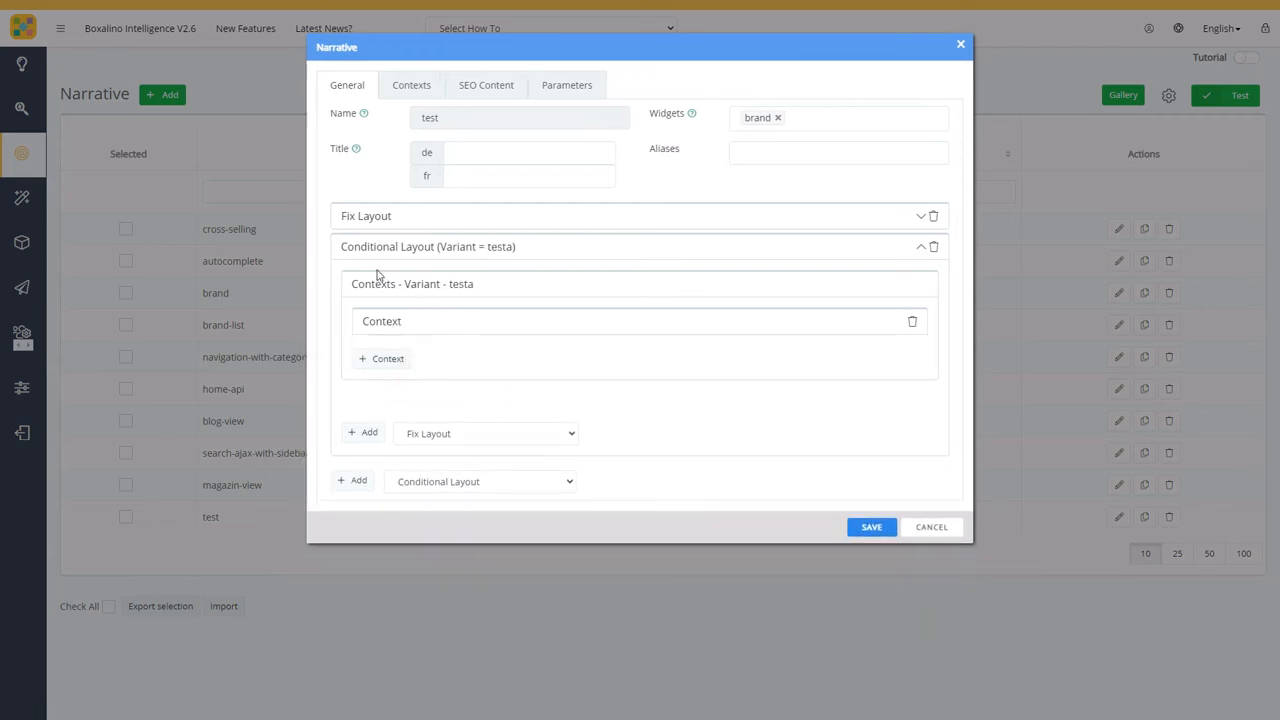
- Add three Fix Layout entries inside the Conditional Layout
click(435, 437)
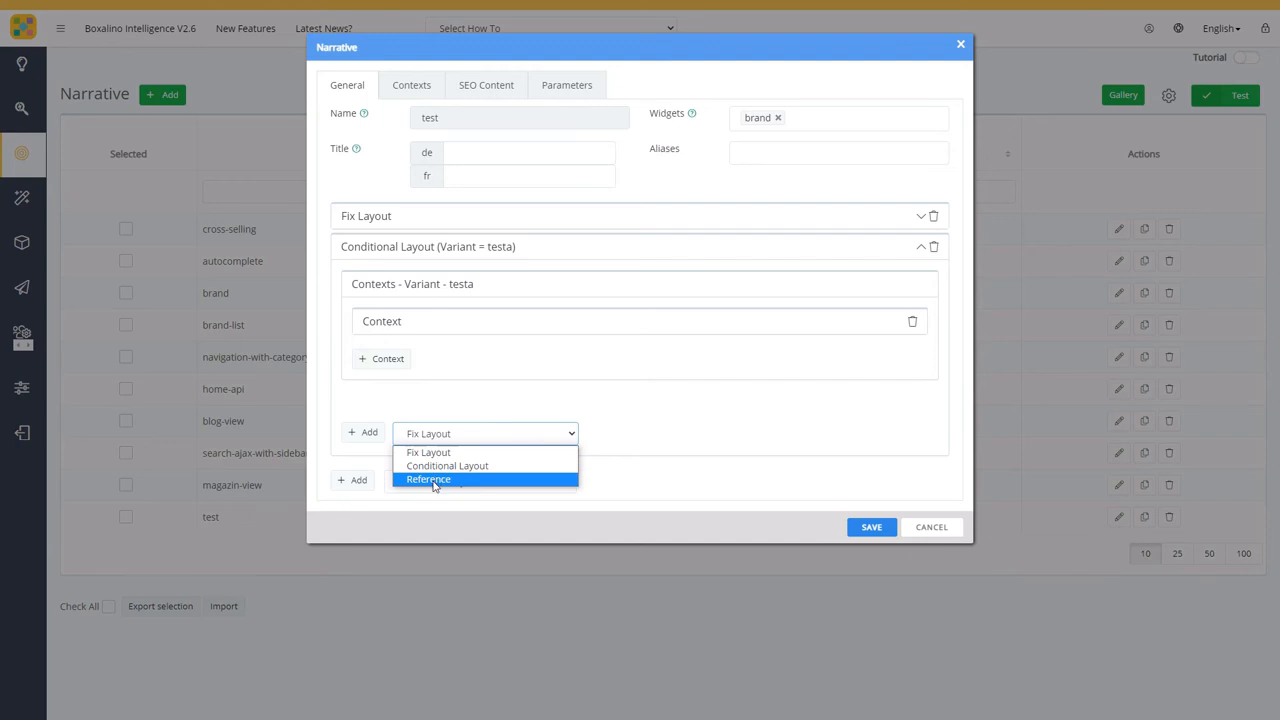
click(450, 405)
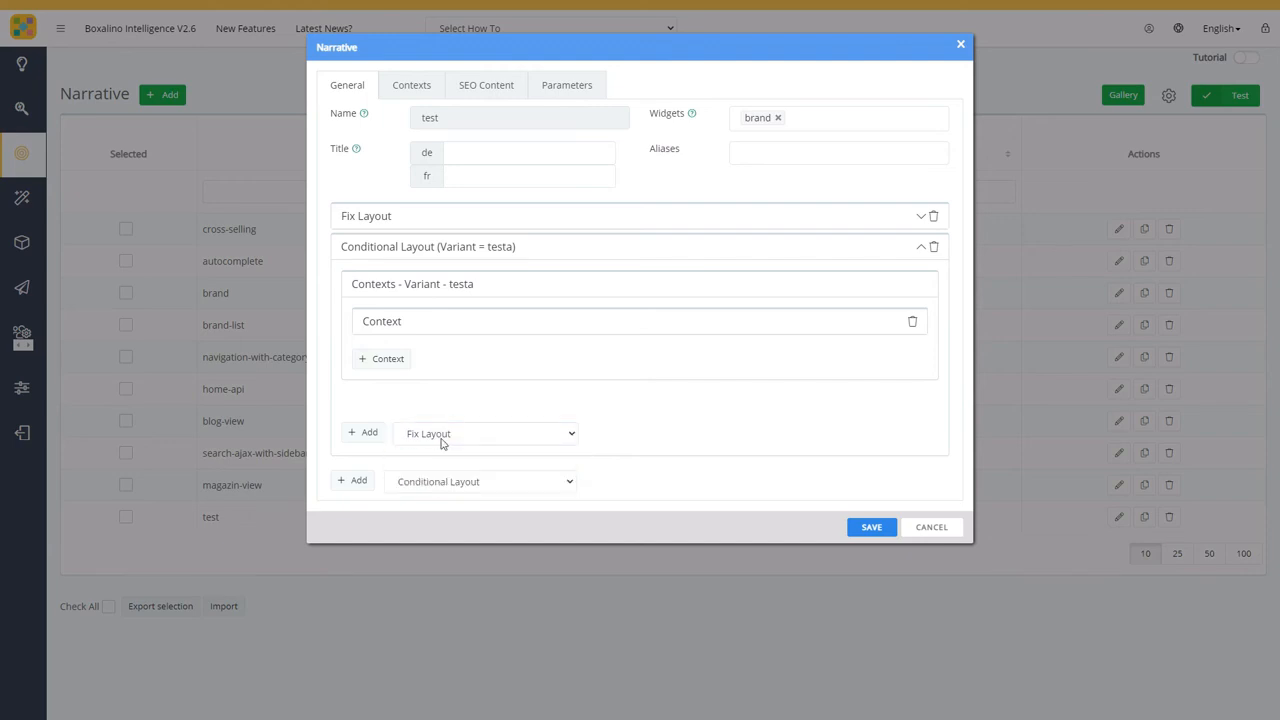
click(370, 433)
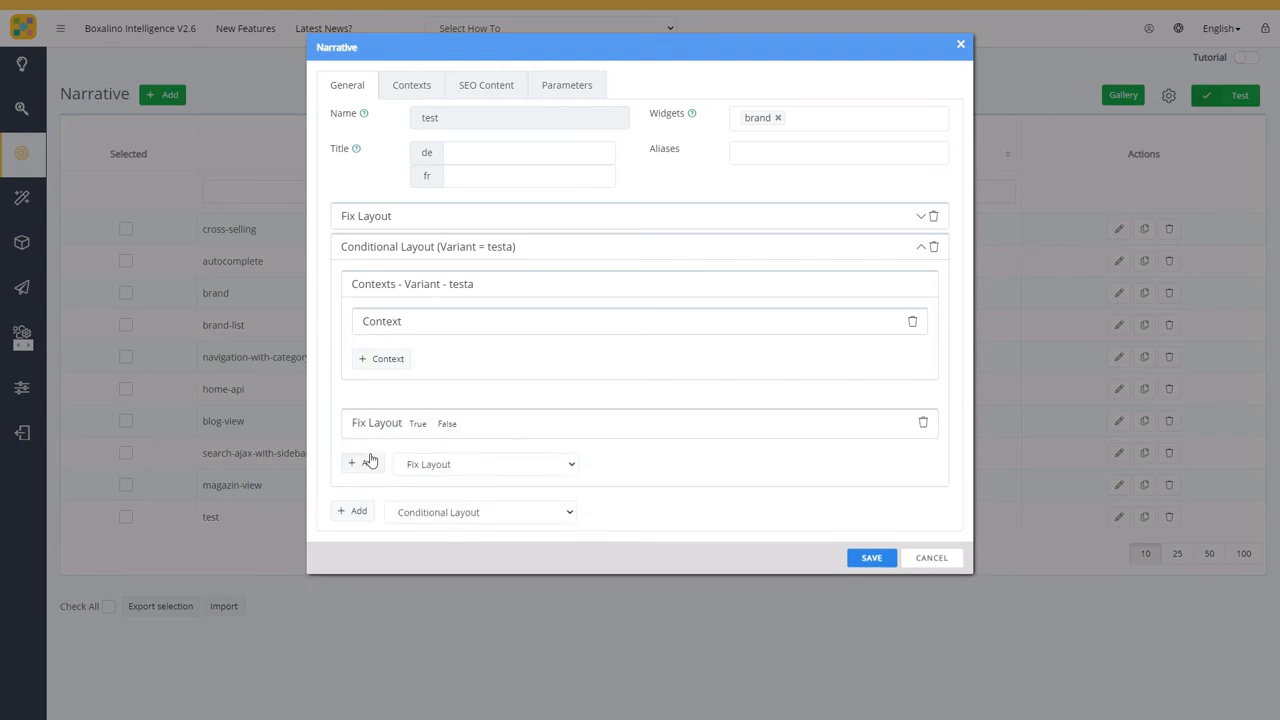
click(371, 466)
click(367, 498)
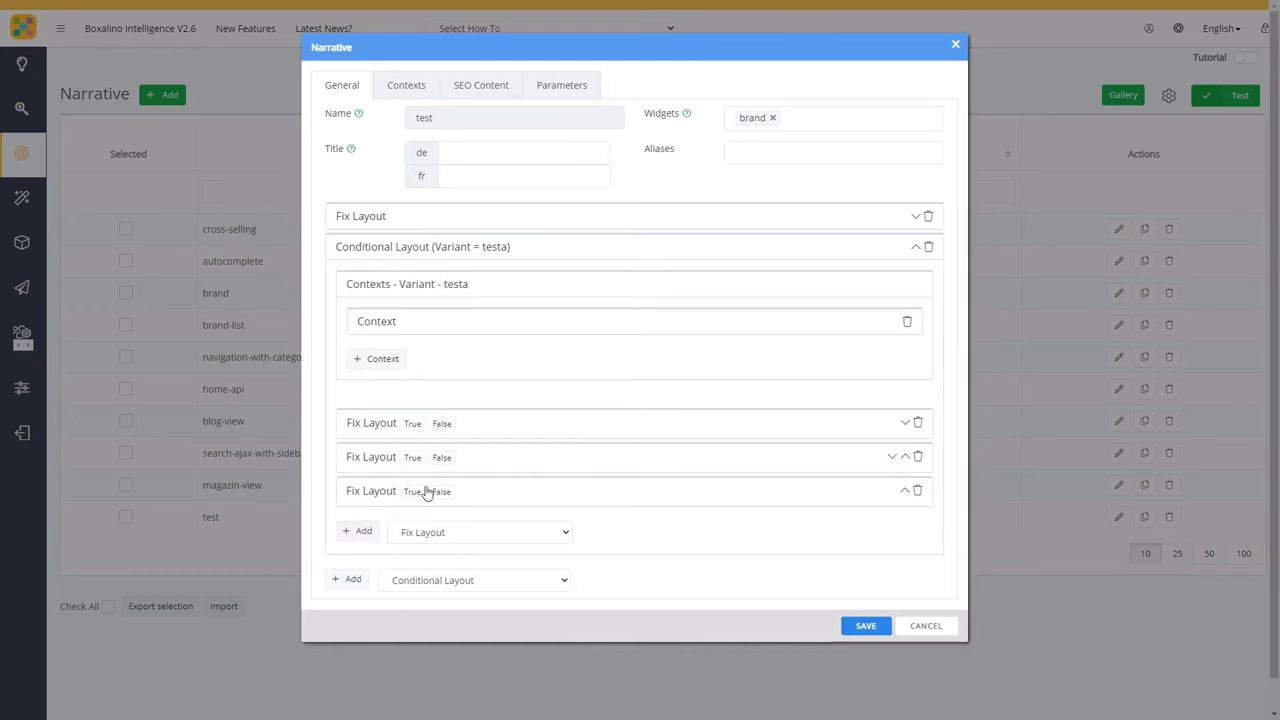
- Mark the first nested Fix Layout as True, the second as True and False, and the third as False
click(412, 424)
click(413, 457)
click(441, 457)
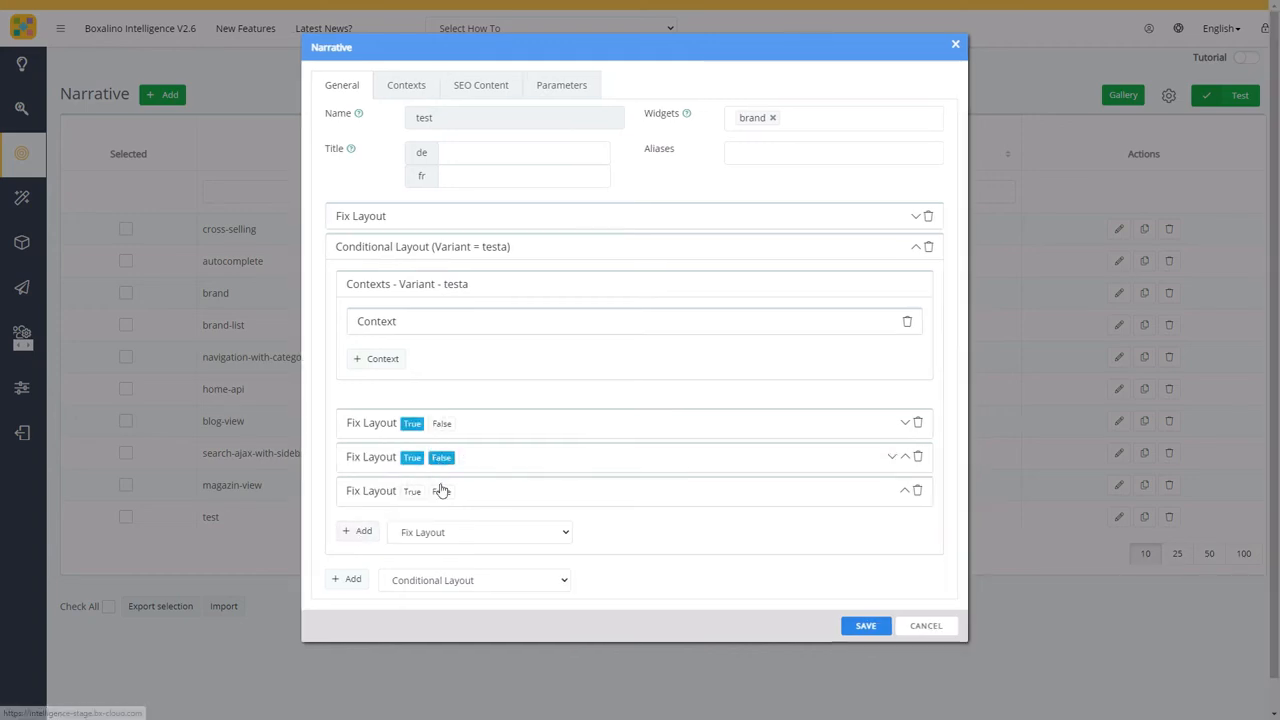
click(441, 491)
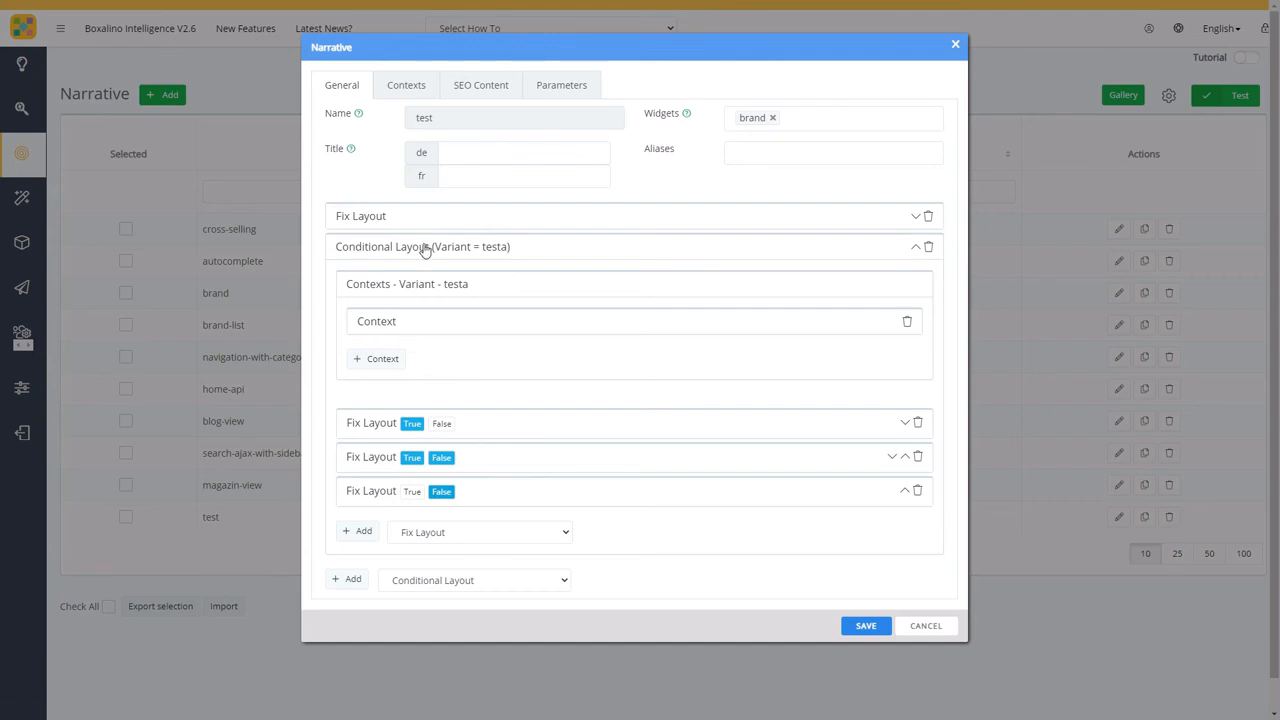
- Review the Conditional Layout's variant context alongside its nested Fix Layouts
click(373, 288)
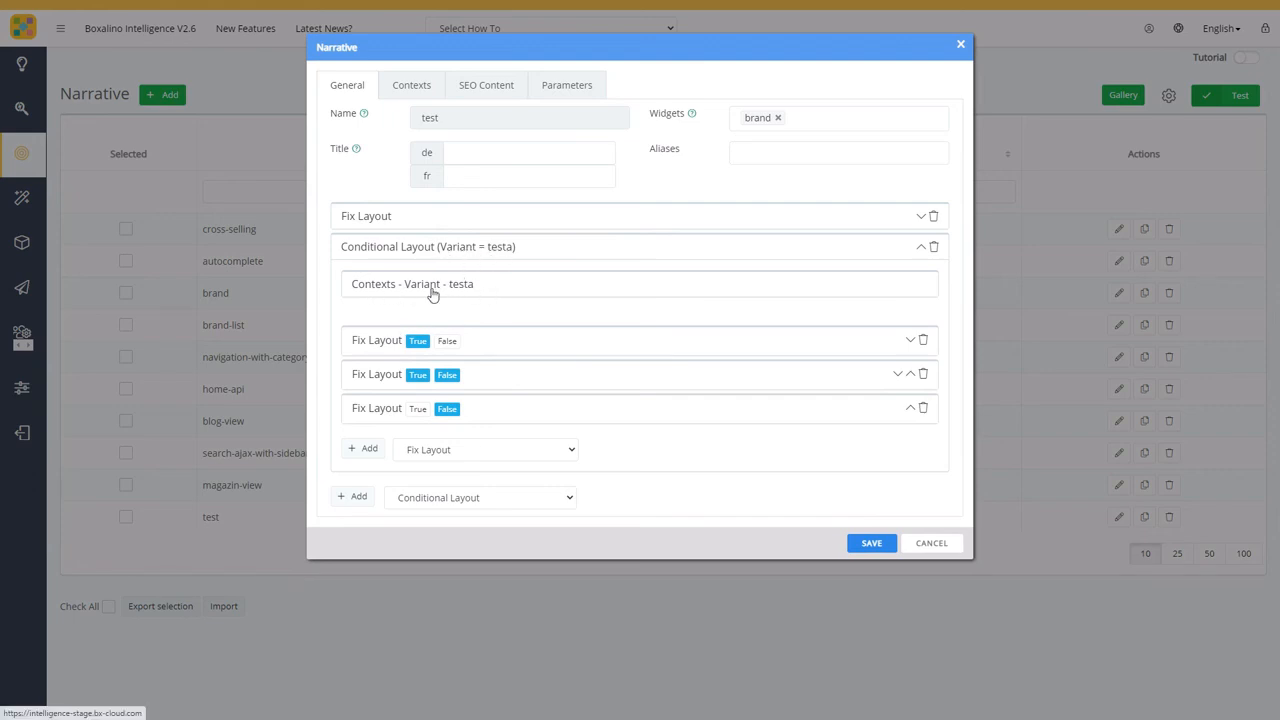
click(392, 252)
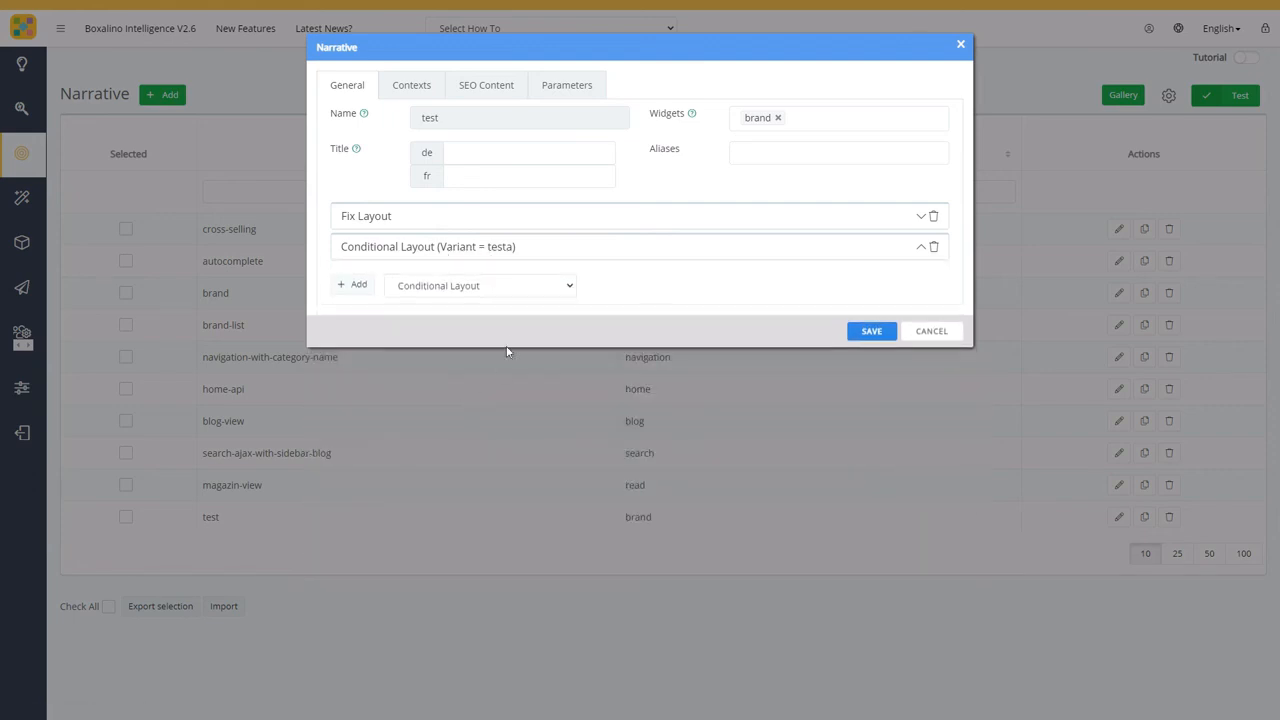
click(410, 252)
click(396, 290)
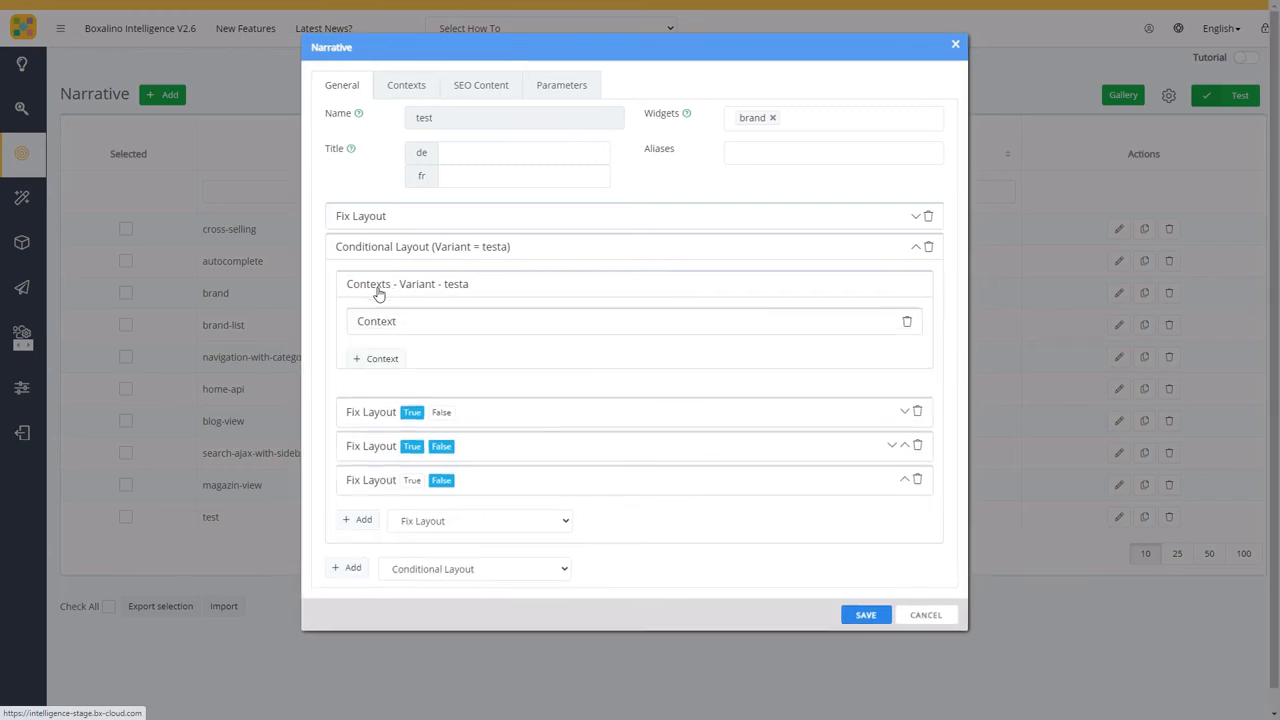
click(380, 322)
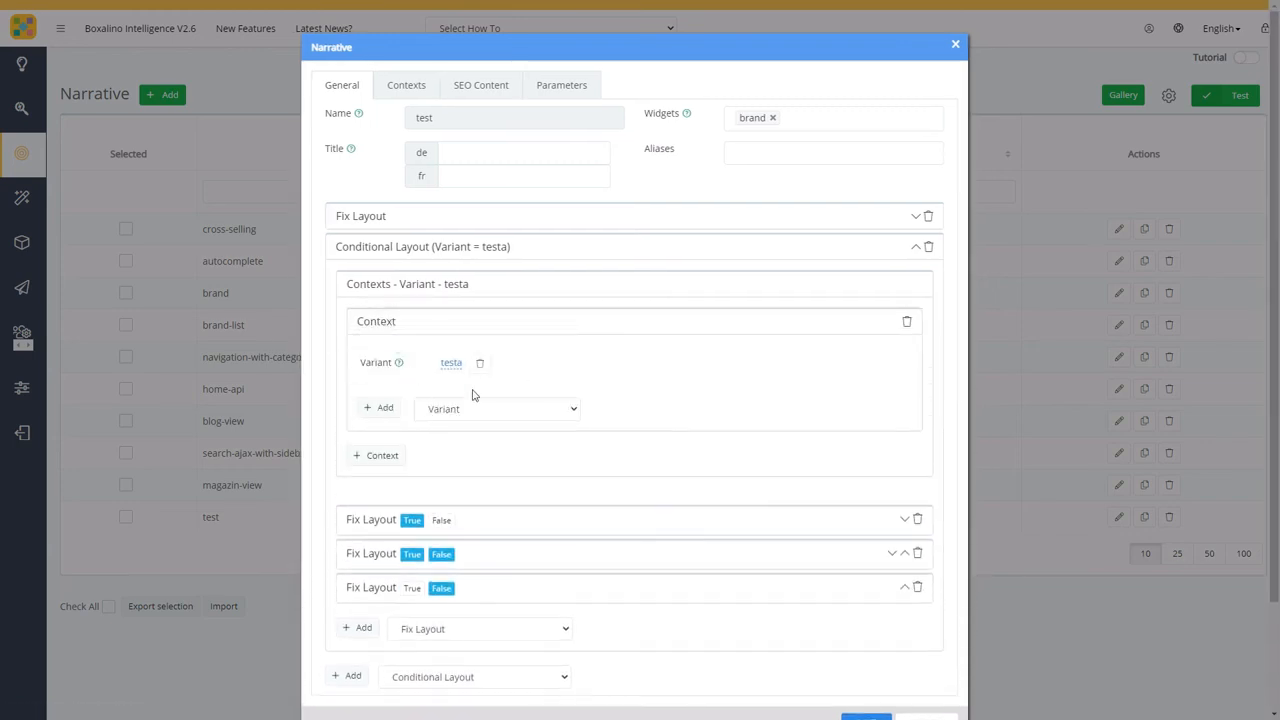
click(397, 290)
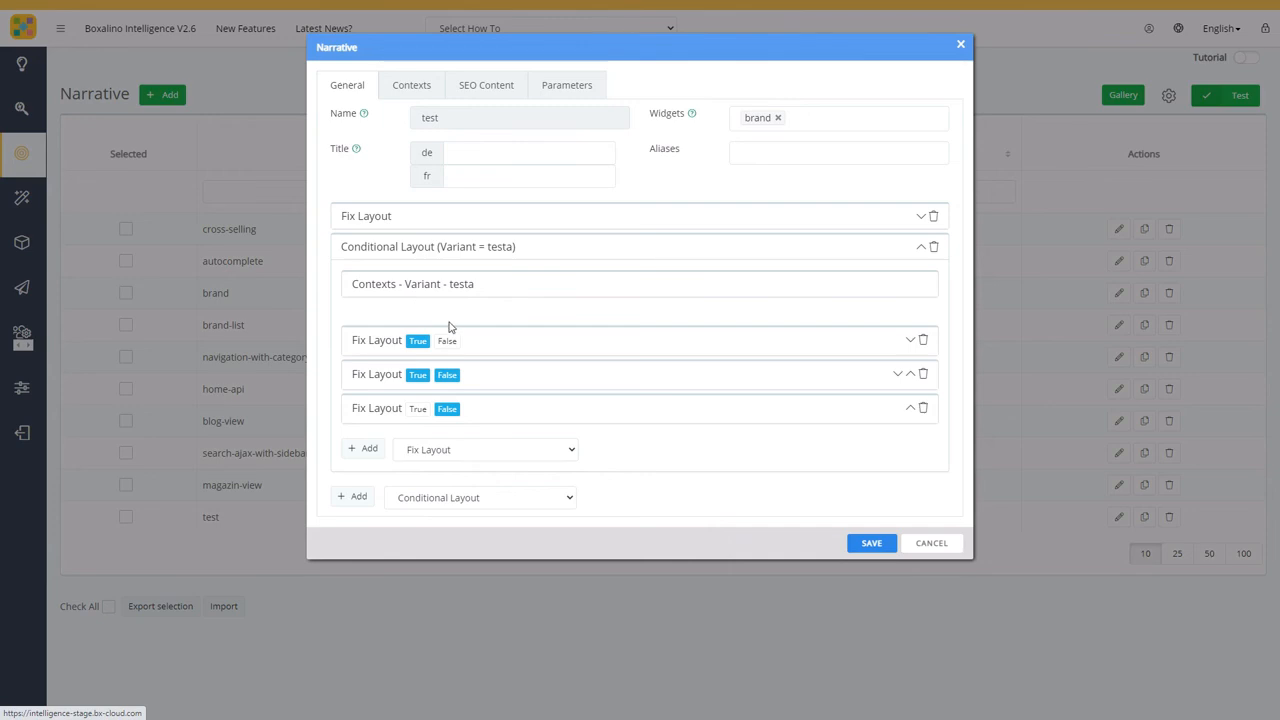
- Add two cms_image layout blocks to the first nested Fix Layout and leave the narrative dialog without saving
click(362, 342)
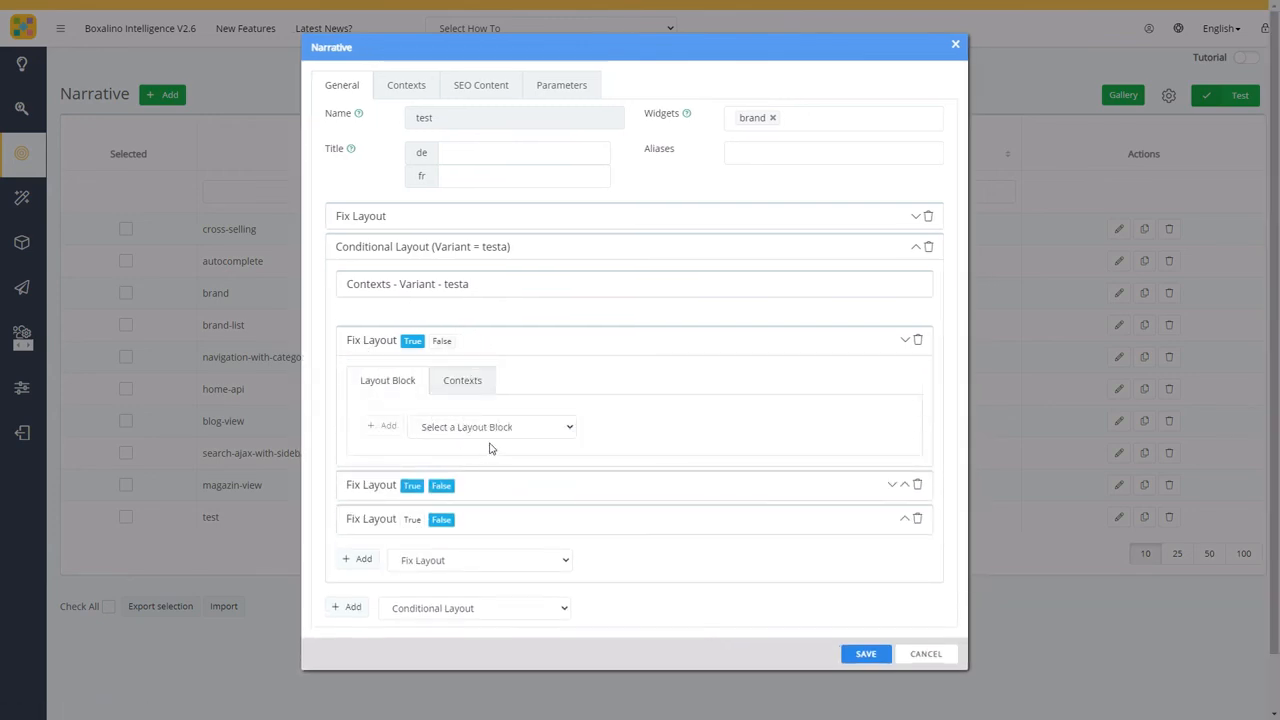
click(540, 431)
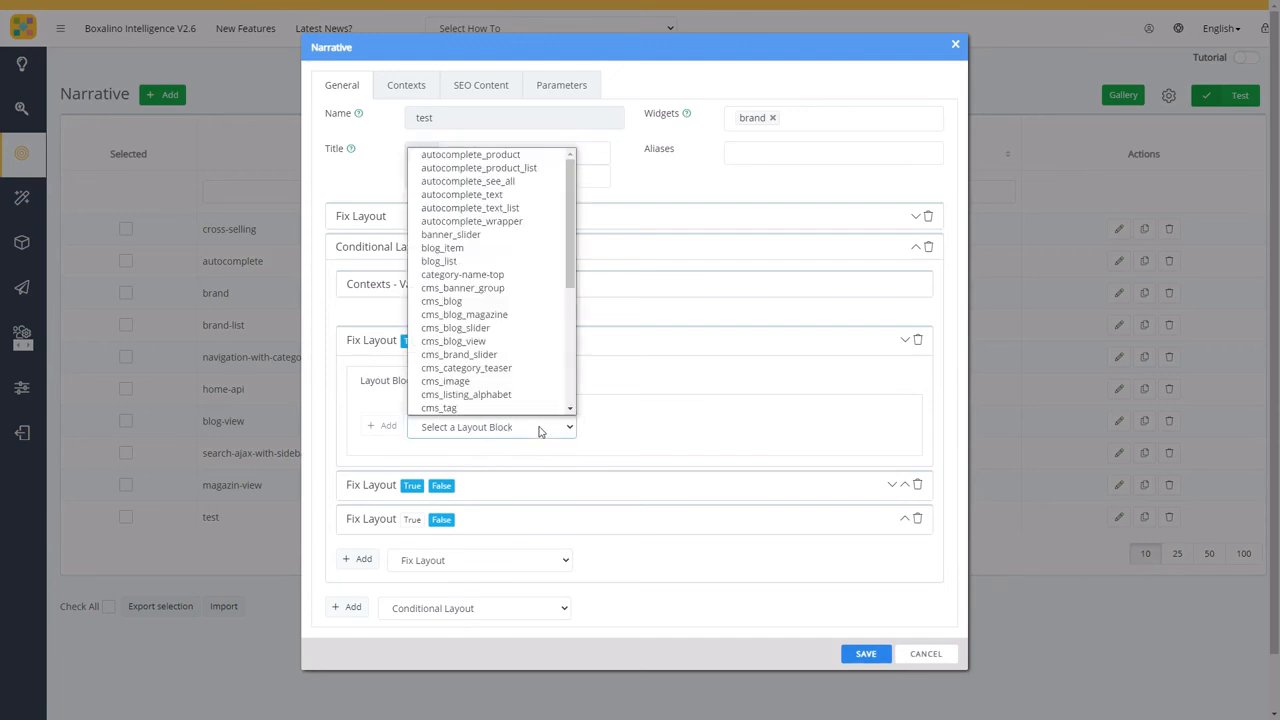
scroll(490, 385, down, 1)
click(478, 368)
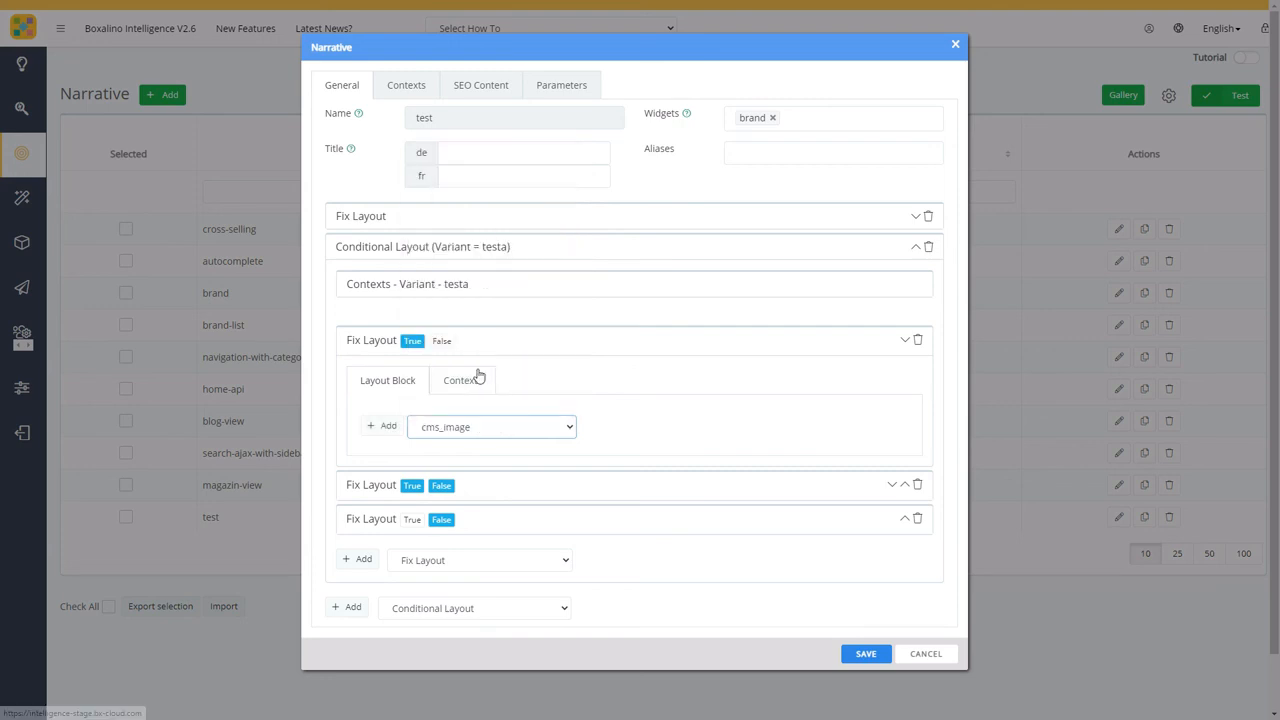
click(387, 430)
click(388, 457)
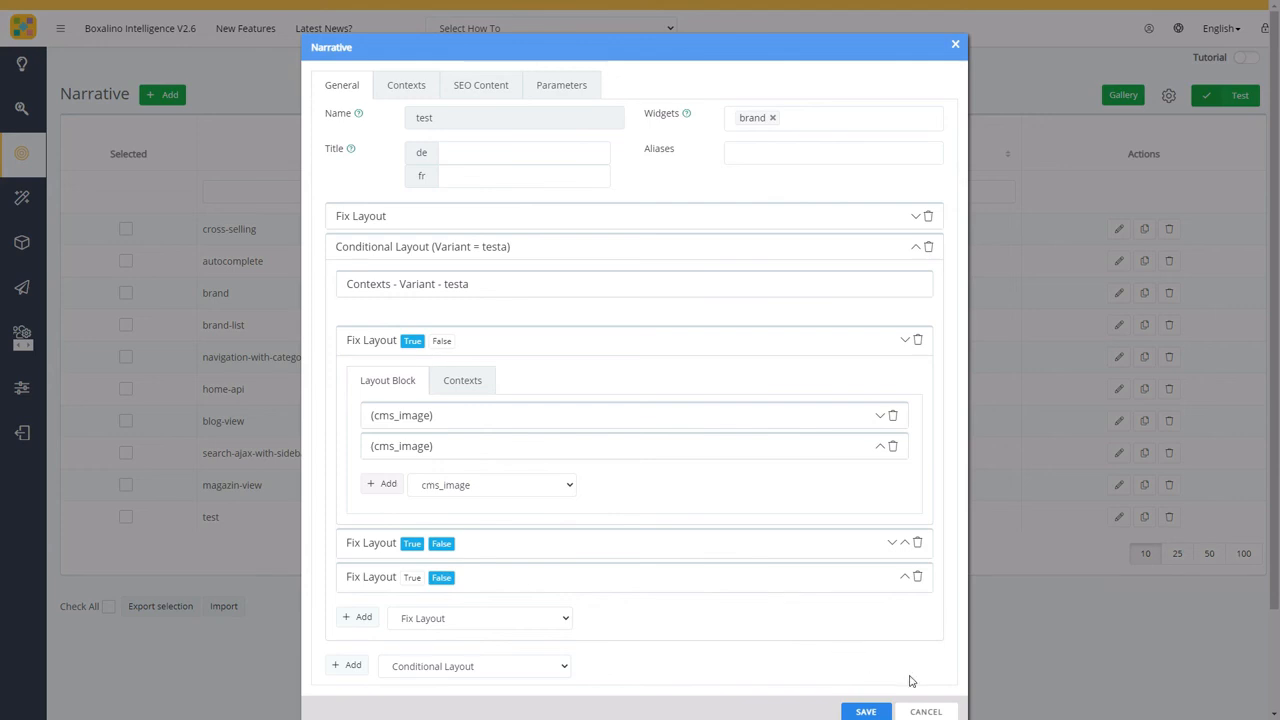
click(918, 712)
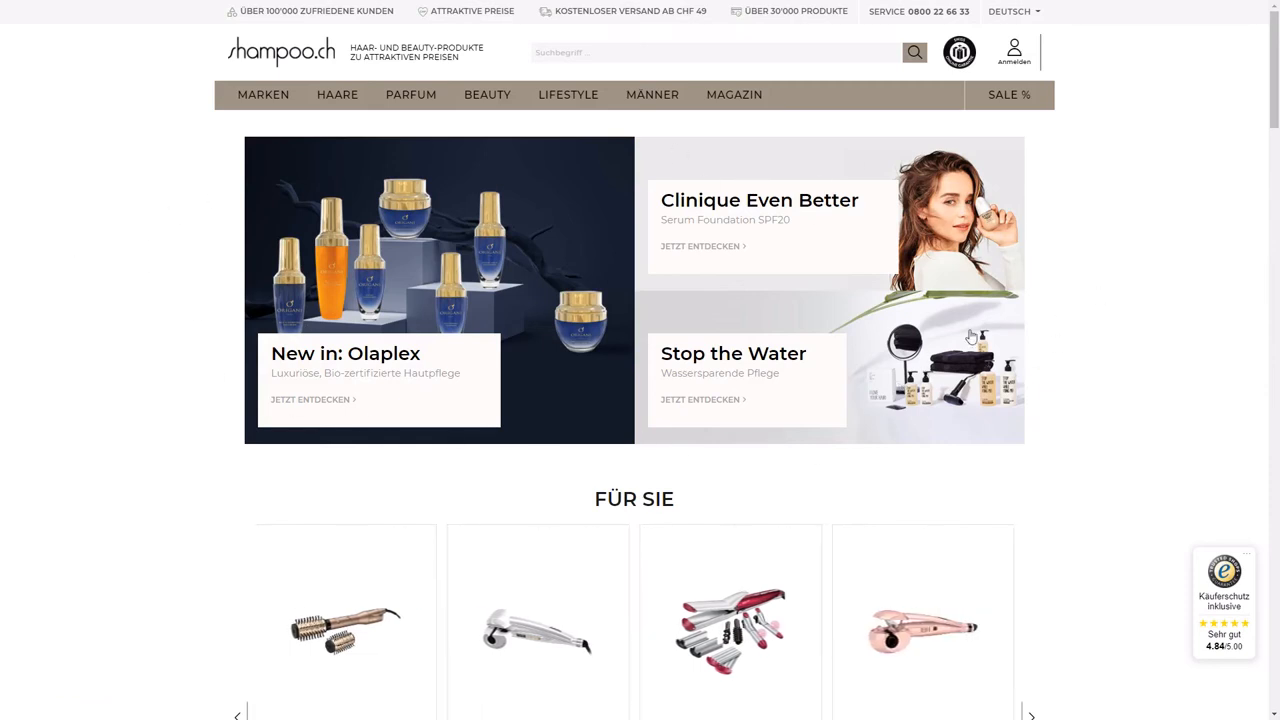
- Examine the shampoo.ch home page's sections from the product slider through brands, categories and magazine articles to the newsletter area
scroll(223, 314, down, 3)
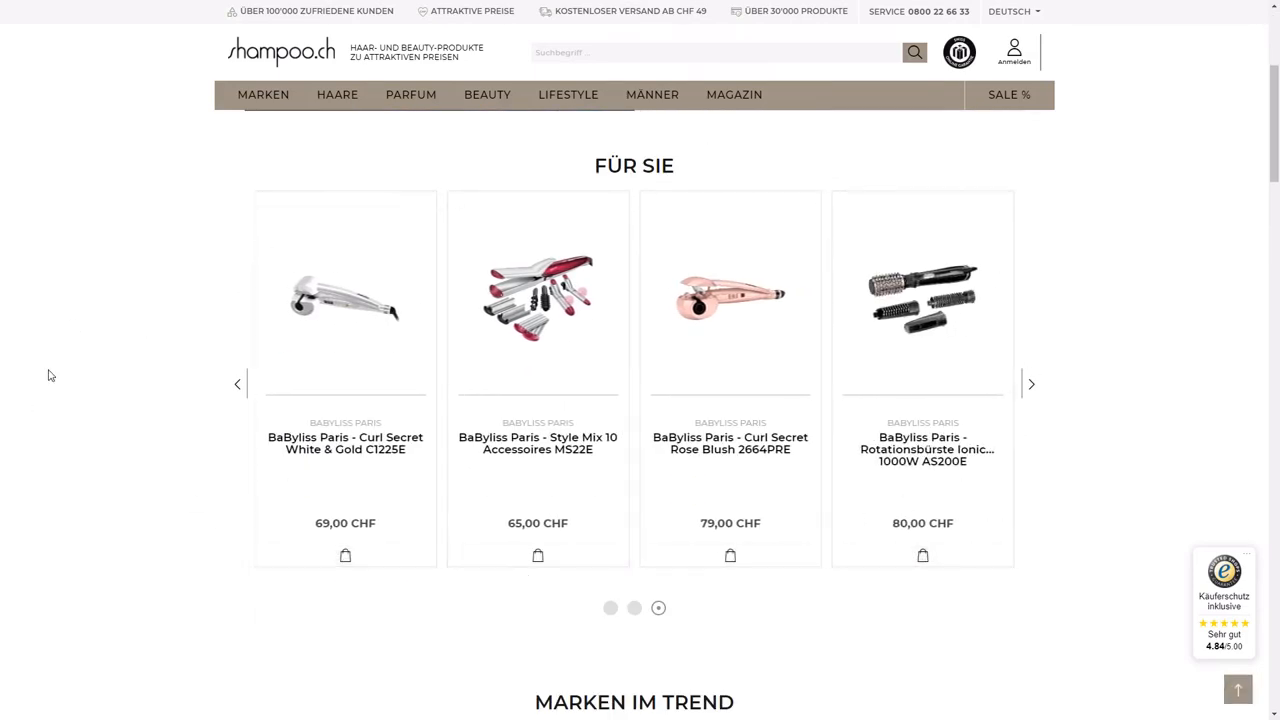
scroll(165, 425, down, 3)
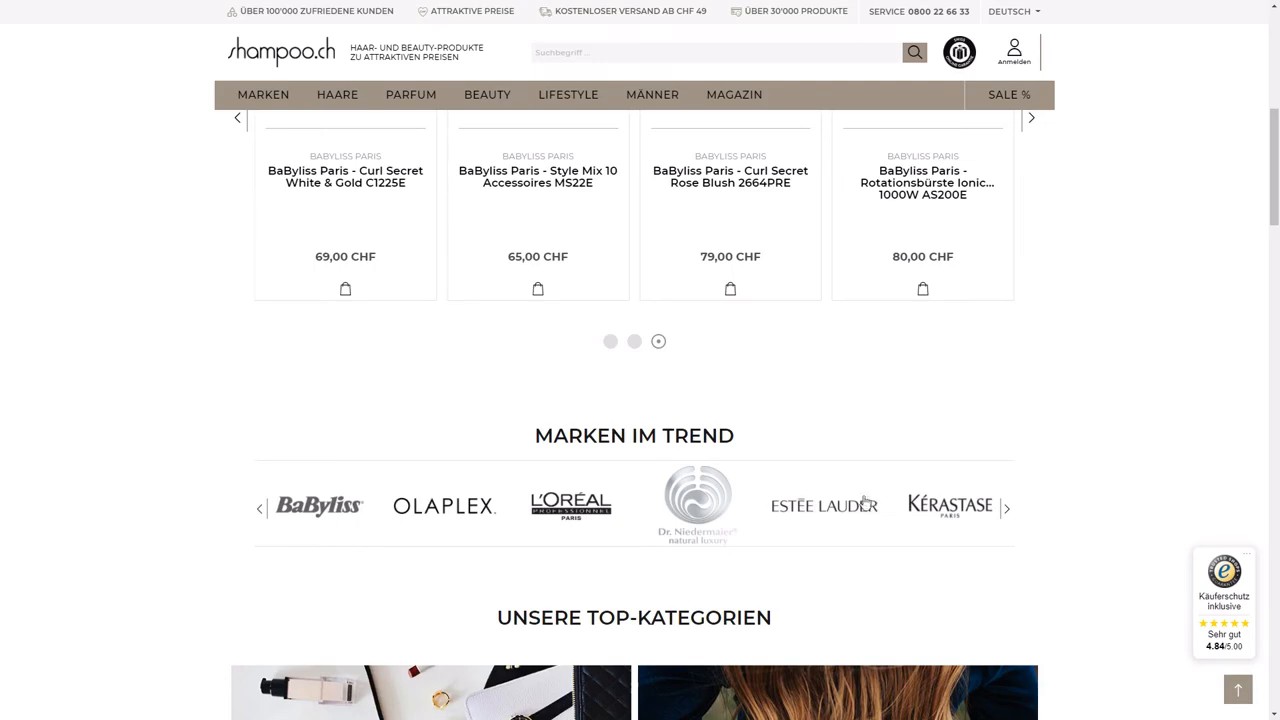
scroll(41, 486, down, 3)
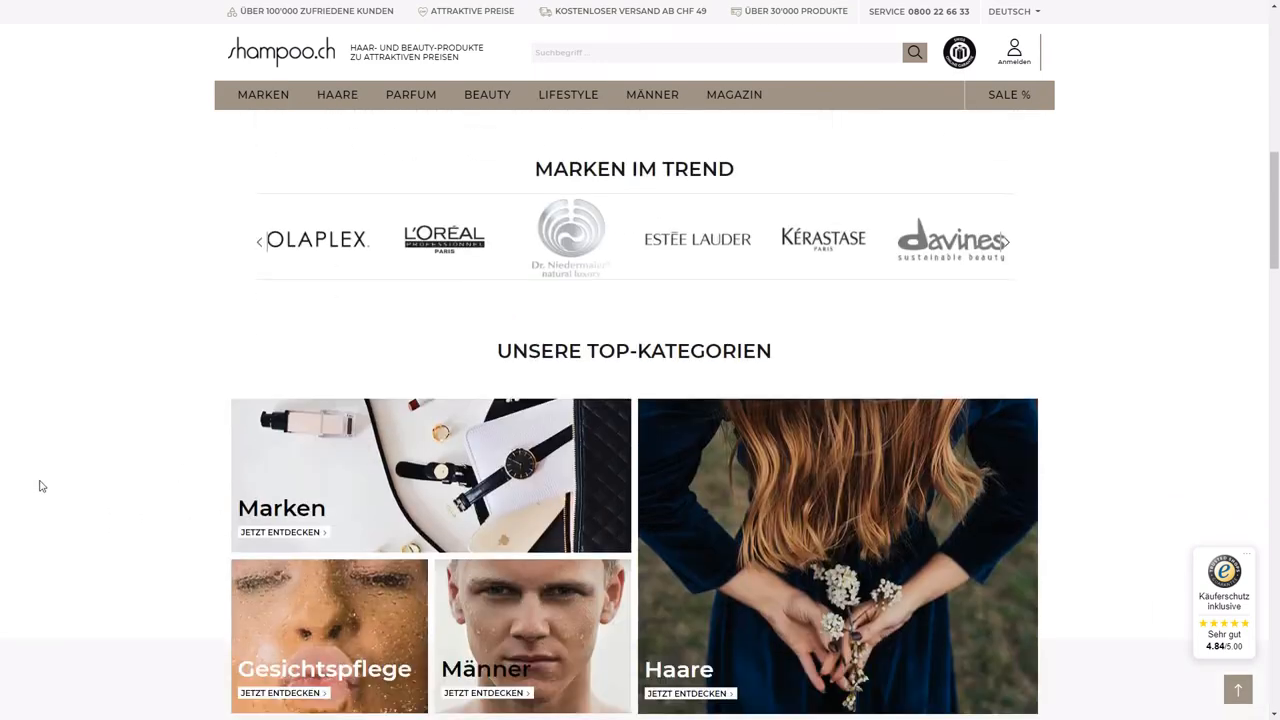
scroll(111, 486, down, 2)
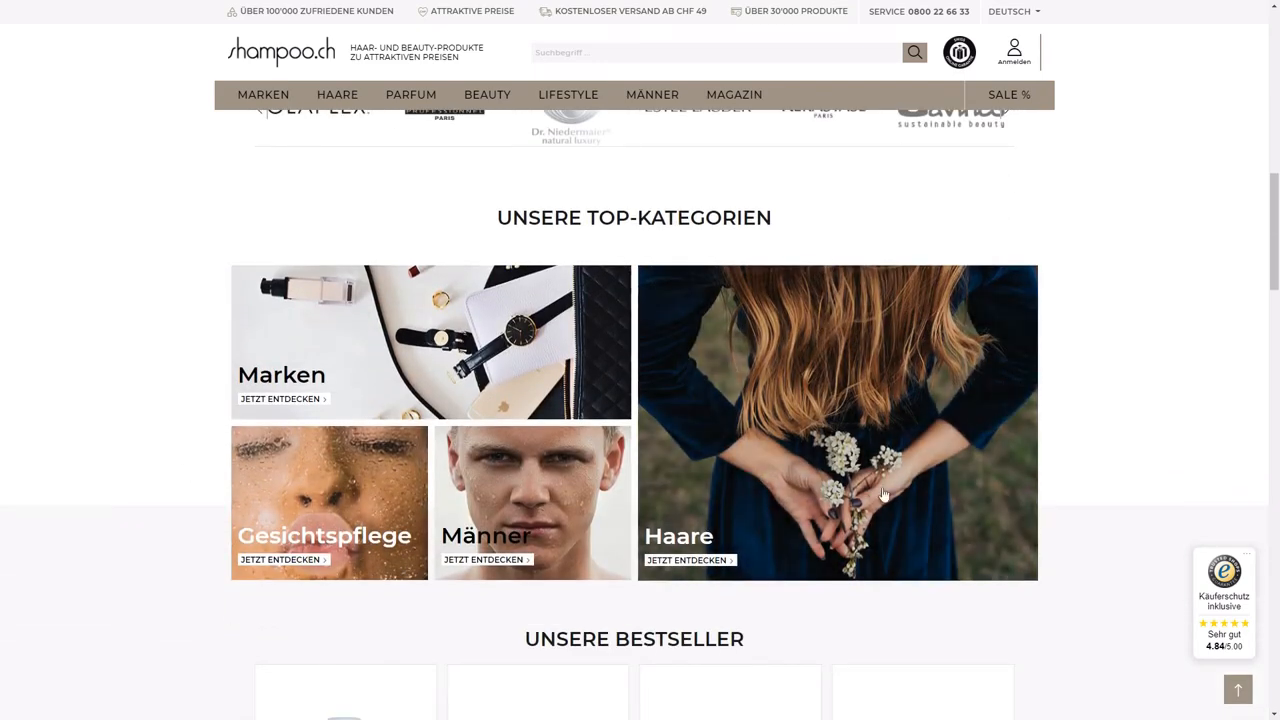
scroll(31, 520, down, 4)
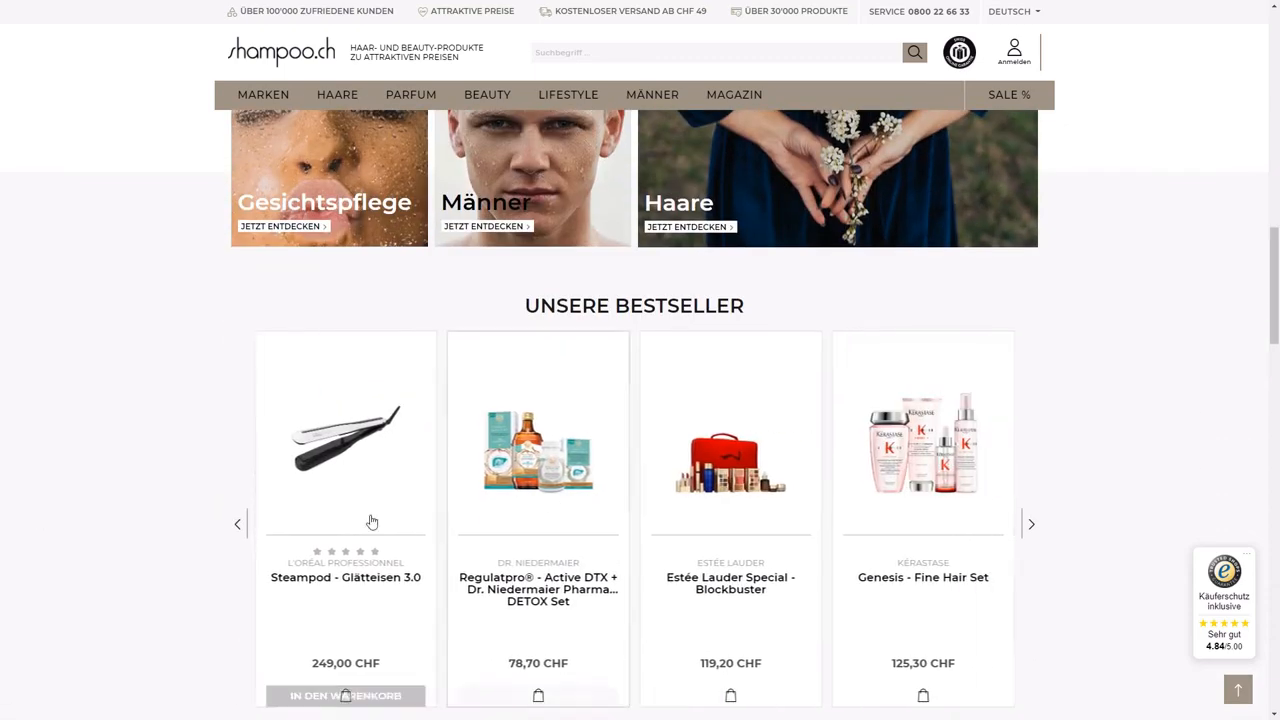
scroll(140, 478, down, 12)
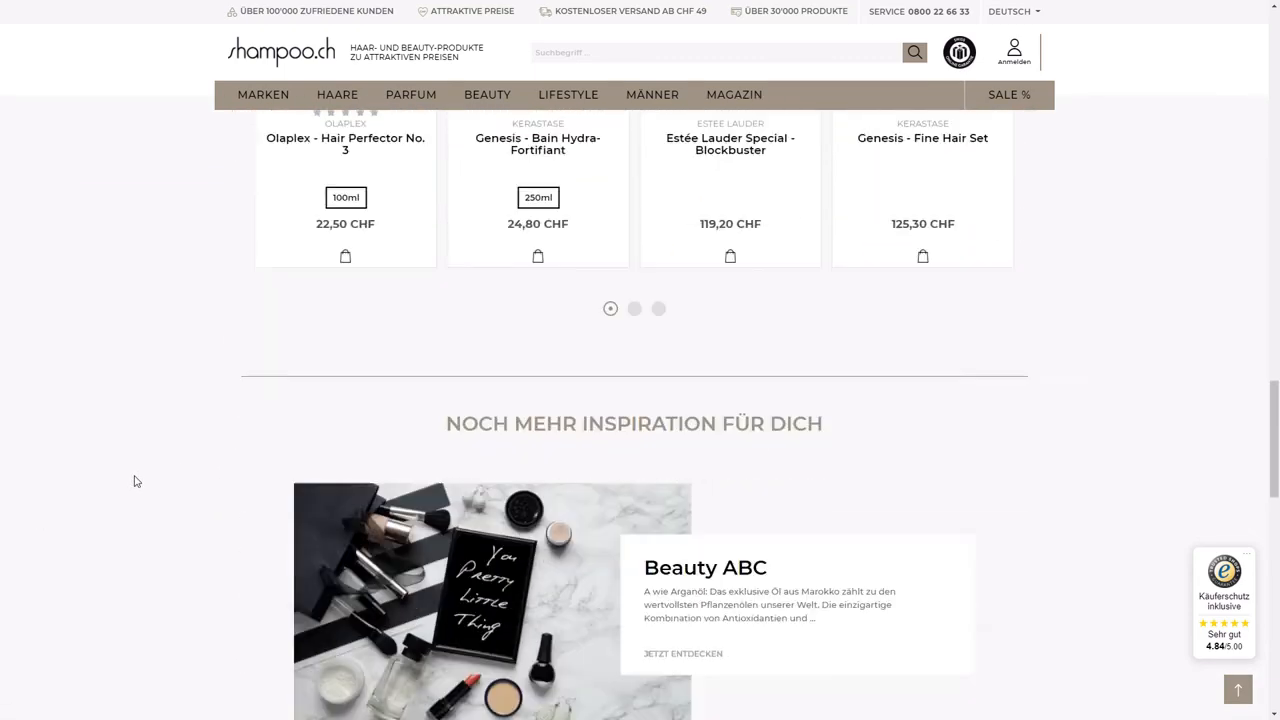
scroll(320, 500, down, 2)
scroll(472, 659, down, 7)
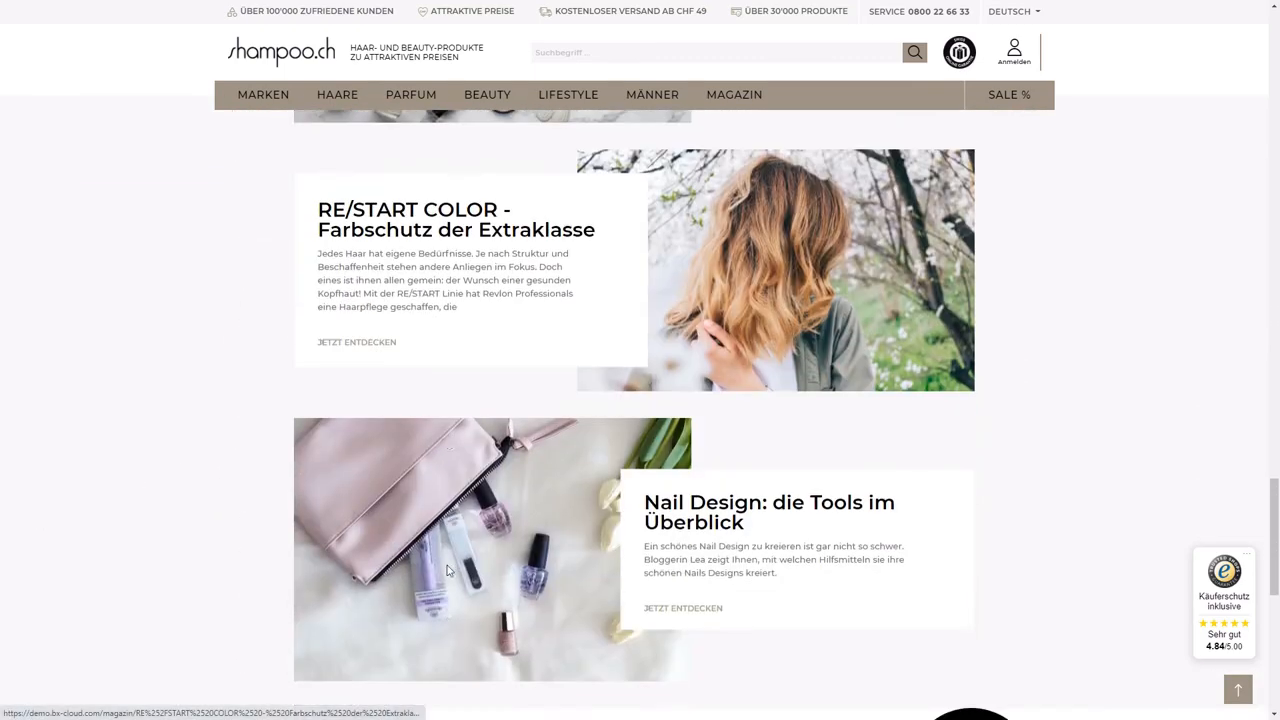
scroll(447, 565, up, 1)
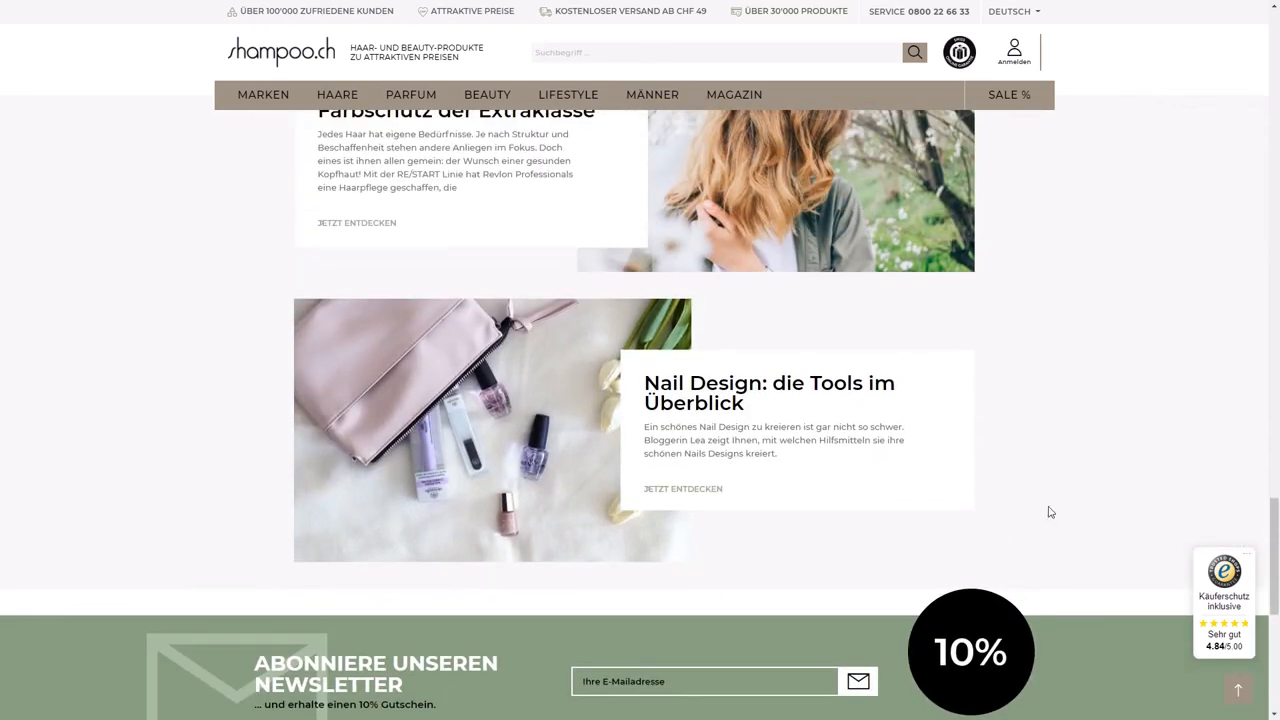
- Open the home-api narrative in Boxalino Intelligence and compare its layout blocks with the sections of the shampoo.ch home page
scroll(1050, 512, up, 11)
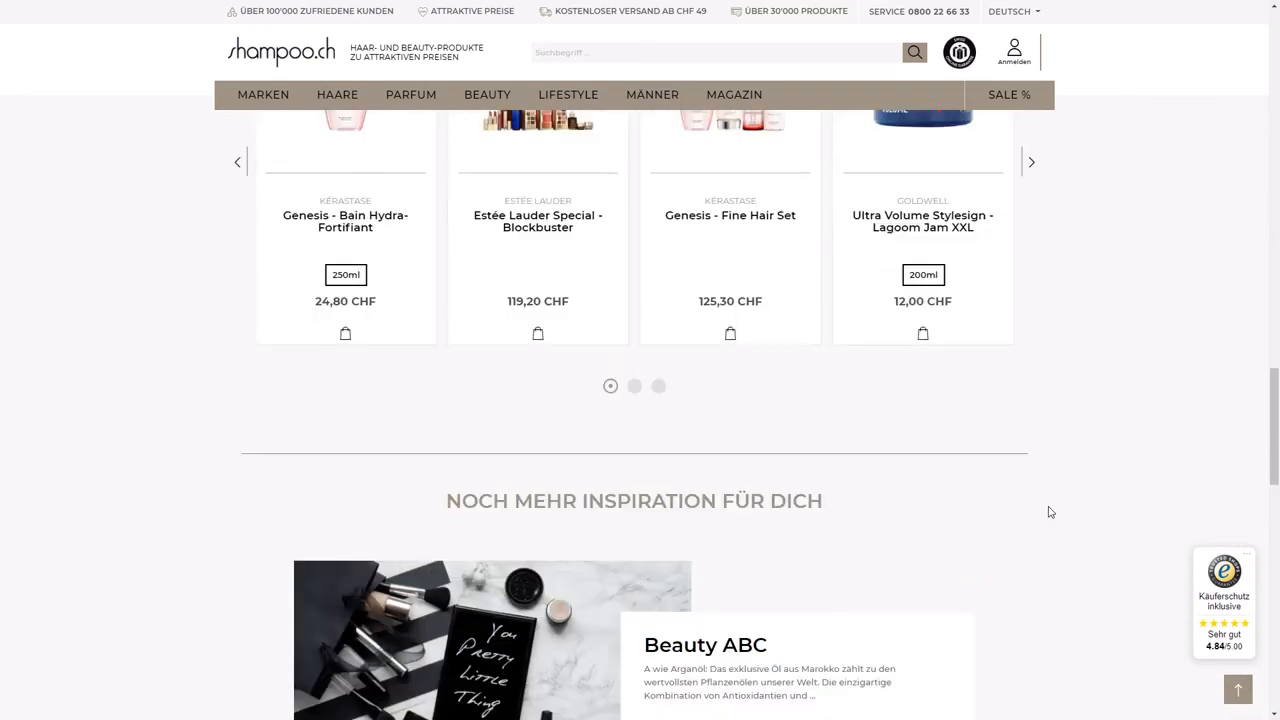
scroll(1050, 512, up, 18)
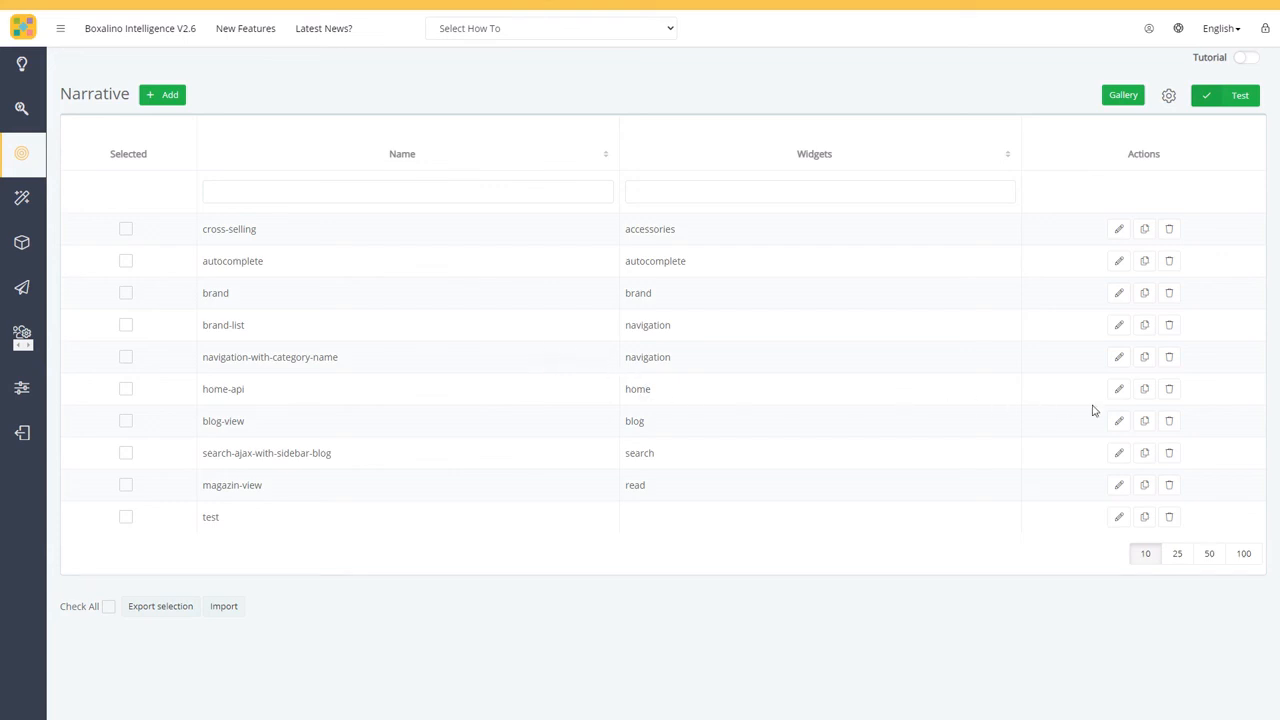
click(1122, 390)
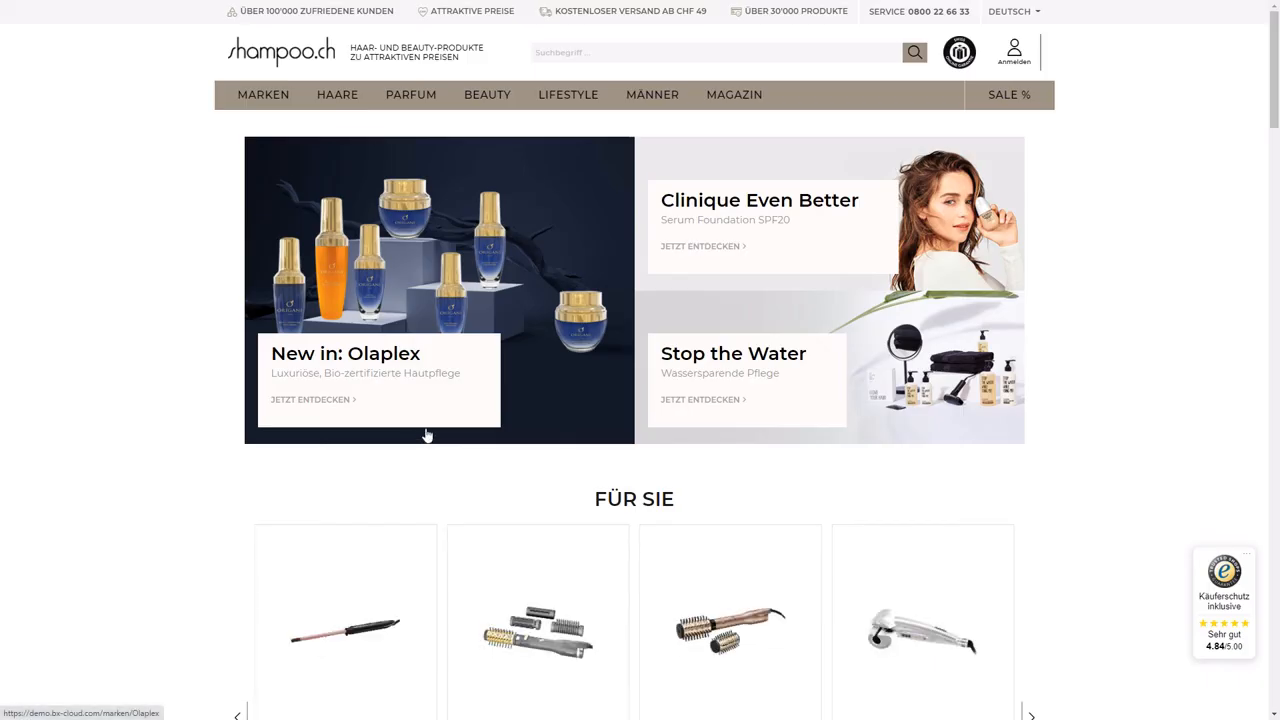
scroll(424, 427, down, 8)
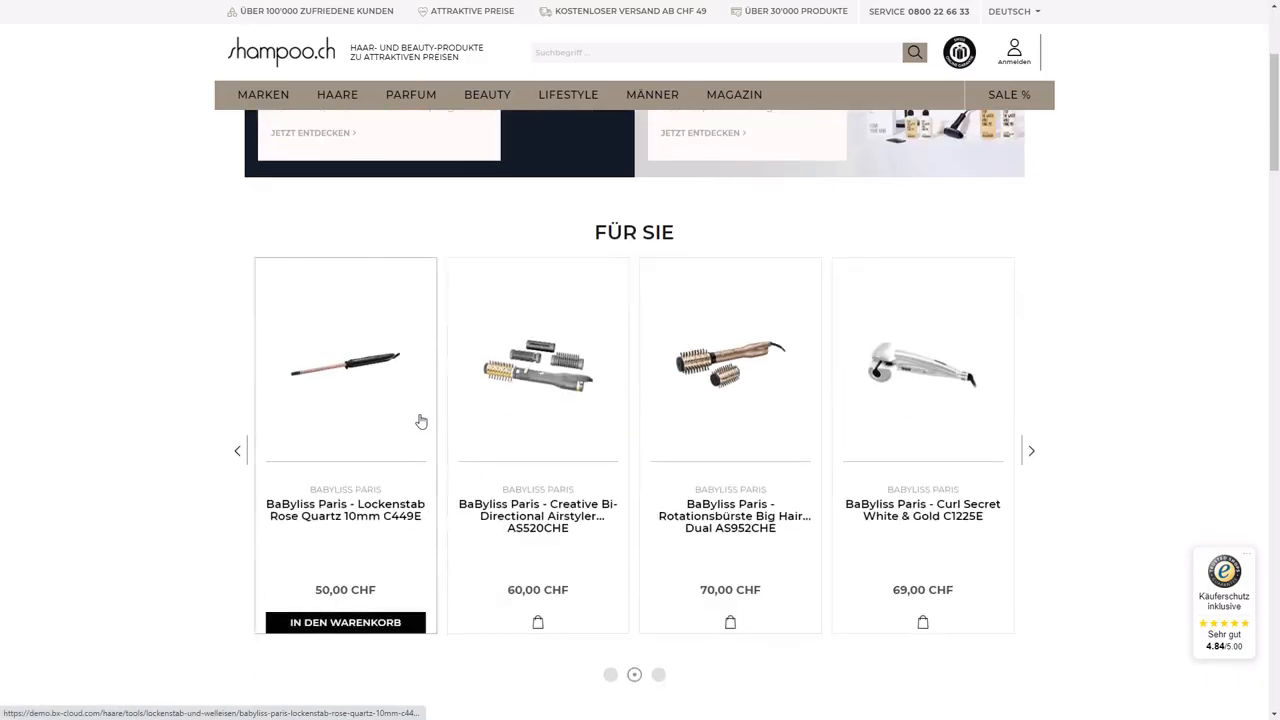
scroll(418, 420, down, 4)
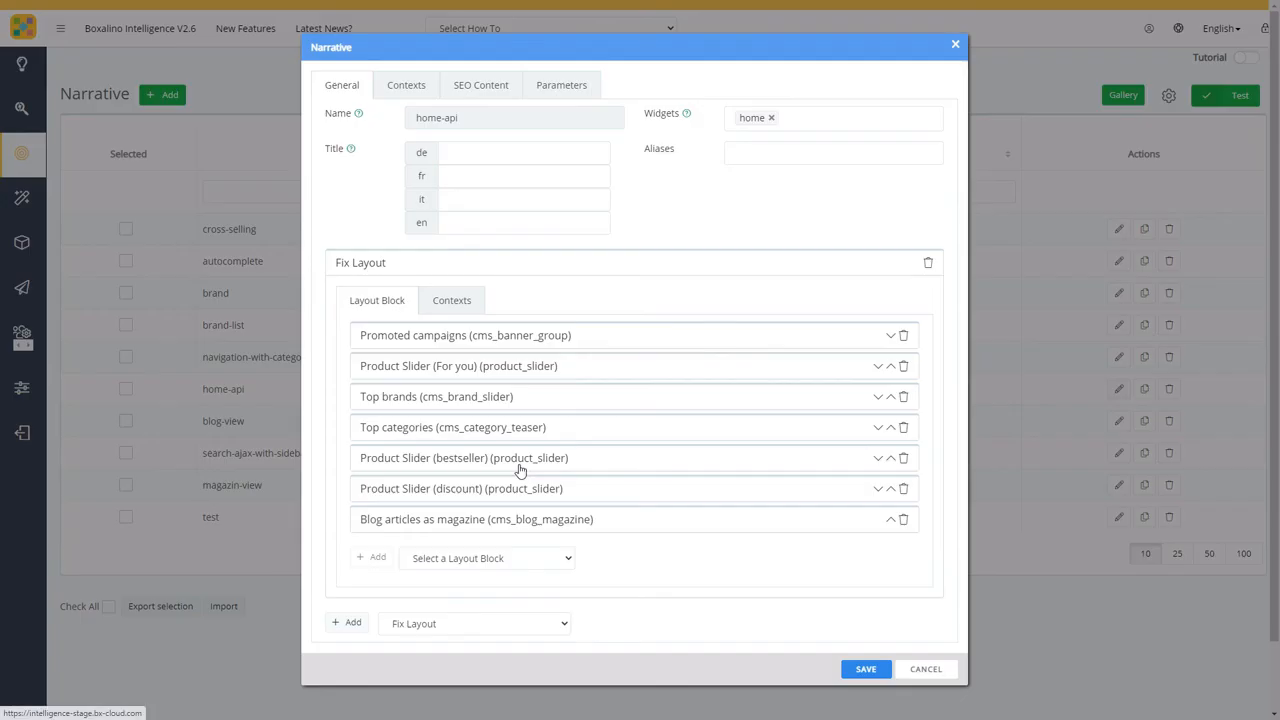
- Expand the home-api narrative's Top categories block and examine its content settings, including the German and French titles and the order options
click(502, 428)
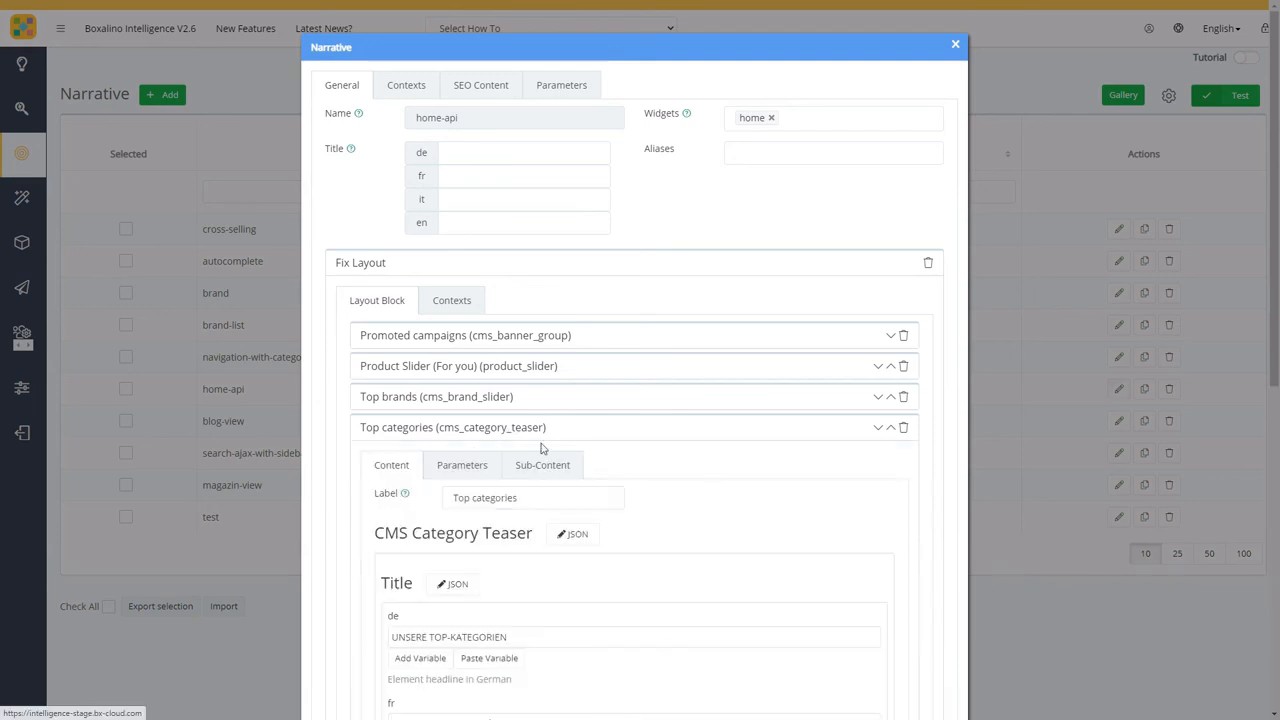
scroll(642, 497, down, 3)
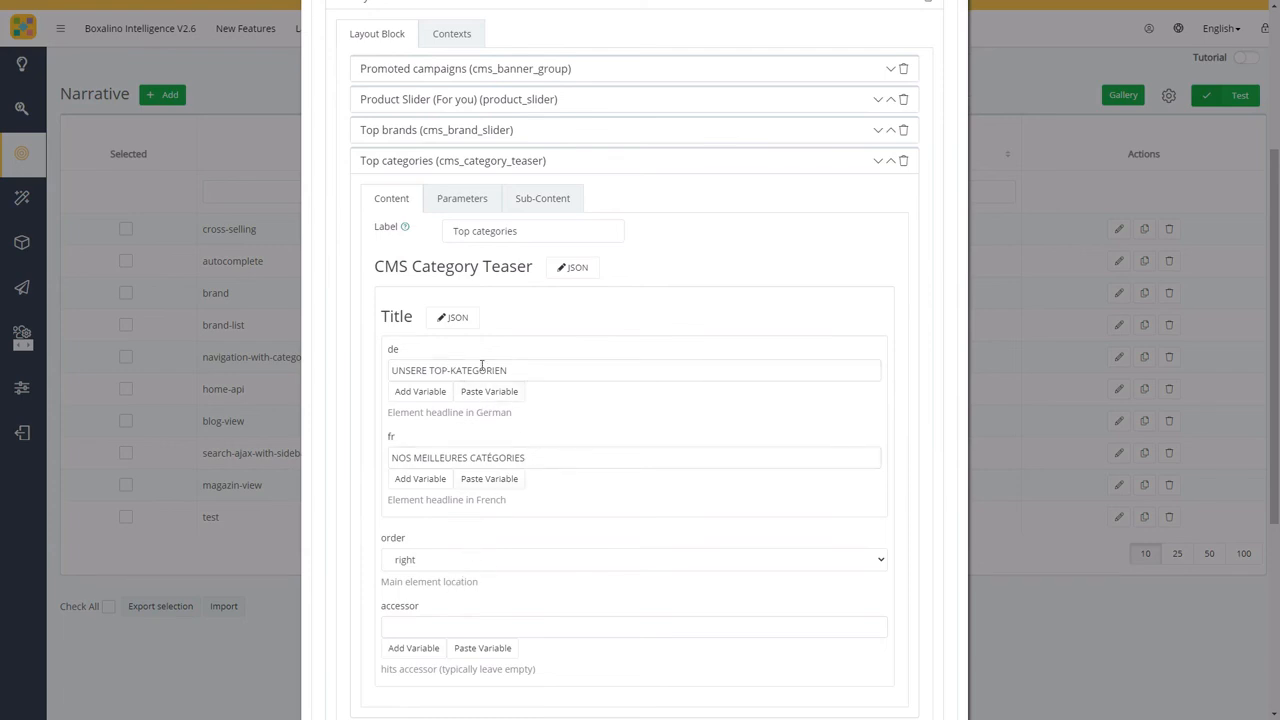
scroll(523, 517, down, 2)
click(477, 431)
click(477, 430)
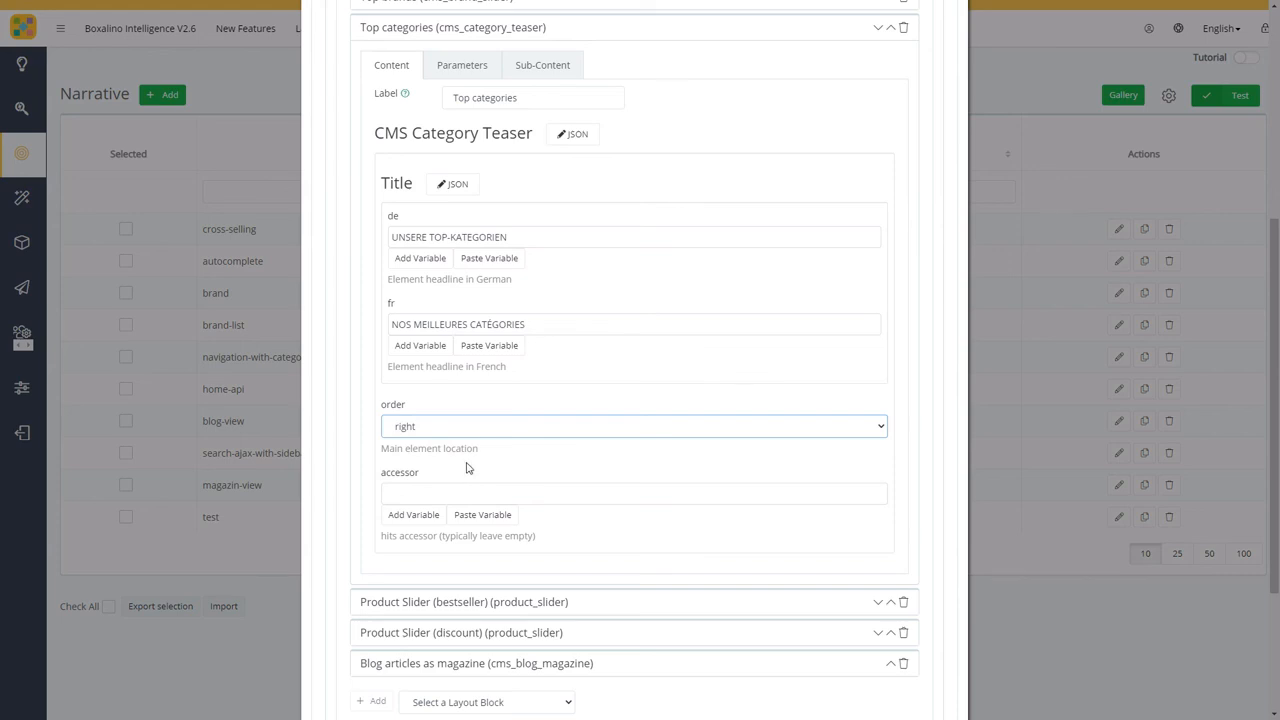
scroll(466, 468, up, 2)
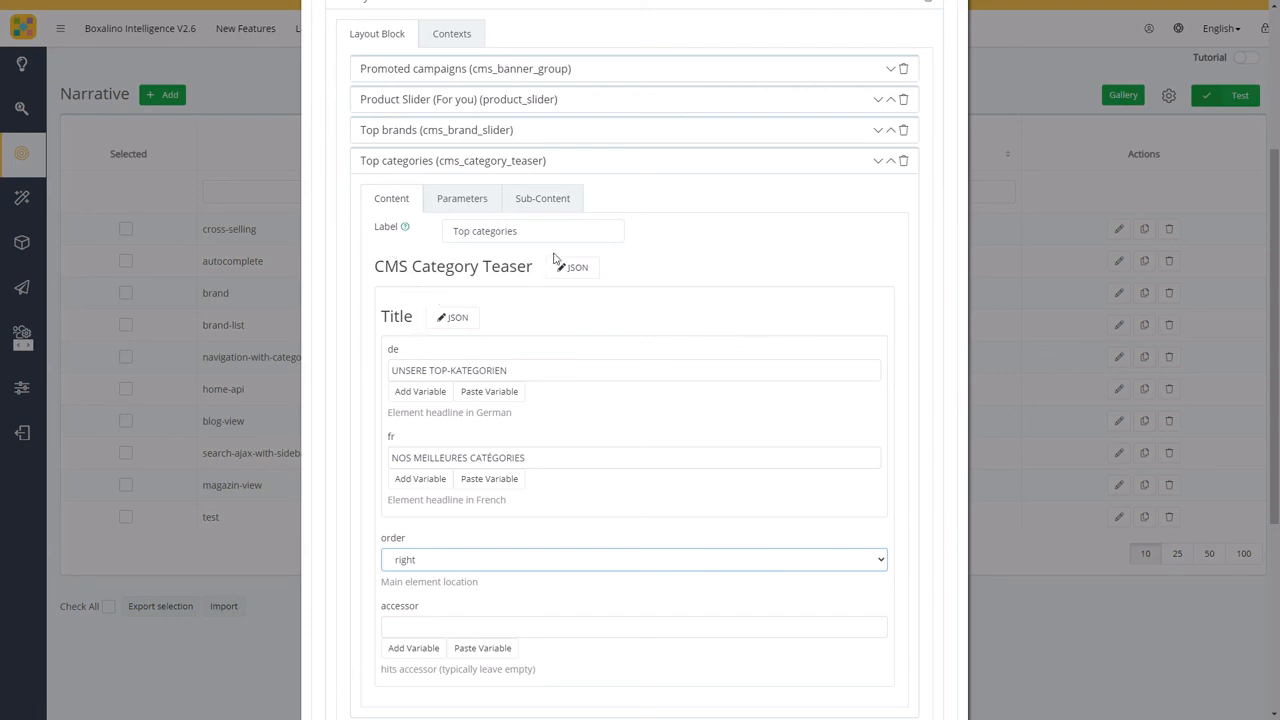
- Examine the Top categories block's sub-content and the first Category Item's image, headline, color and link settings, then collapse that item
click(561, 206)
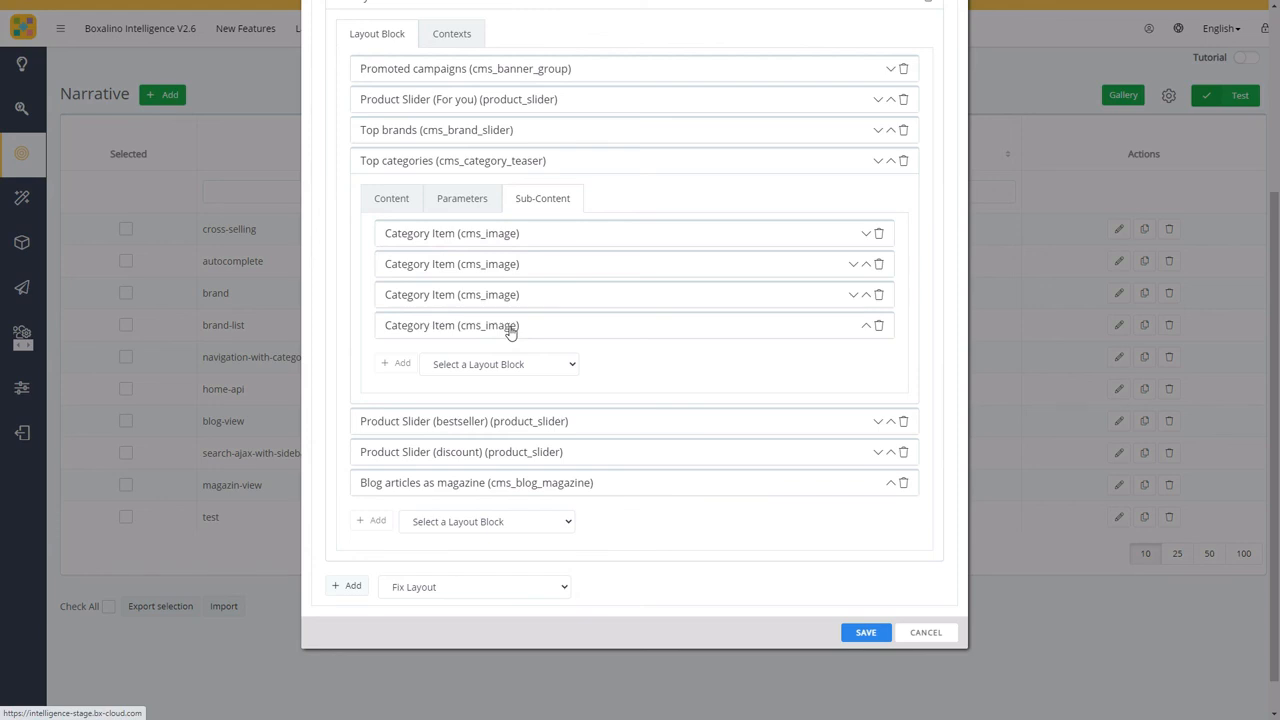
click(510, 236)
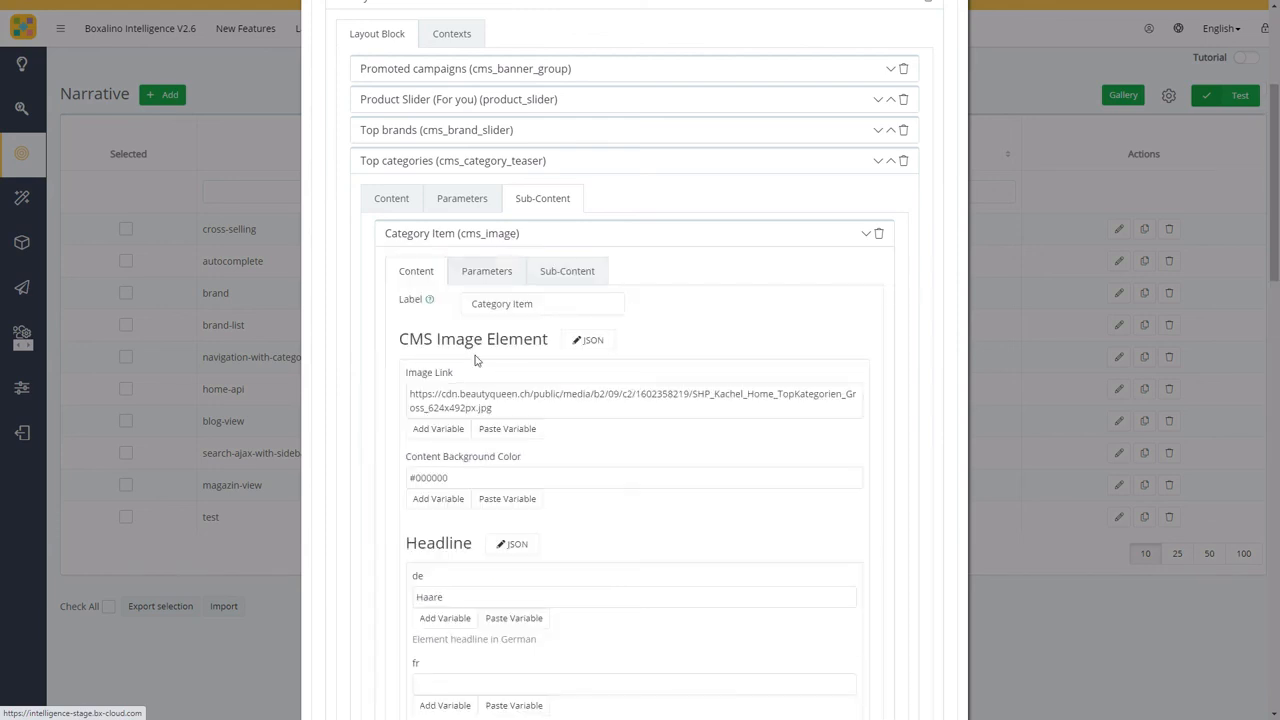
scroll(494, 268, down, 2)
scroll(494, 268, down, 4)
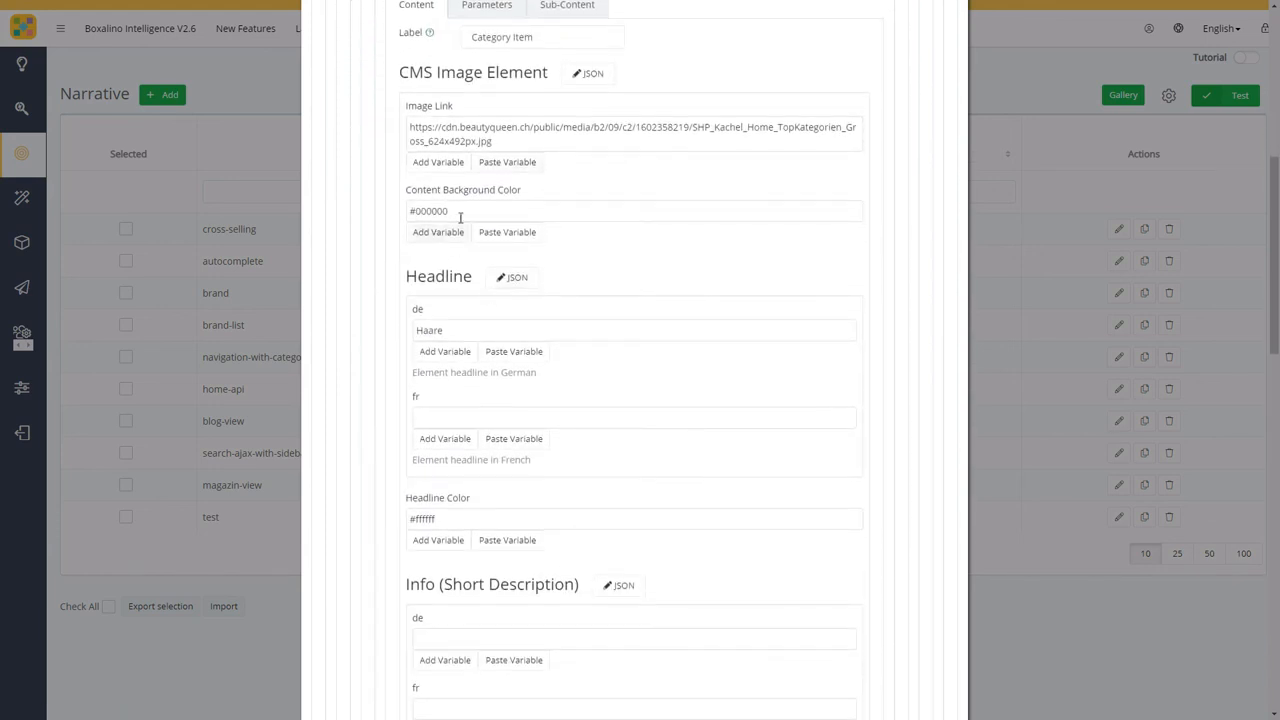
scroll(486, 300, down, 12)
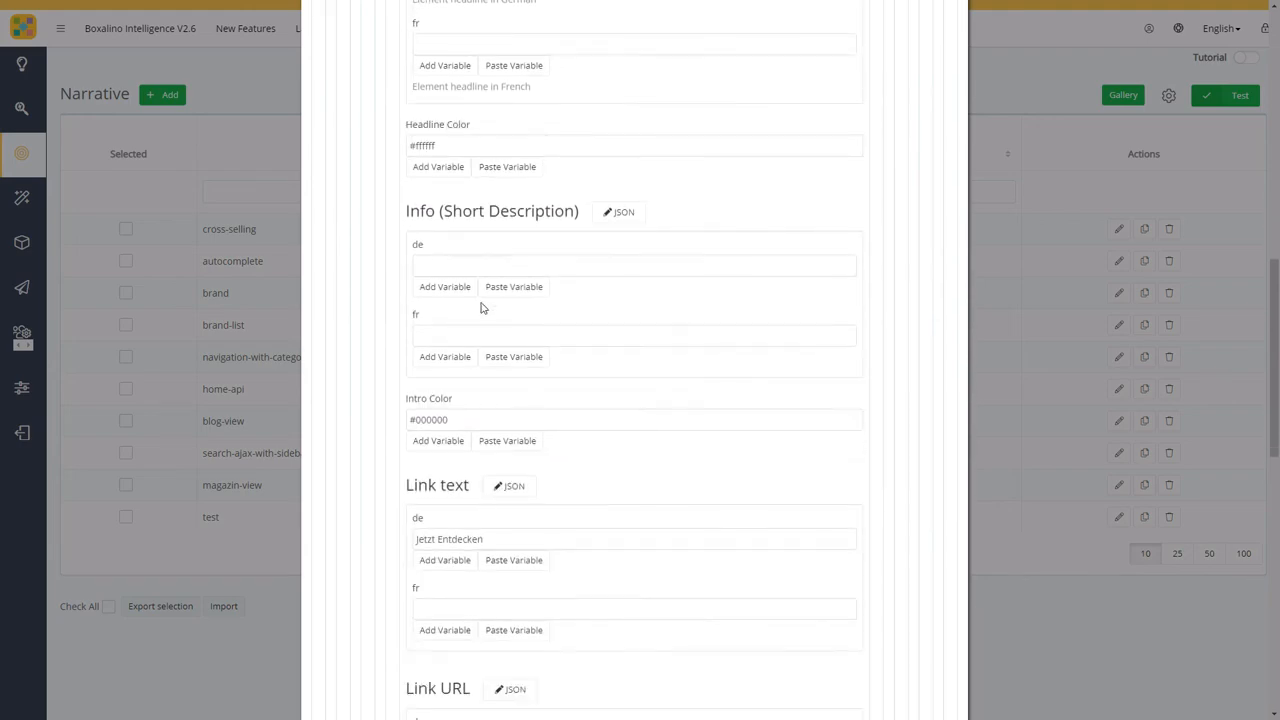
scroll(555, 315, up, 18)
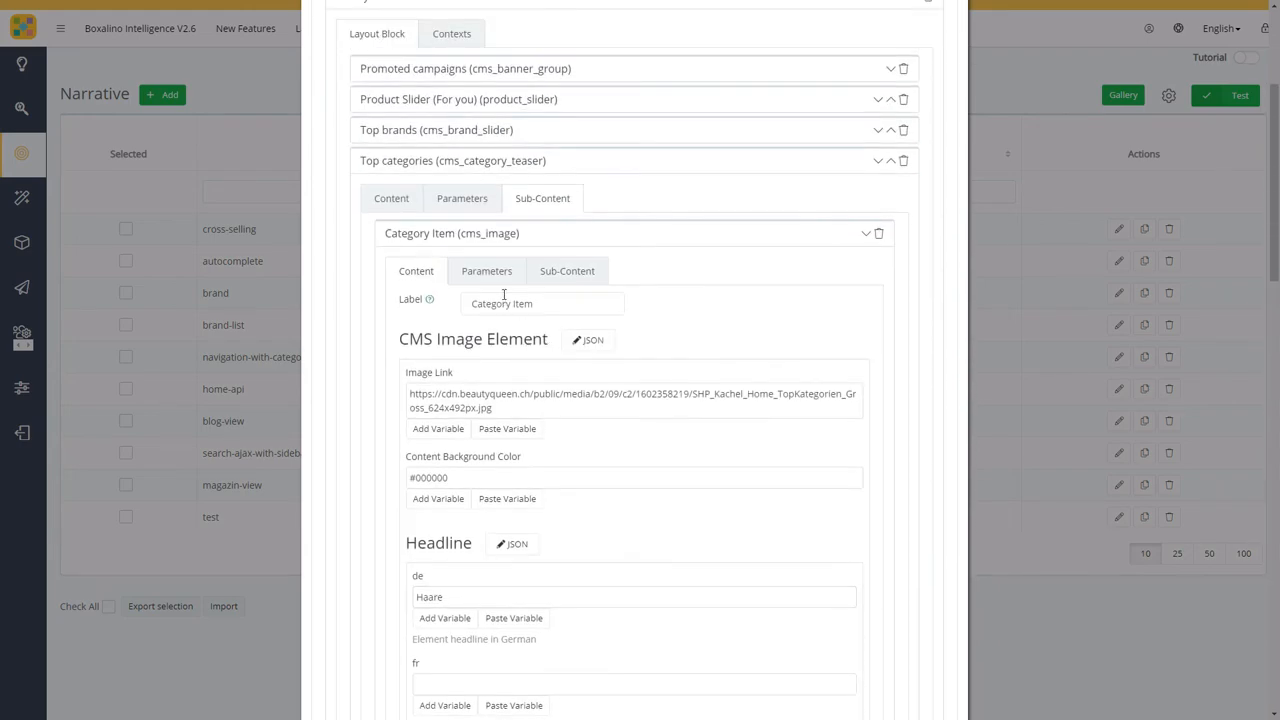
click(487, 236)
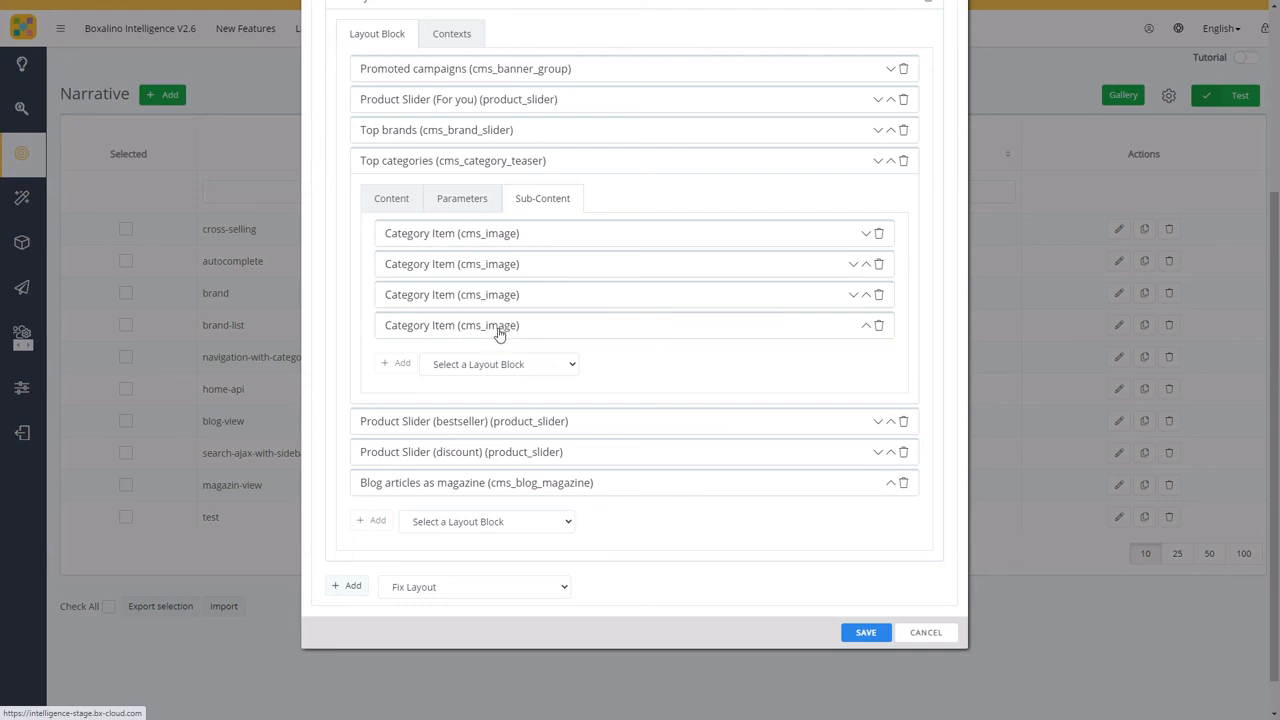
scroll(500, 332, up, 2)
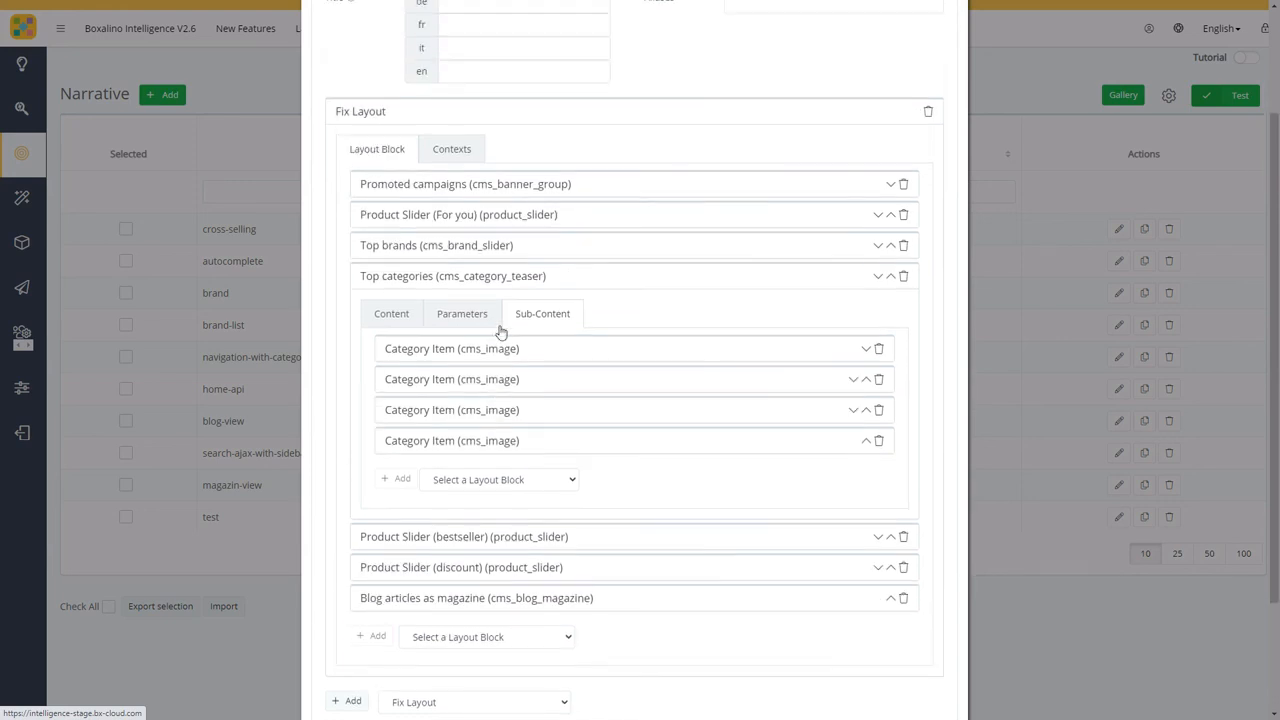